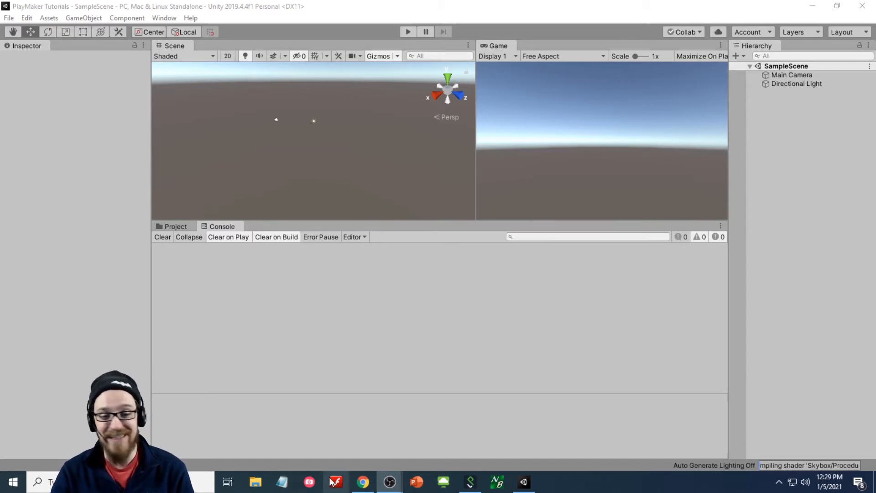
- Dock an Asset Store window in the Unity editor alongside the SampleScene Scene view
left_click(363, 482)
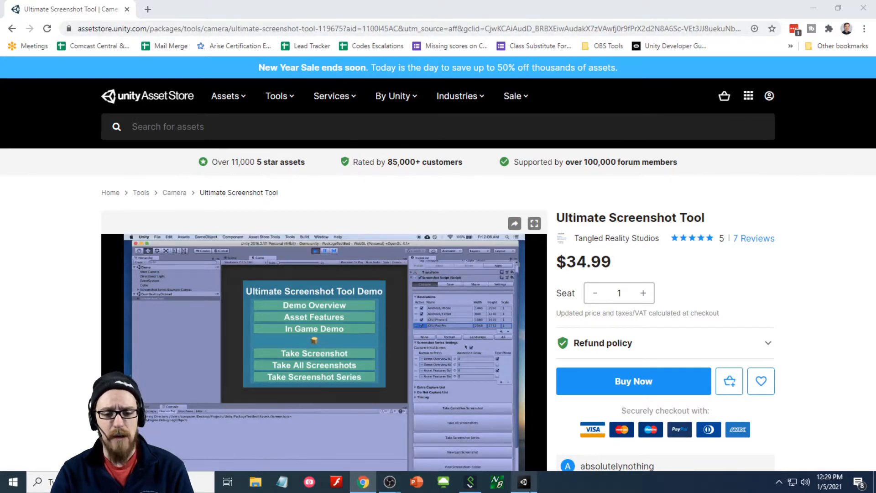
left_click(524, 482)
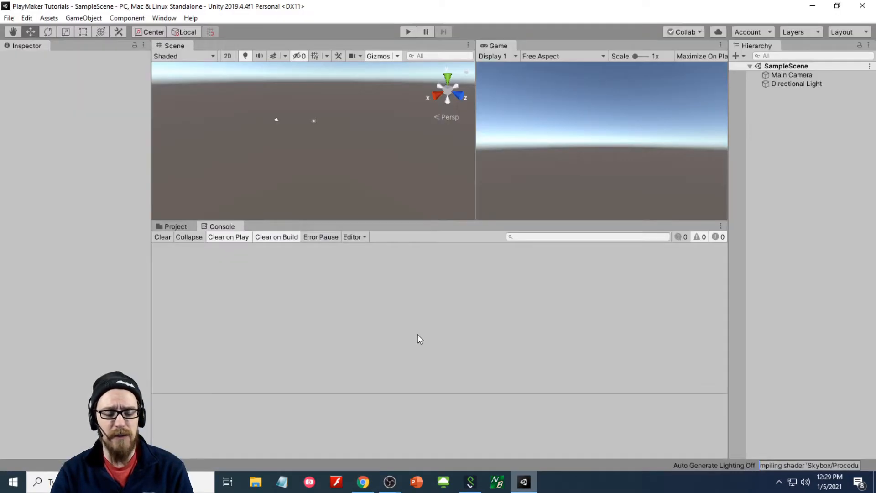
left_click(160, 20)
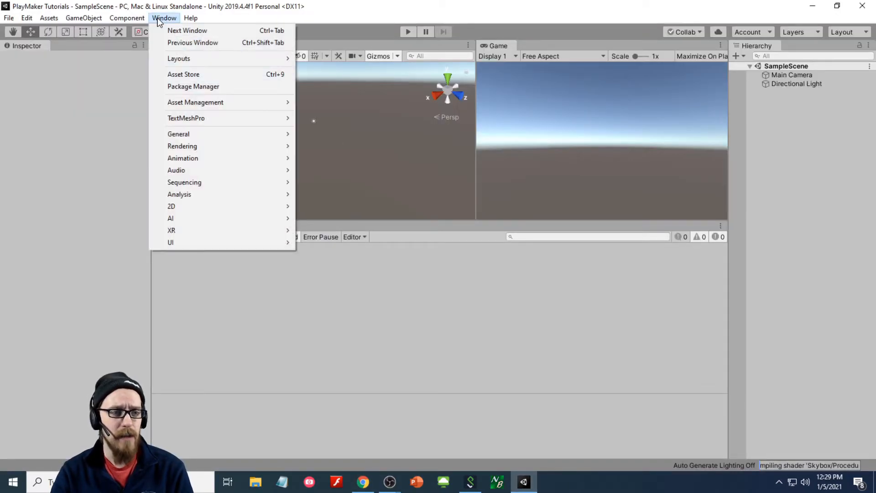
left_click(182, 73)
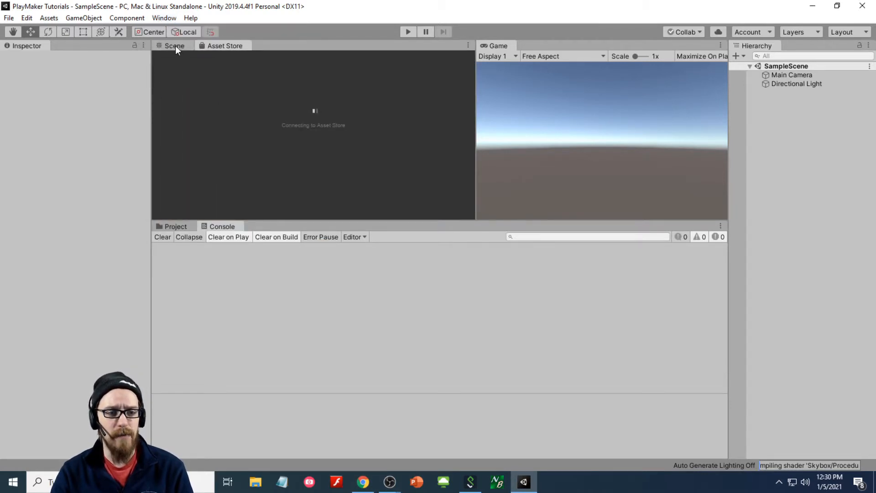
left_click(175, 45)
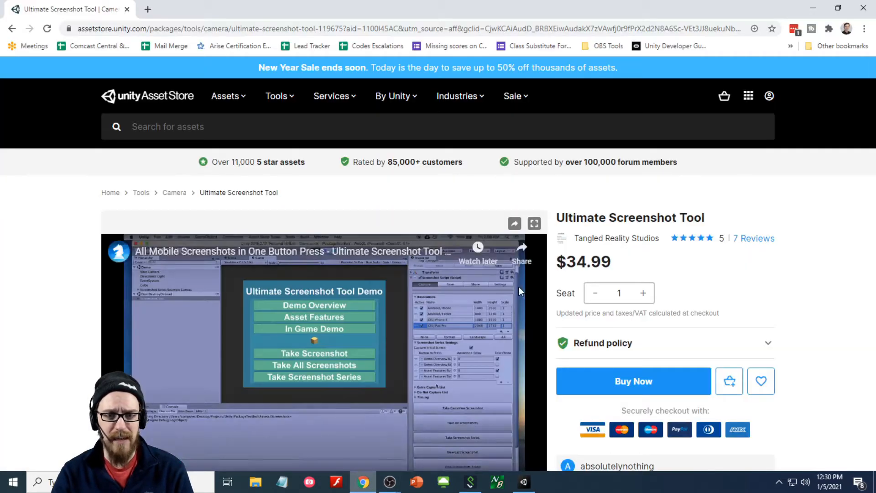
- Search the browser Asset Store for 'playmaker' and open the Playmaker product page
left_click(449, 130)
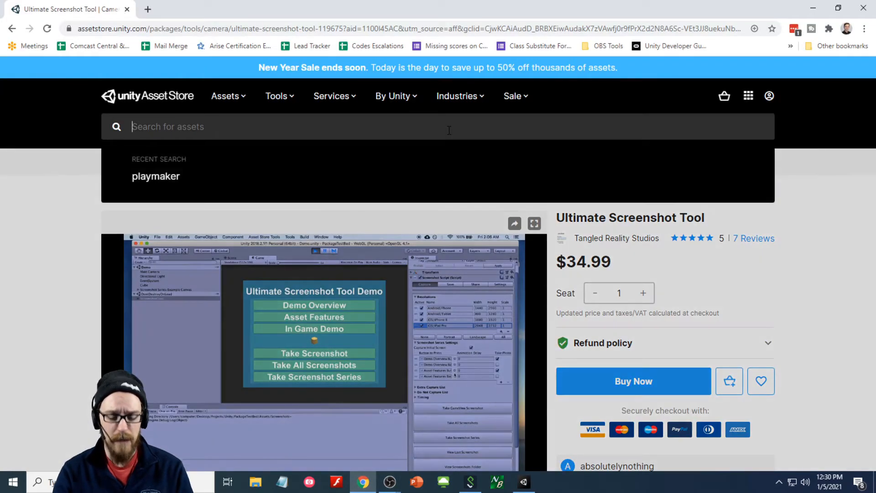
type("playmaker")
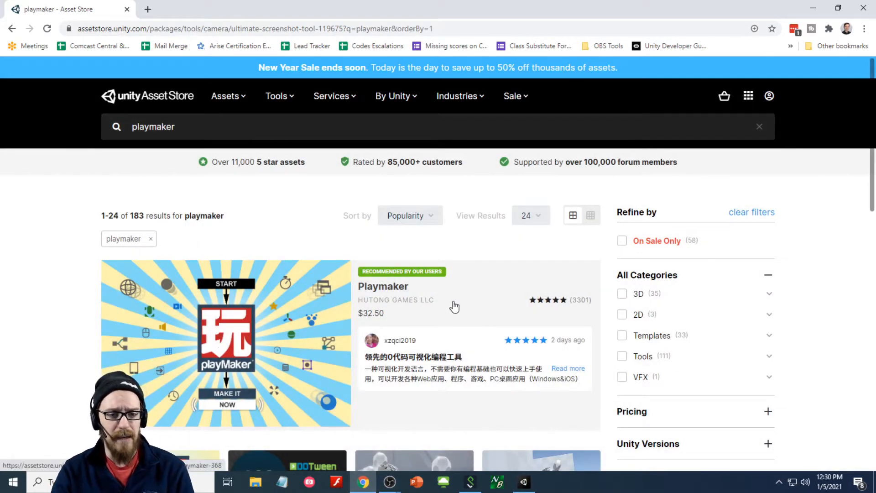
scroll(452, 305, "down", 1)
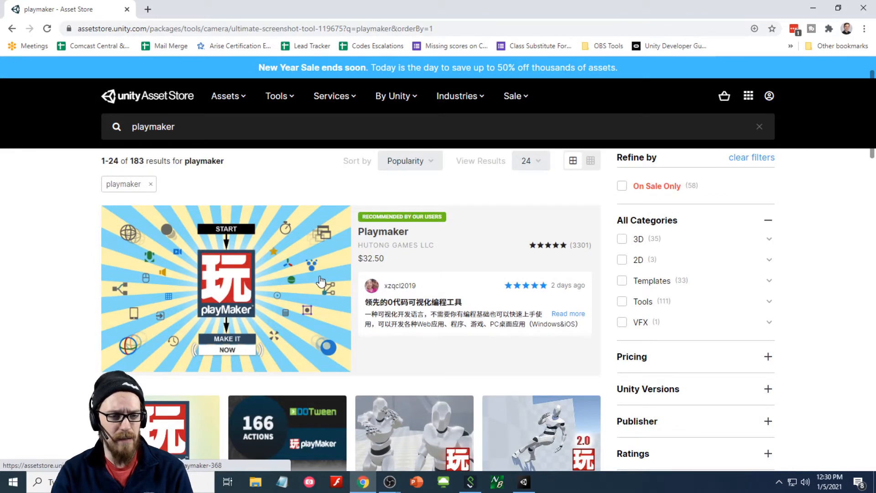
scroll(326, 290, "down", 3)
scroll(320, 297, "up", 4)
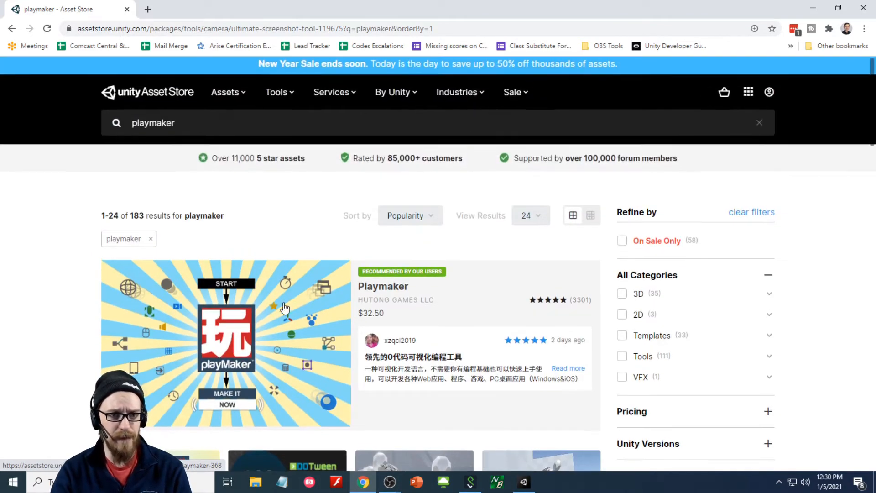
left_click(287, 312)
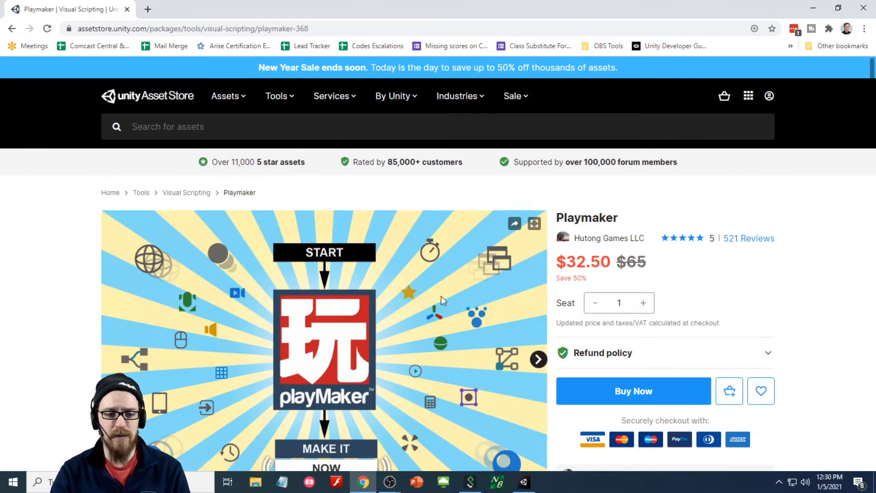
- Review the Playmaker page, listed at $32.50 (50% off), then return to Unity
scroll(719, 268, "down", 1)
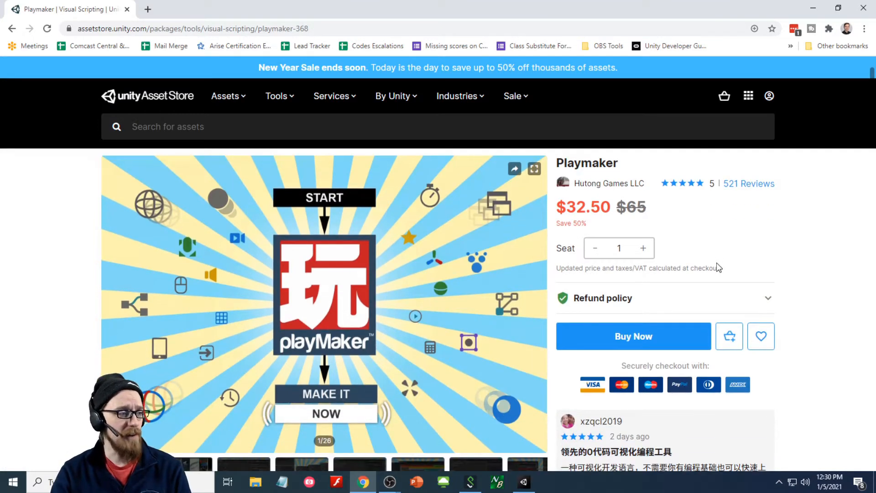
scroll(718, 265, "up", 1)
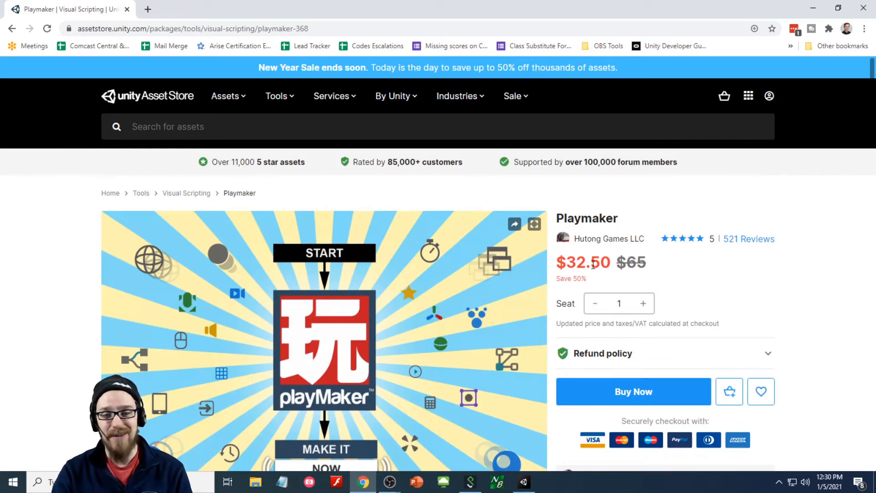
scroll(488, 283, "down", 1)
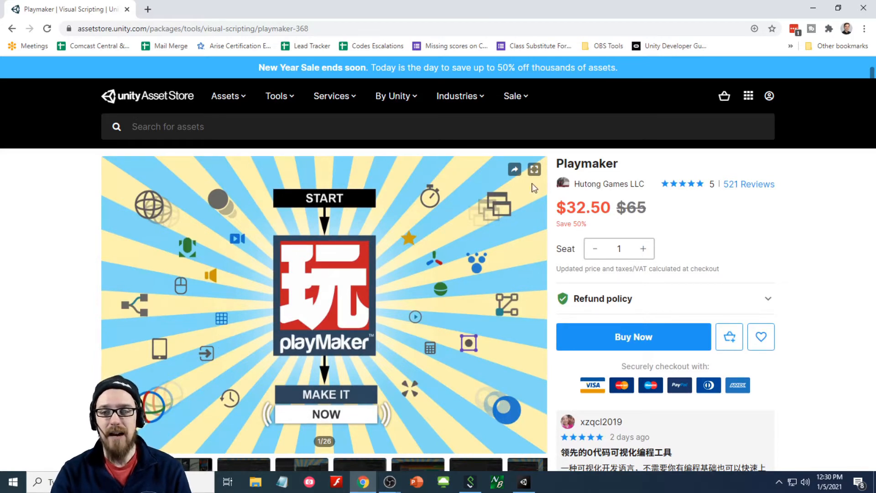
left_click(525, 482)
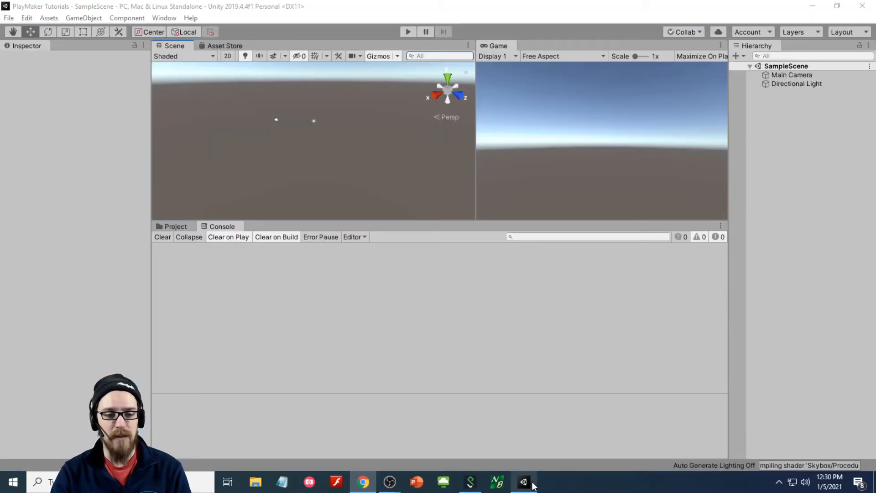
- Sign in to Unity's Asset Store panel and maximize it to fill the editor
left_click(224, 46)
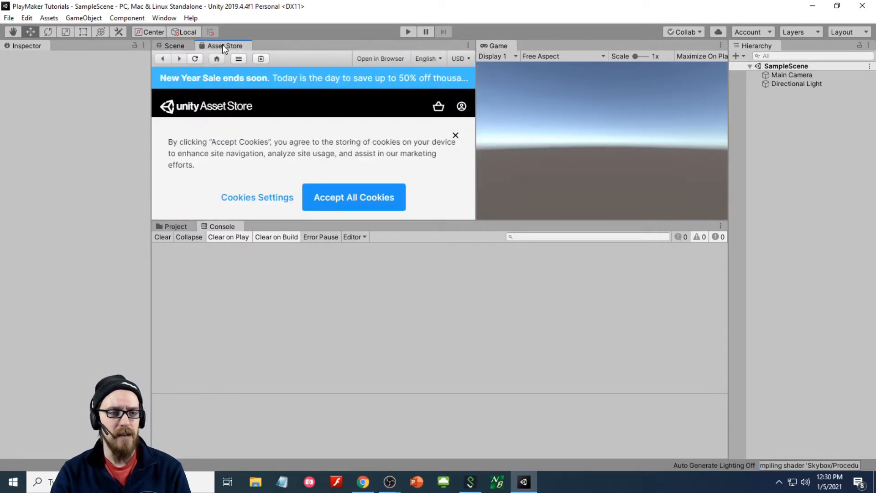
left_click(262, 59)
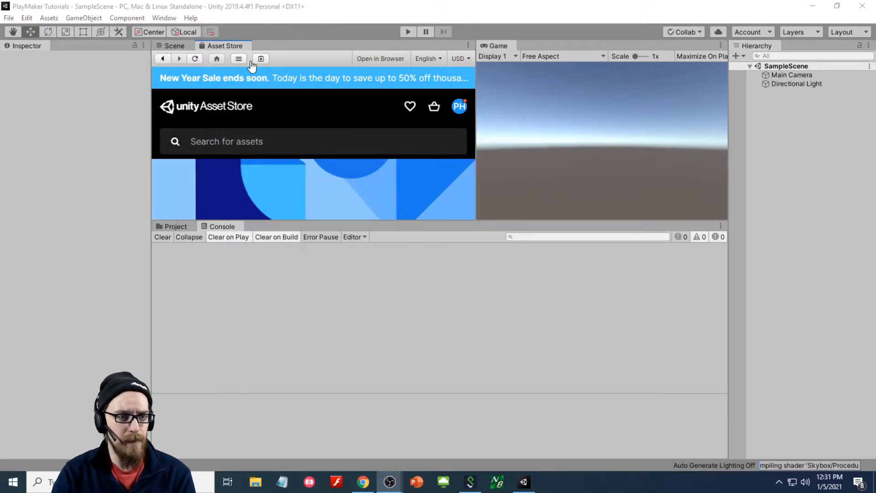
right_click(240, 45)
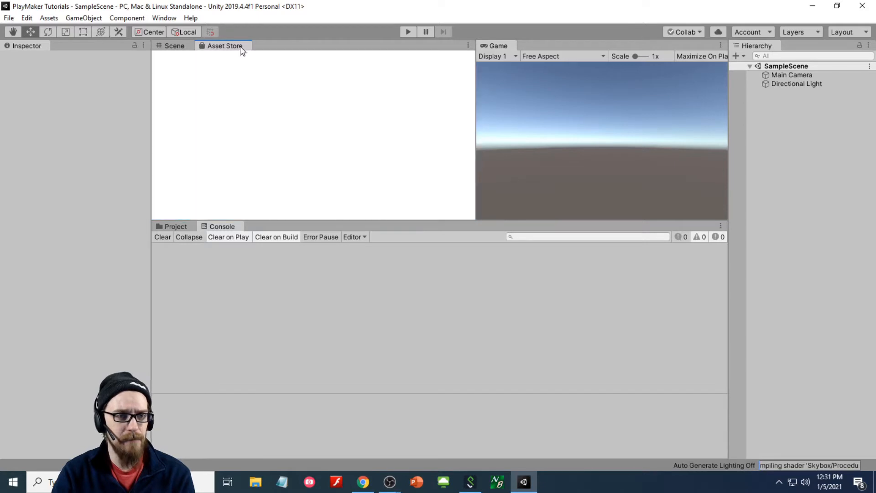
left_click(272, 69)
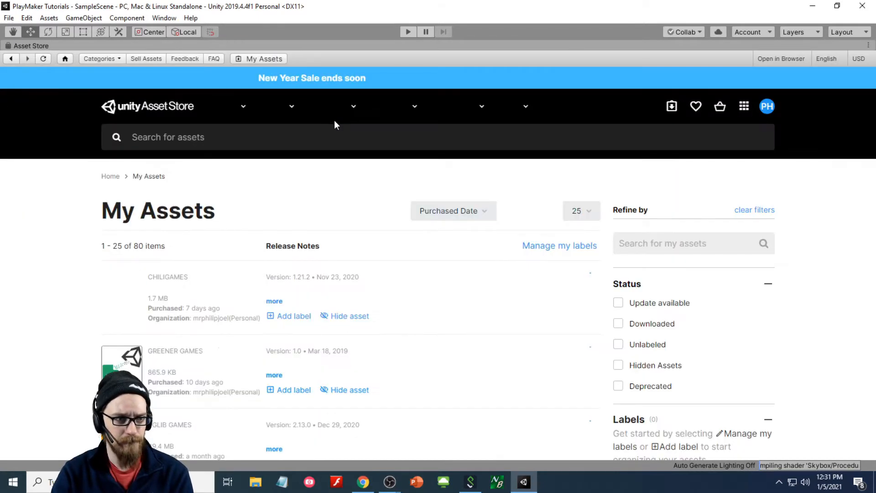
- Search the store for 'playmaker' and open the purchased Playmaker product page
left_click(269, 137)
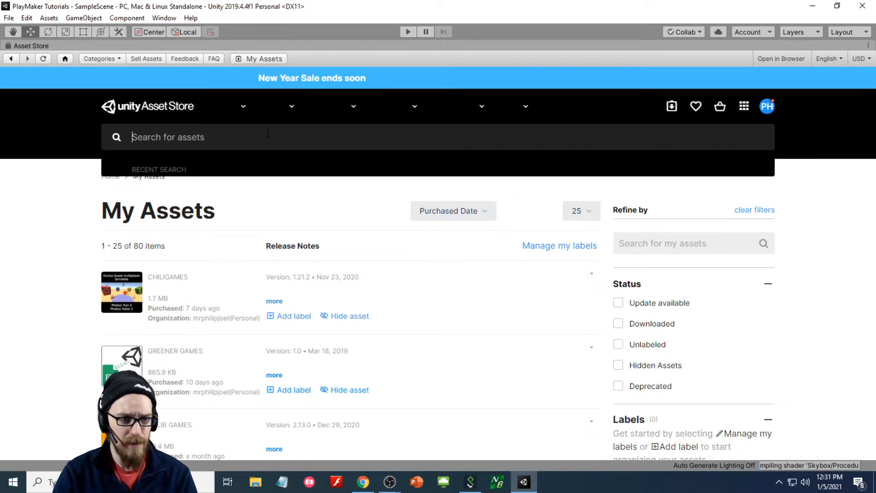
type("playmaker")
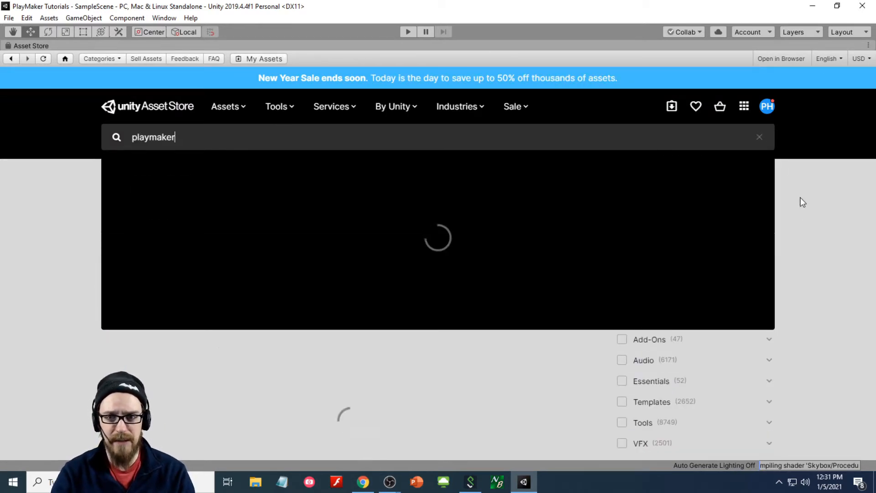
key("Return")
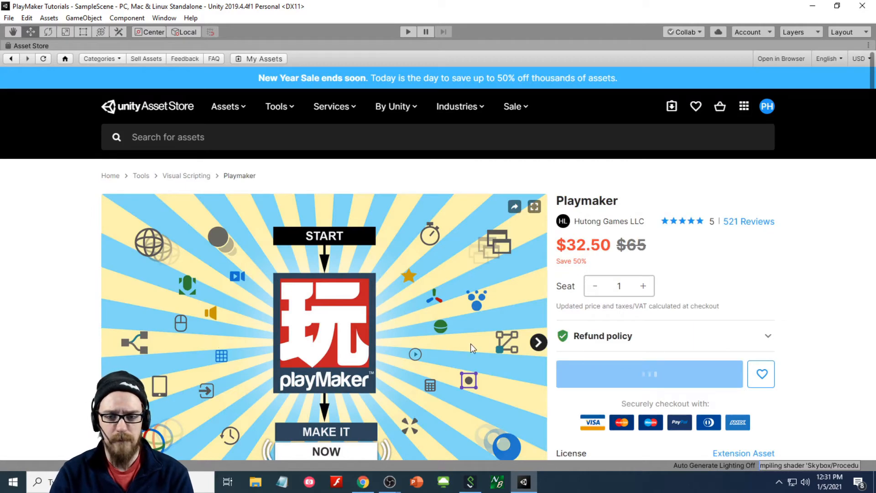
scroll(697, 256, "down", 2)
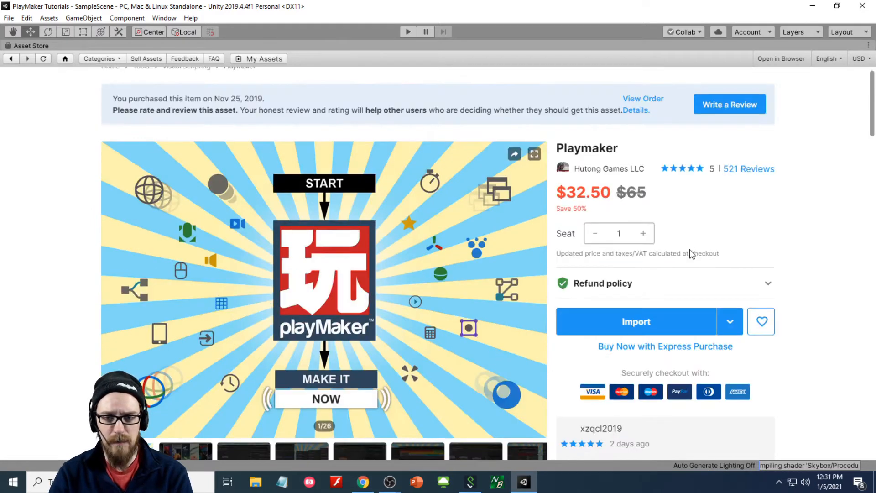
- Import all the Playmaker package files into the project
left_click(643, 324)
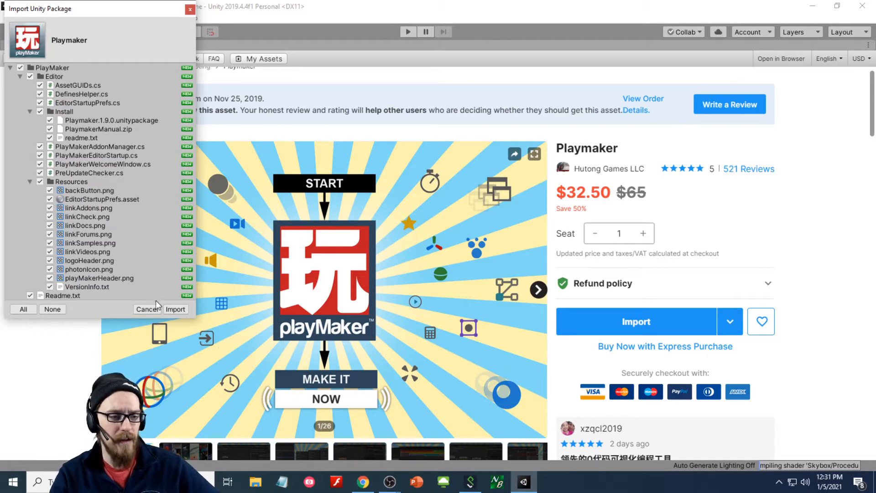
left_click(174, 310)
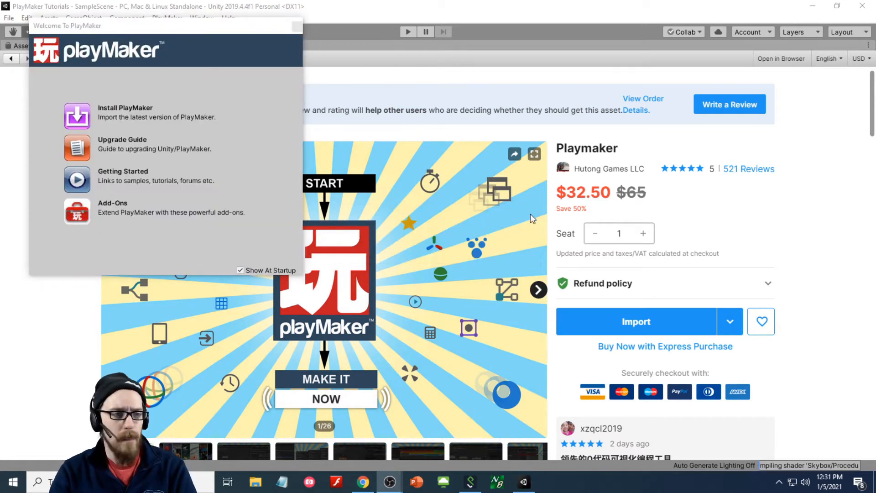
- Choose Install PlayMaker 1.9.0.p21 from the Welcome To PlayMaker window
left_click(166, 30)
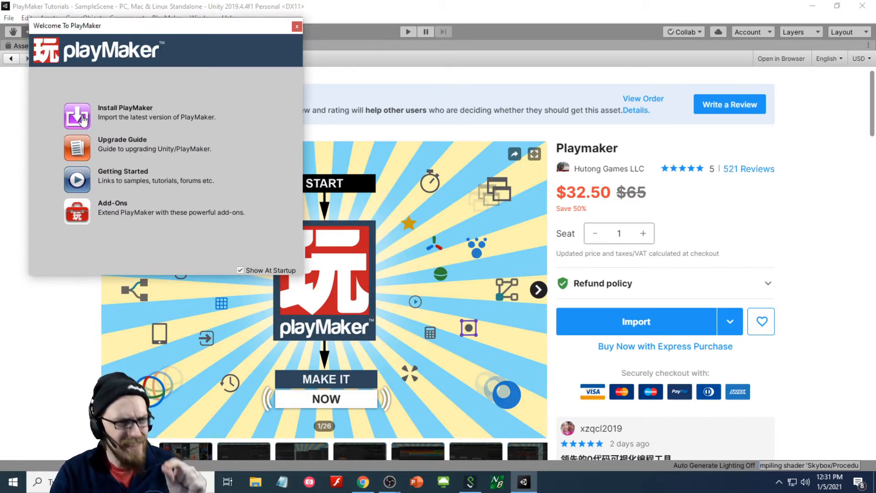
left_click_drag(70, 28, 90, 48)
left_click(105, 139)
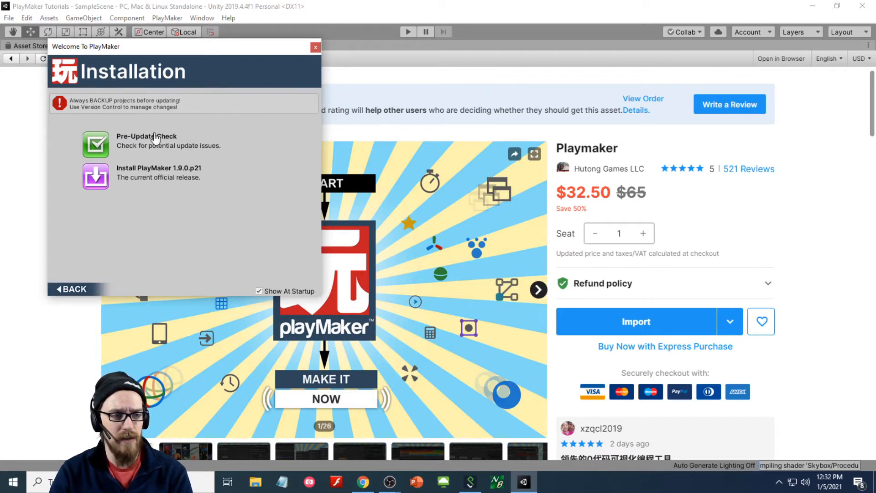
left_click(97, 184)
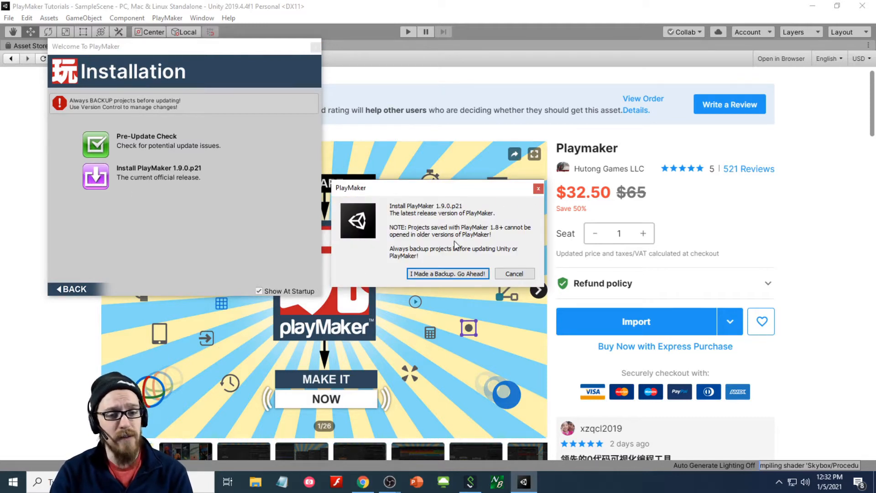
- Confirm the project backup and import all Playmaker.1.9.0 package files
left_click(461, 276)
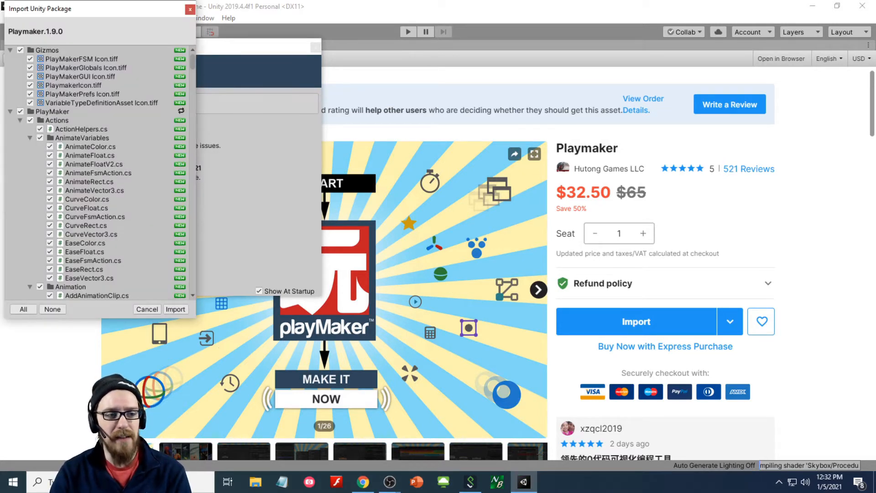
scroll(111, 150, "down", 3)
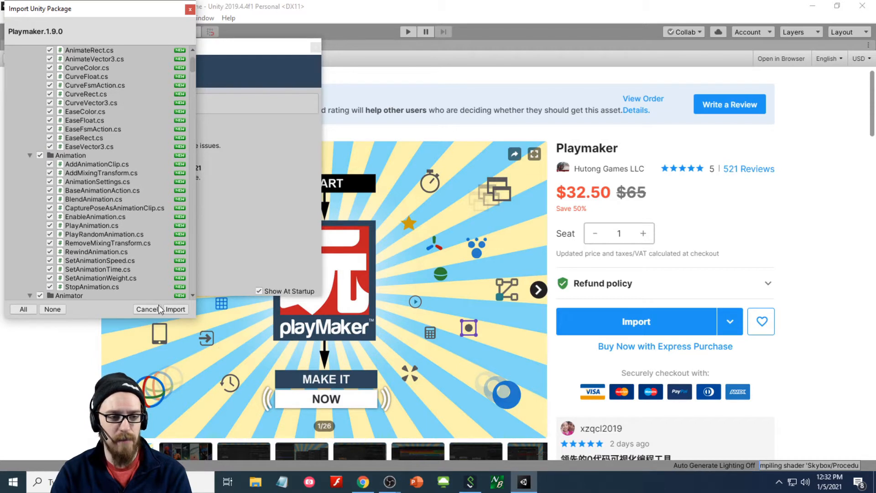
left_click(175, 309)
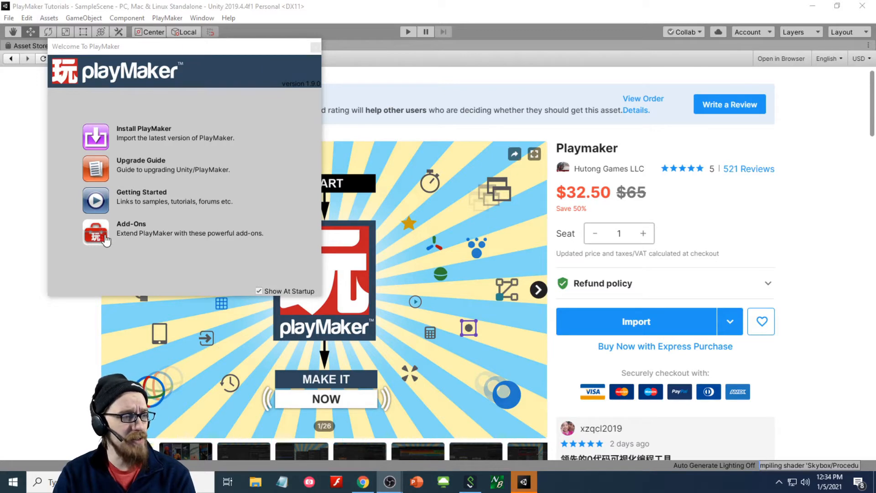
- Move the PlayMaker welcome window aside and close the Asset Store tab
left_click_drag(203, 48, 284, 83)
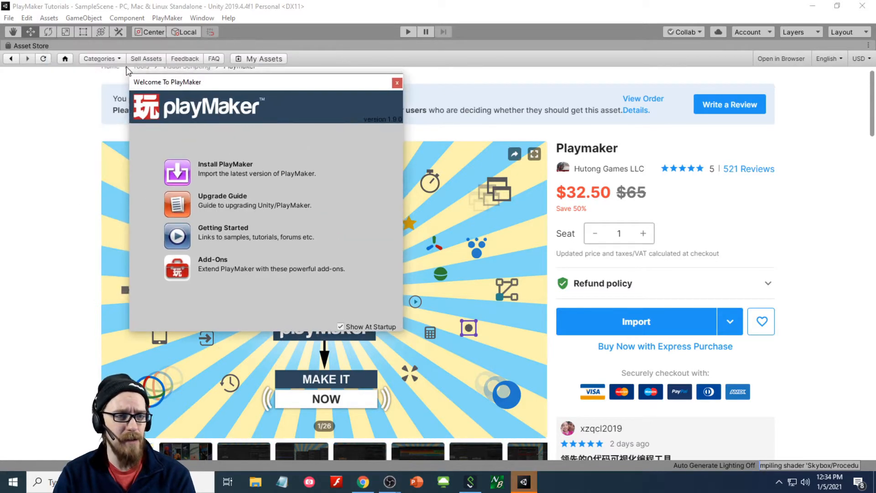
right_click(38, 48)
left_click(60, 76)
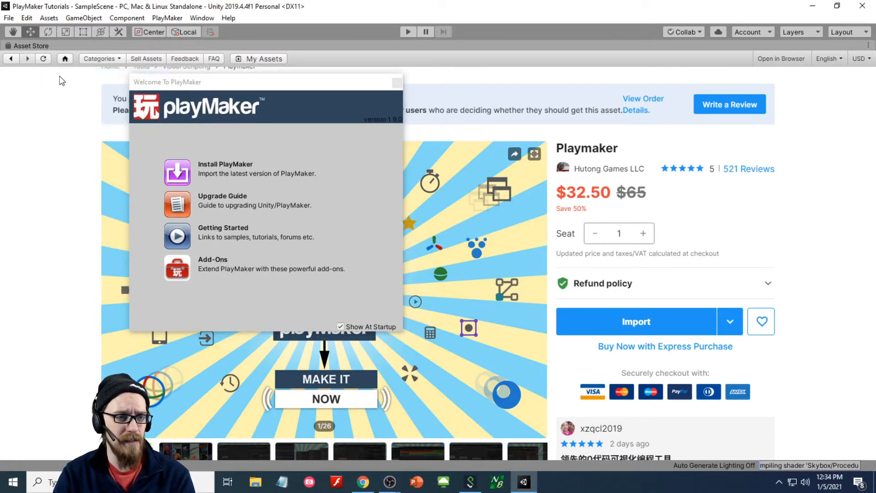
right_click(214, 45)
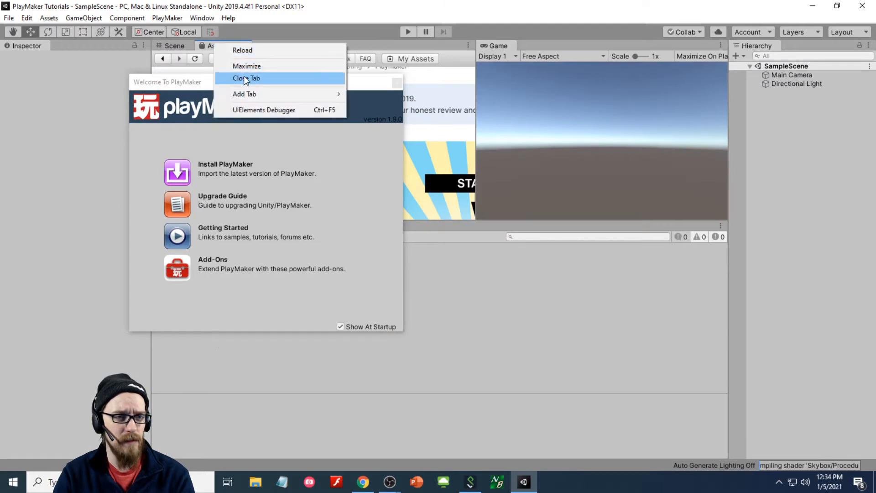
left_click(244, 75)
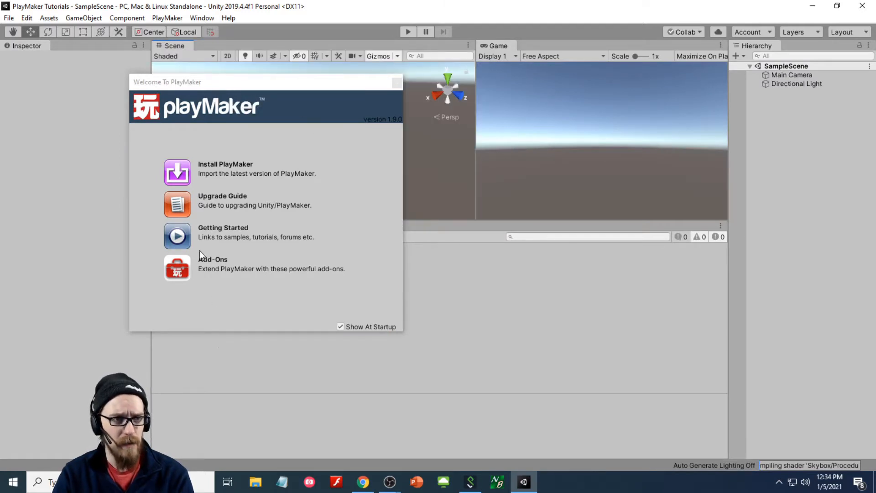
- Open the welcome window's Add-Ons page and follow the Ecosystem Browser link online
left_click(165, 19)
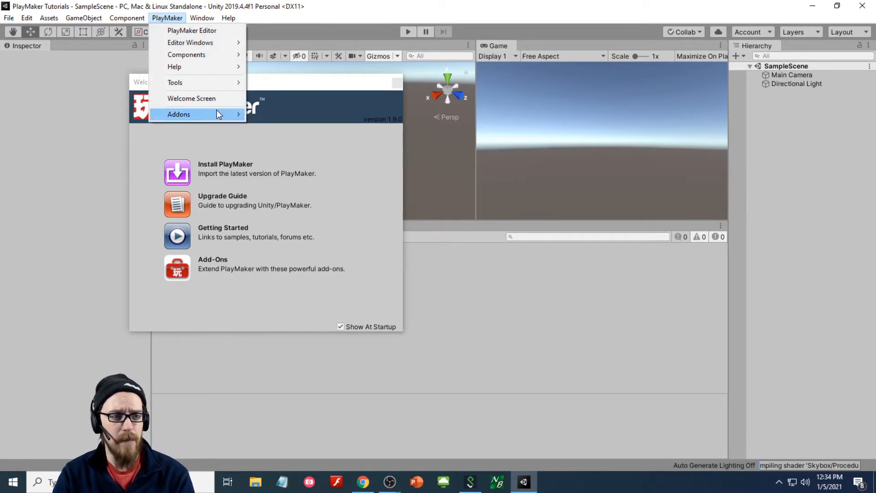
mouse_move(217, 111)
left_click(254, 310)
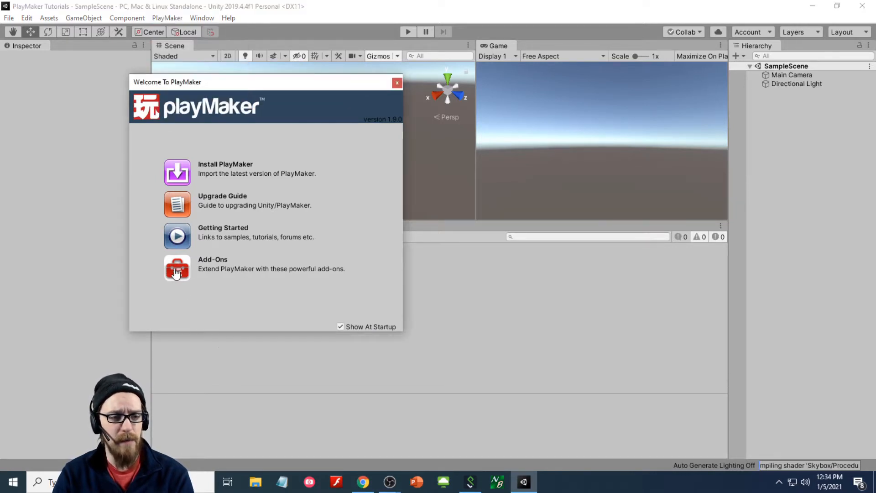
left_click(178, 273)
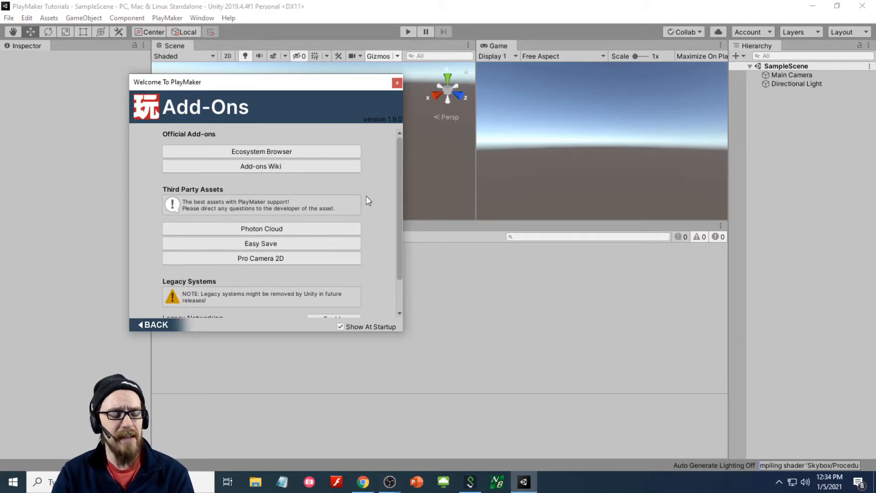
scroll(368, 199, "down", 4)
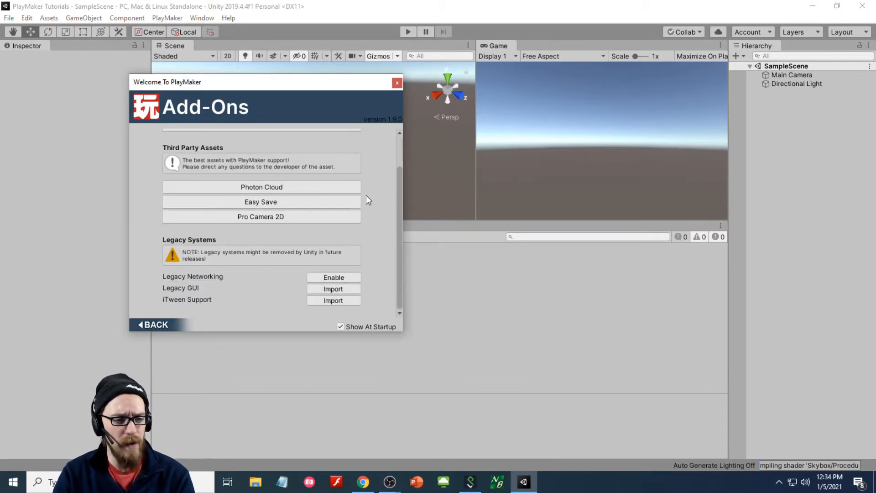
scroll(368, 199, "up", 4)
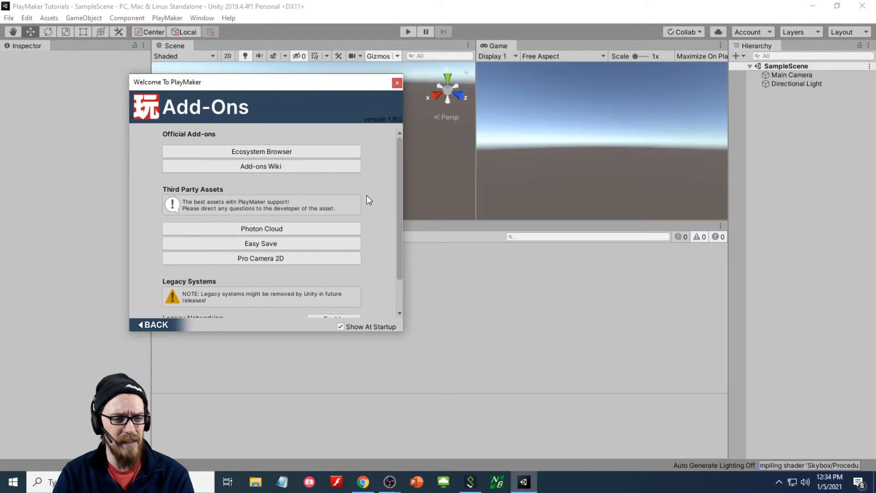
left_click(242, 153)
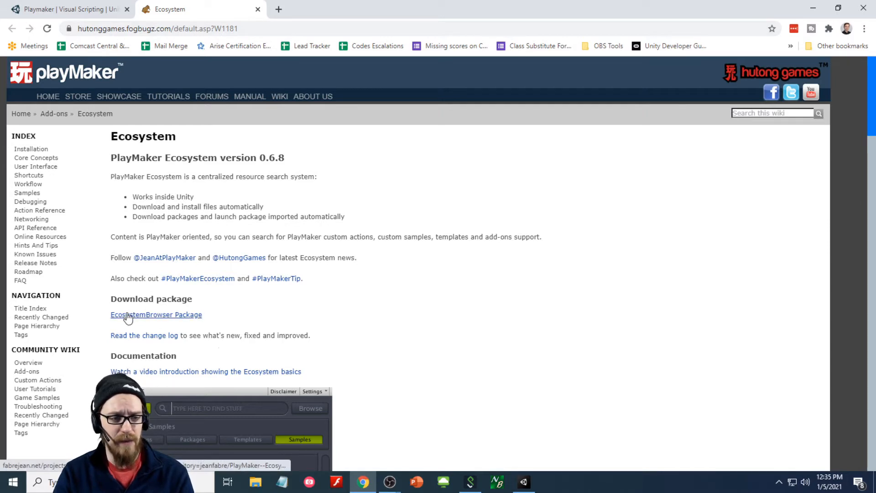
- Try downloading the EcosystemBrowser Package, cancelling since Ecosystem.unitypackage already exists in Downloads
left_click(152, 316)
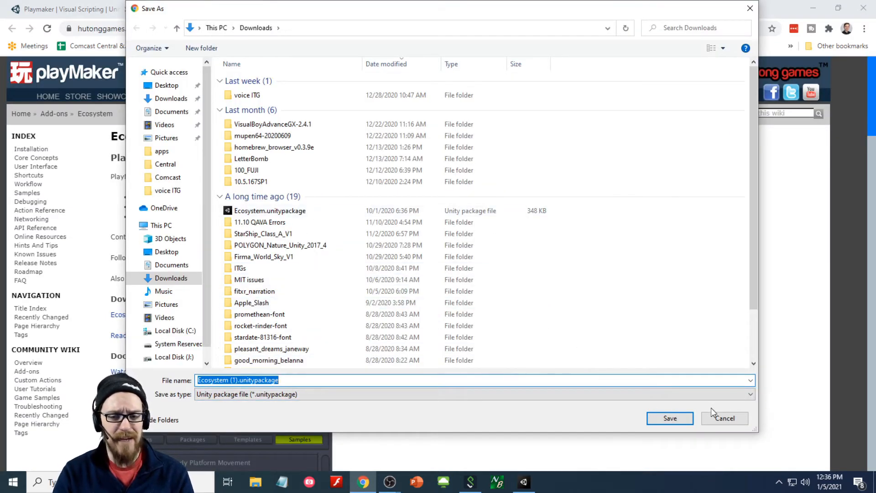
left_click(715, 417)
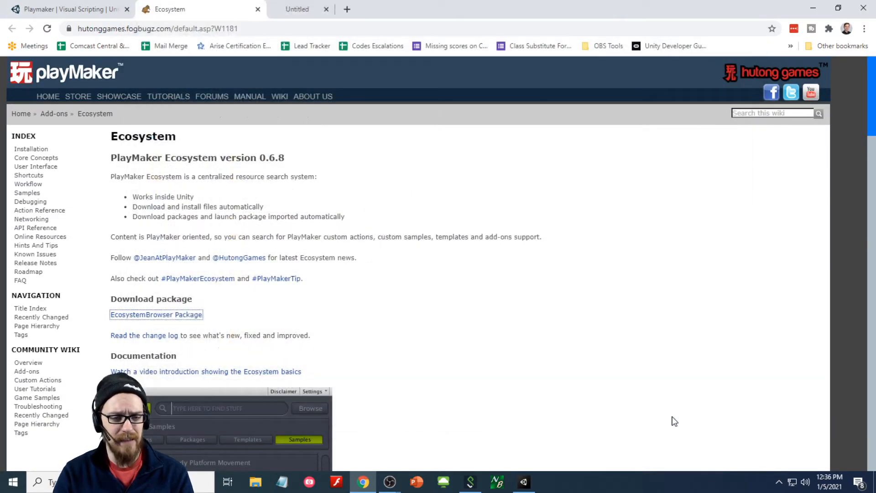
left_click(181, 316)
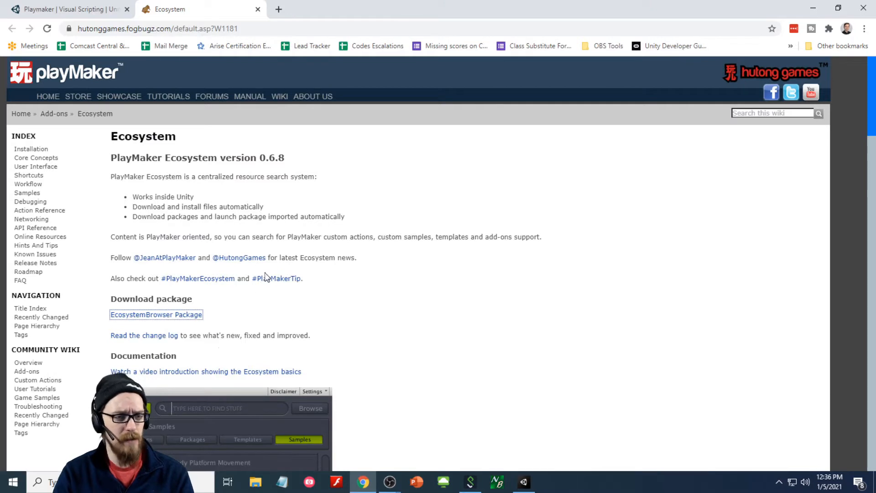
right_click(180, 316)
left_click(194, 325)
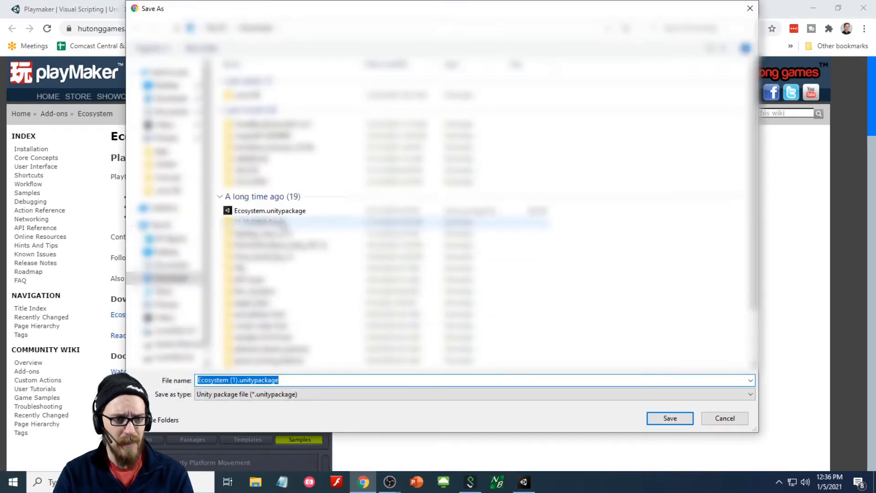
left_click(279, 212)
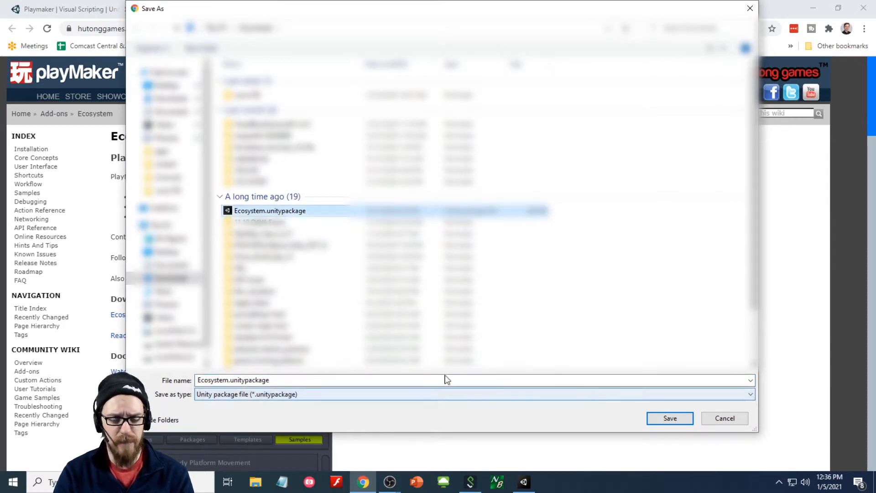
left_click(664, 419)
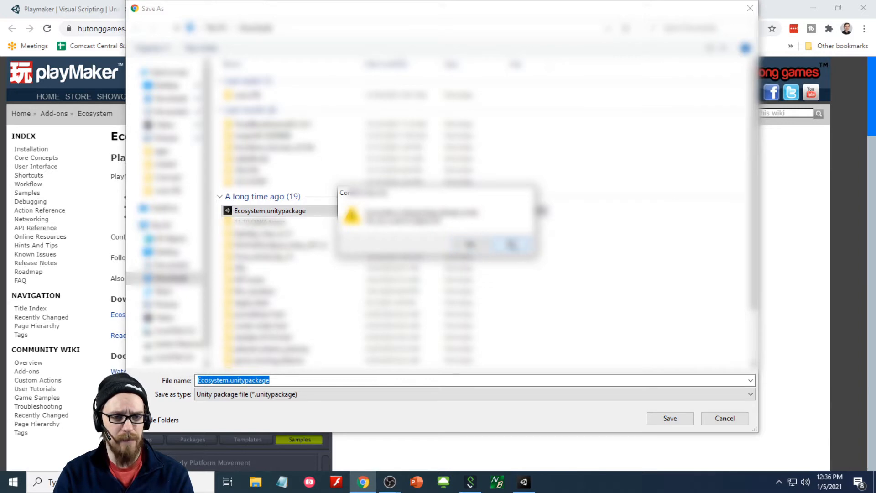
left_click(512, 244)
left_click(724, 419)
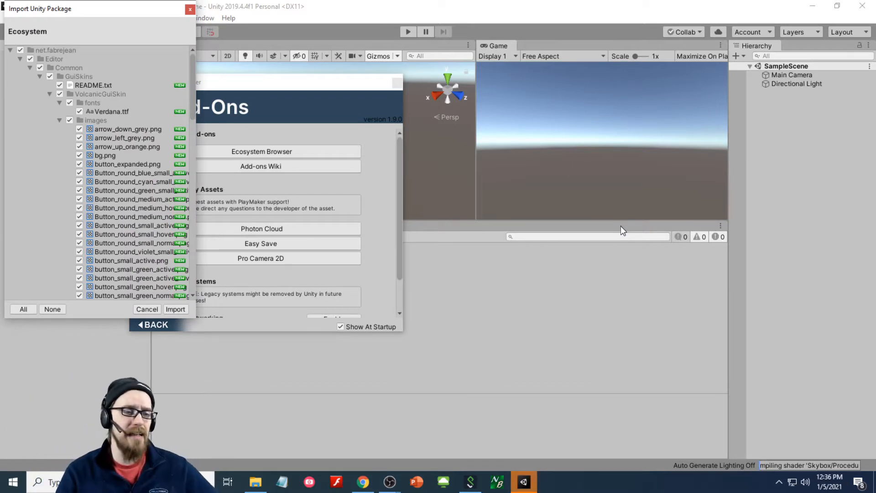
- Import the Ecosystem package and close the Welcome To PlayMaker window
left_click(176, 310)
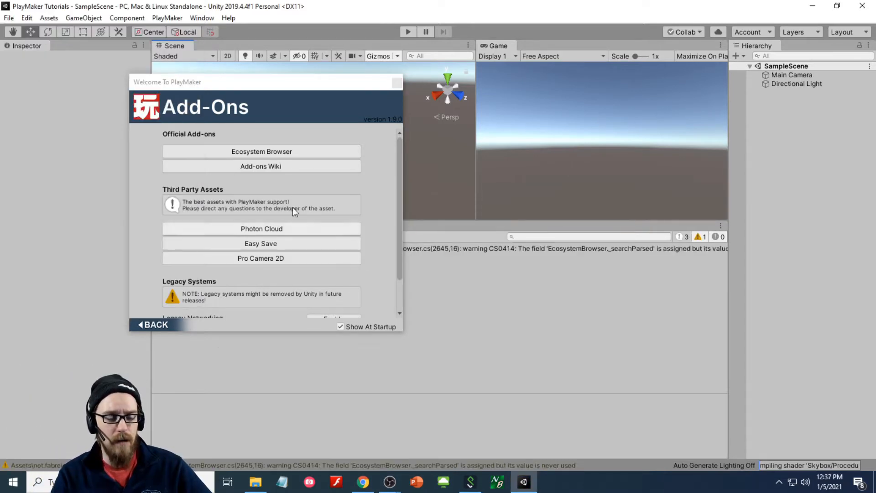
left_click(398, 83)
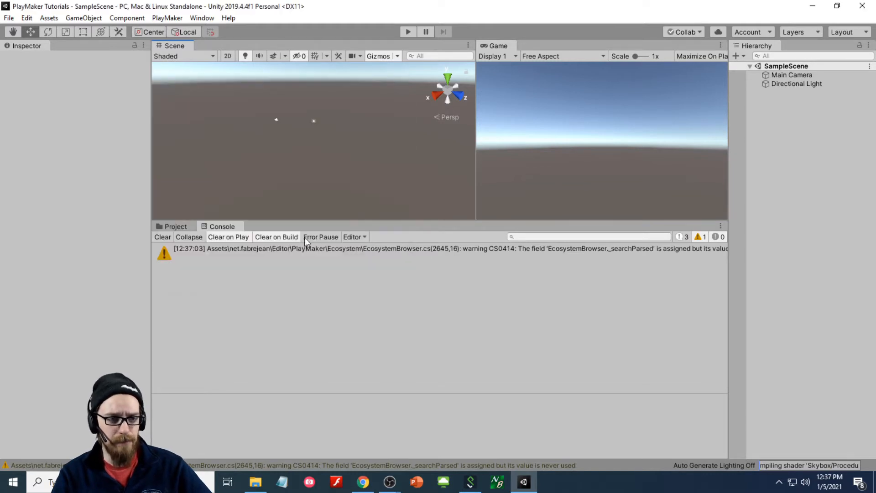
left_click(168, 19)
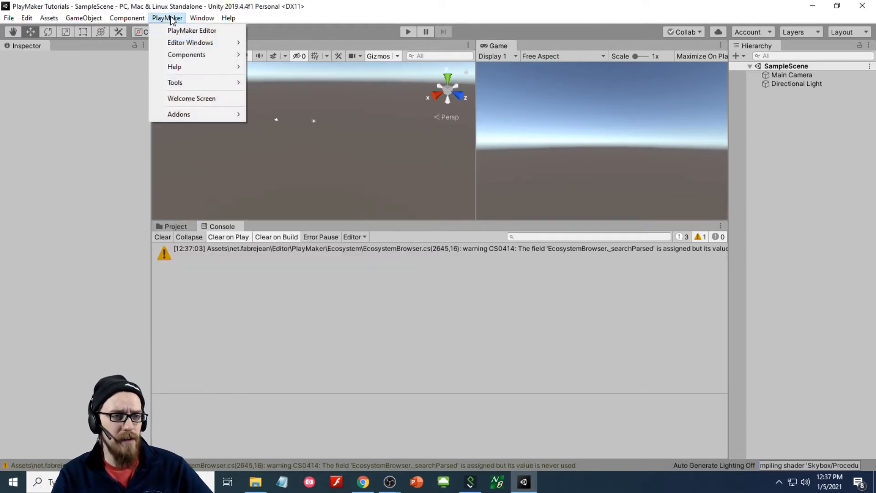
mouse_move(207, 114)
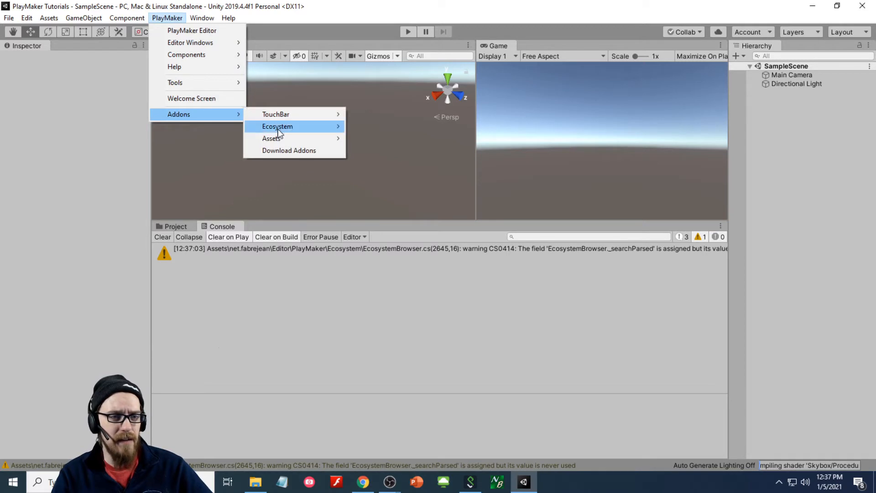
mouse_move(319, 126)
left_click(399, 127)
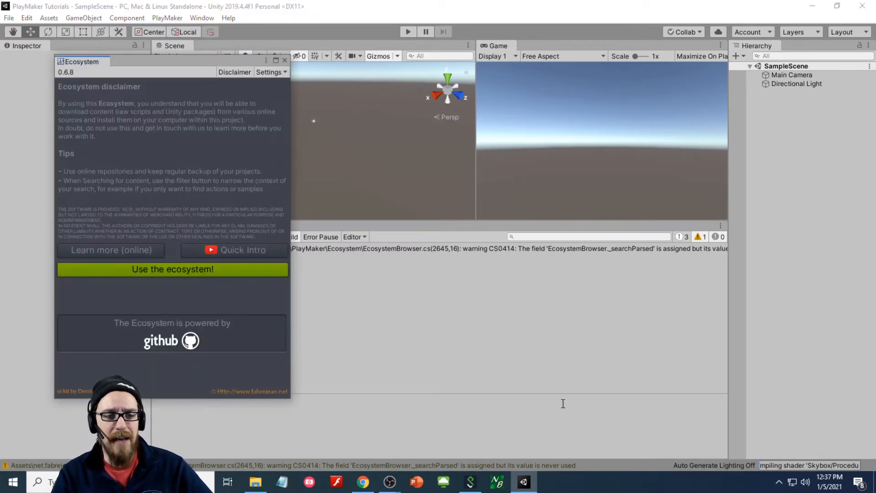
left_click(212, 267)
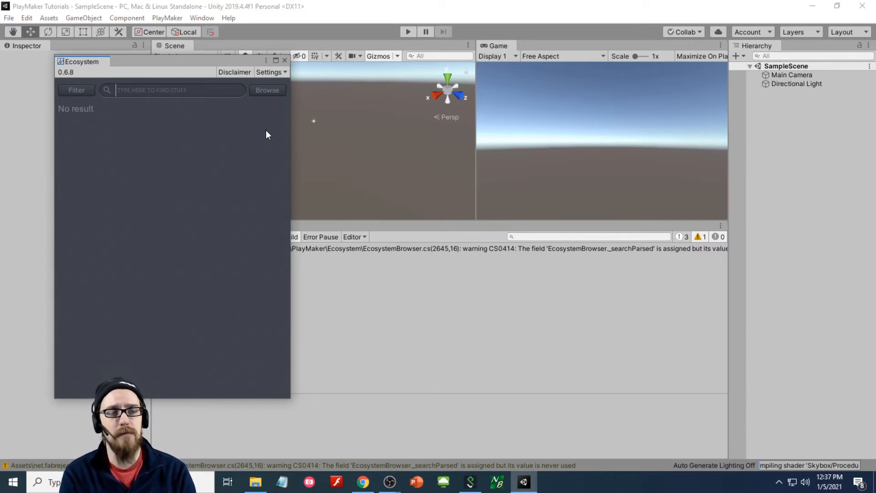
type("audio")
key("Return")
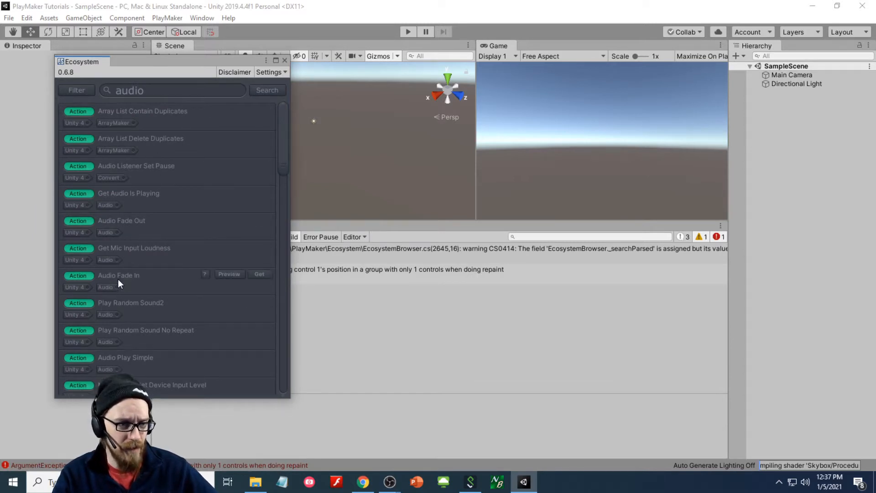
key("ctrl+a")
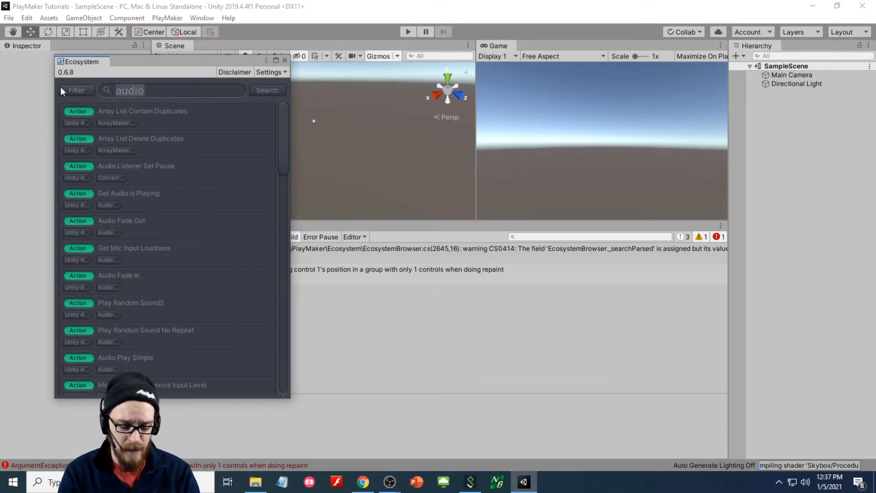
type("facebook")
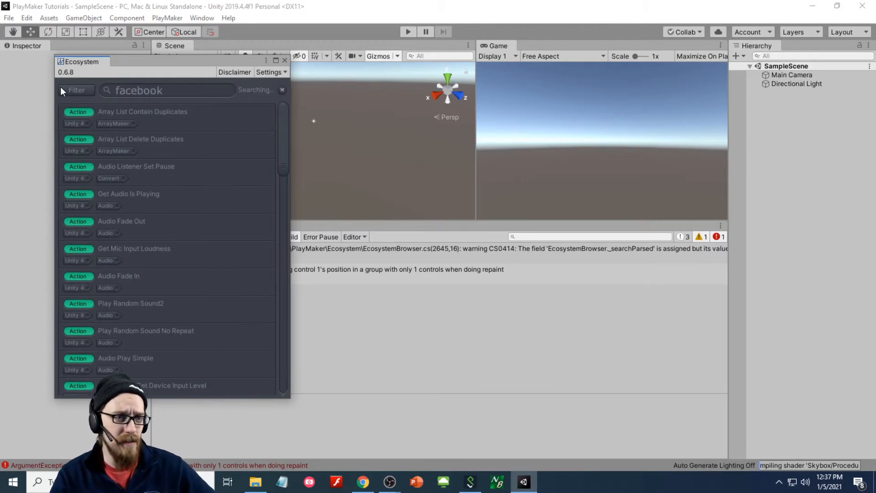
key("Return")
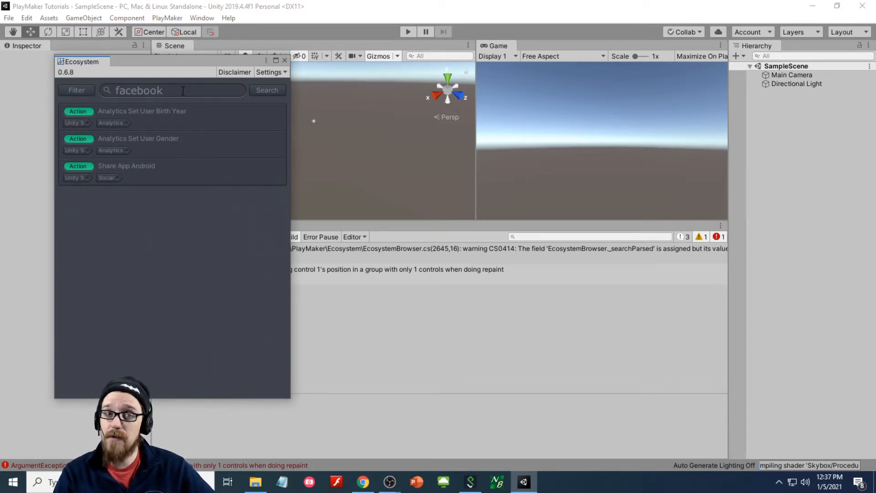
left_click(285, 60)
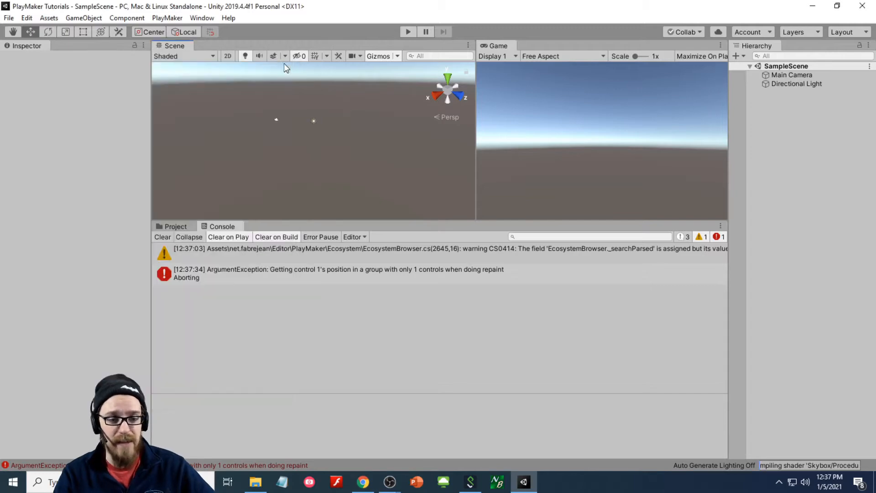
- Search the browser's Asset Store for 'playmaker'
left_click(362, 483)
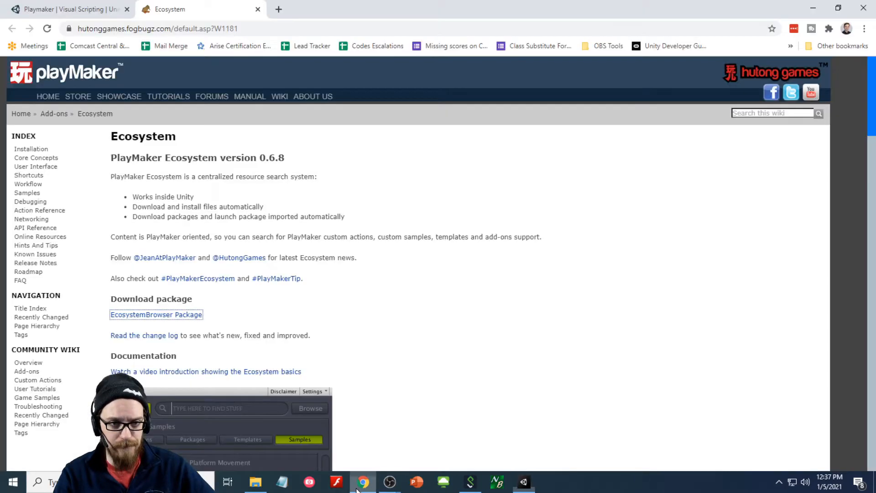
left_click(71, 10)
left_click(274, 132)
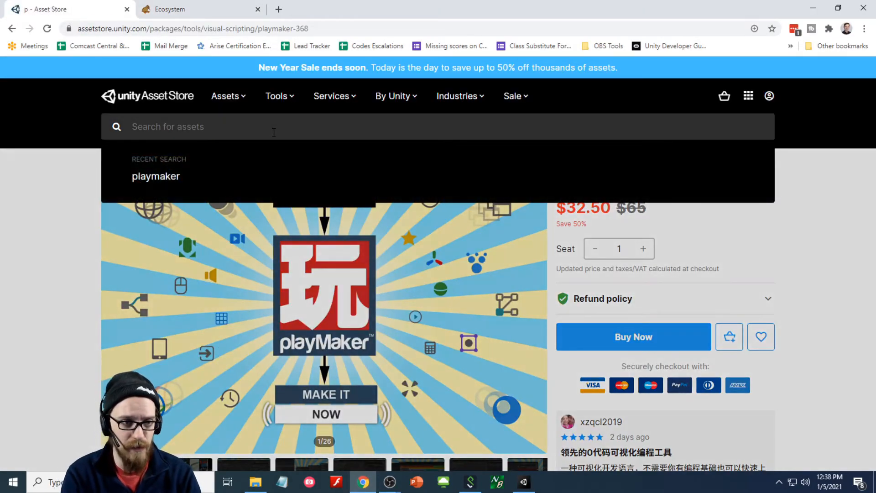
type("play")
key("Return")
type("maker")
key("Return")
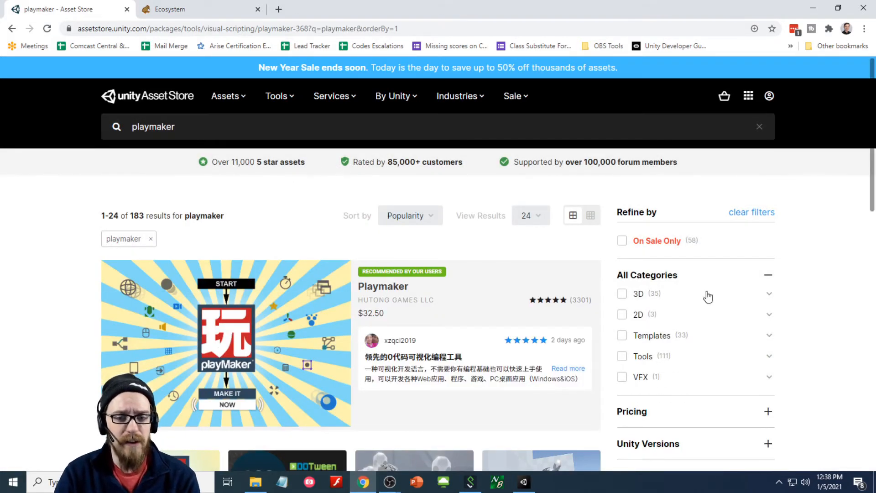
- Scroll through the playmaker results, such as Blackjack Pro! and Playmaker Word Game Kit
scroll(659, 267, "down", 6)
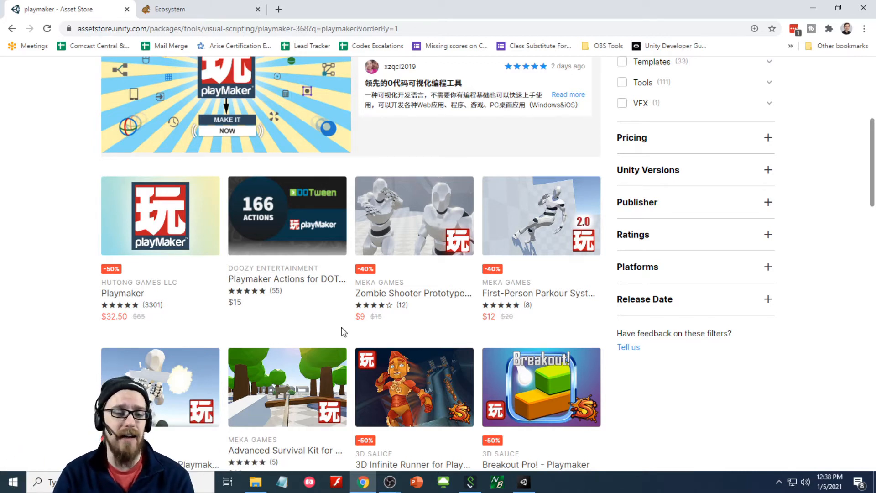
scroll(468, 276, "down", 1)
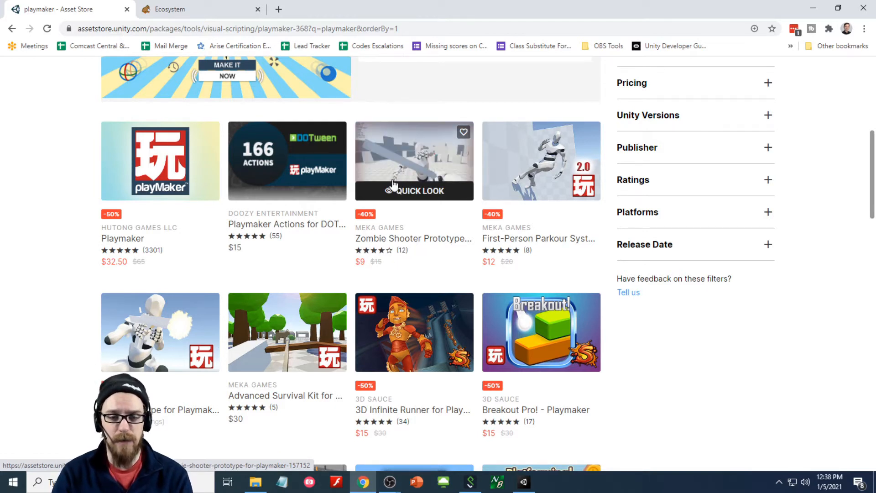
scroll(401, 265, "down", 1)
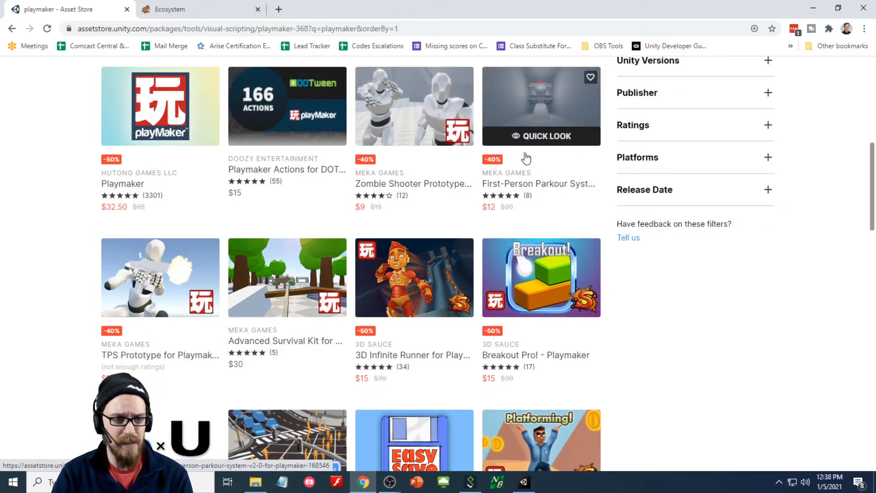
scroll(366, 283, "down", 2)
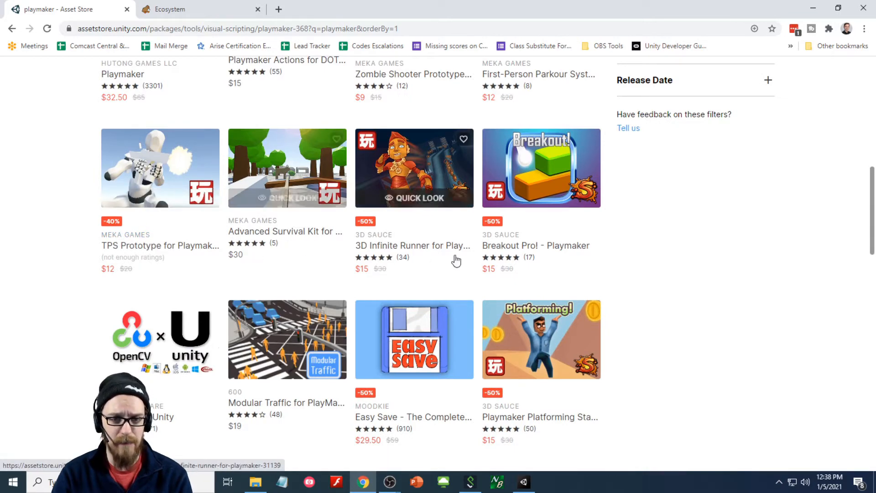
scroll(456, 256, "down", 3)
scroll(342, 270, "down", 3)
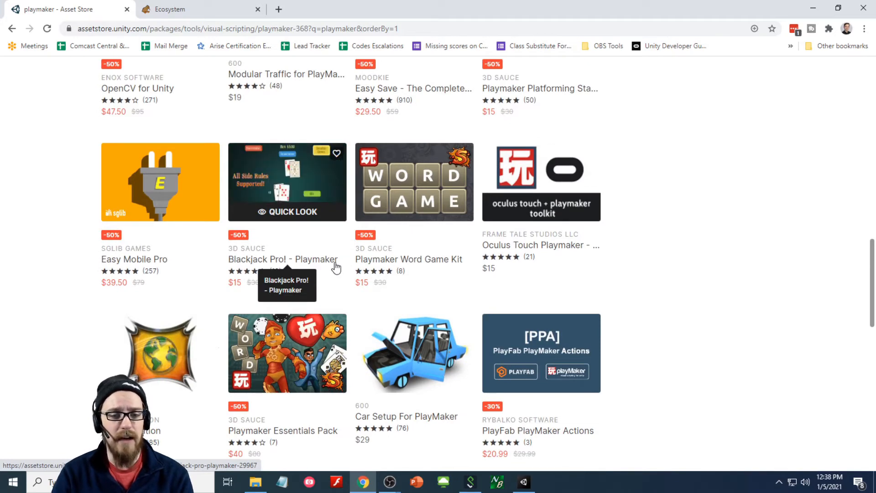
scroll(335, 267, "up", 10)
- Refine the Asset Store search to 'playmaker facebook', browse the 9 results, then return to Unity
left_click(231, 132)
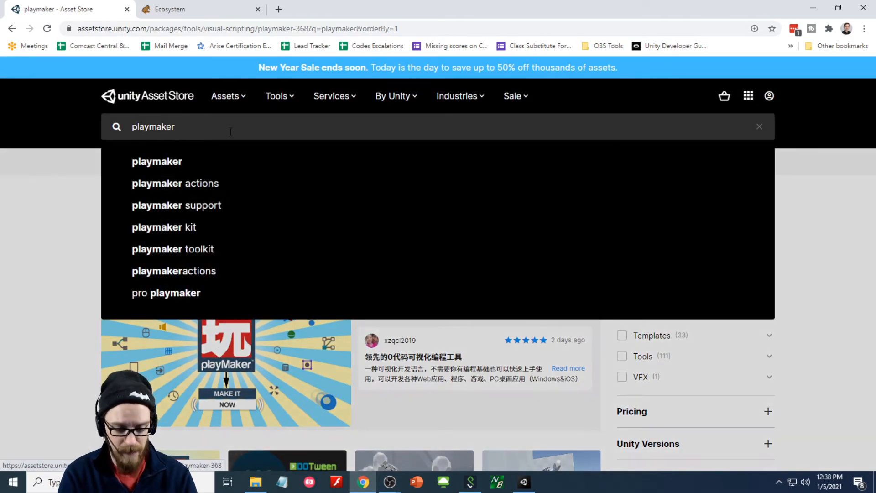
type("facebook")
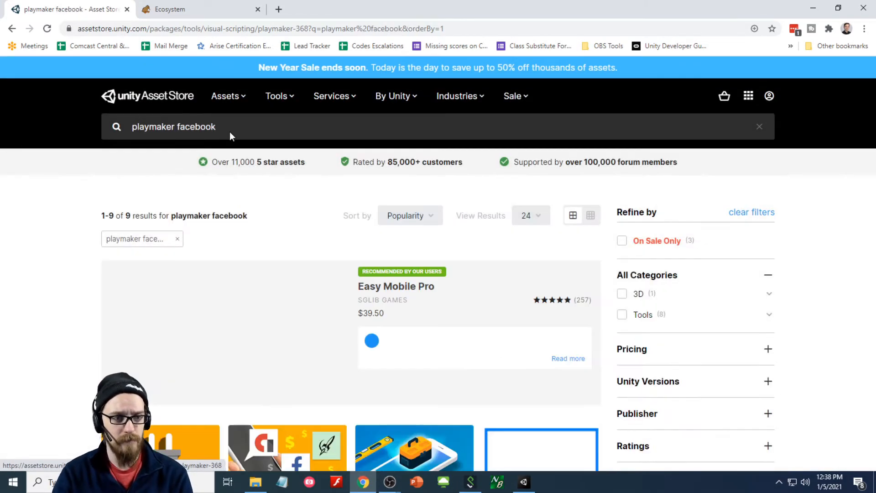
scroll(305, 215, "down", 3)
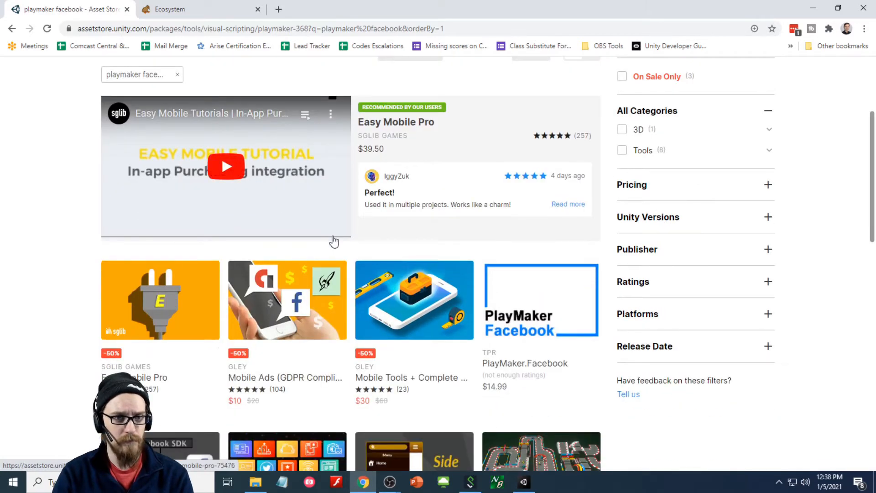
scroll(333, 240, "up", 2)
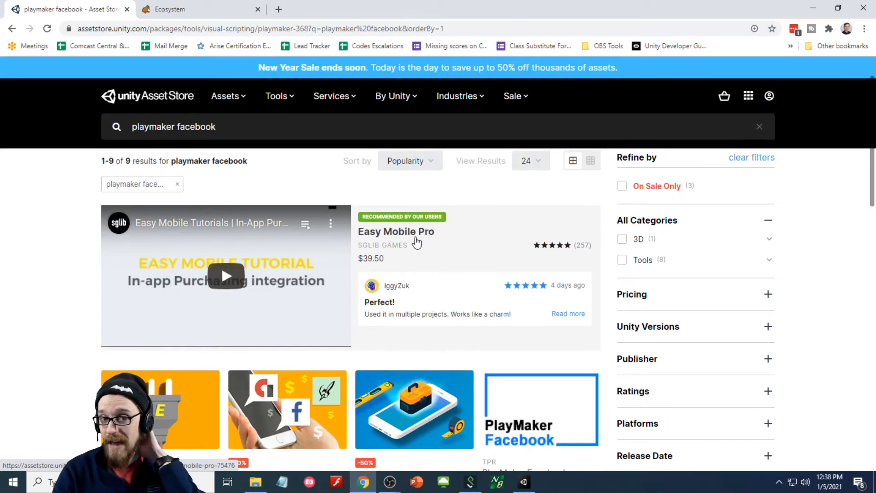
scroll(414, 237, "down", 6)
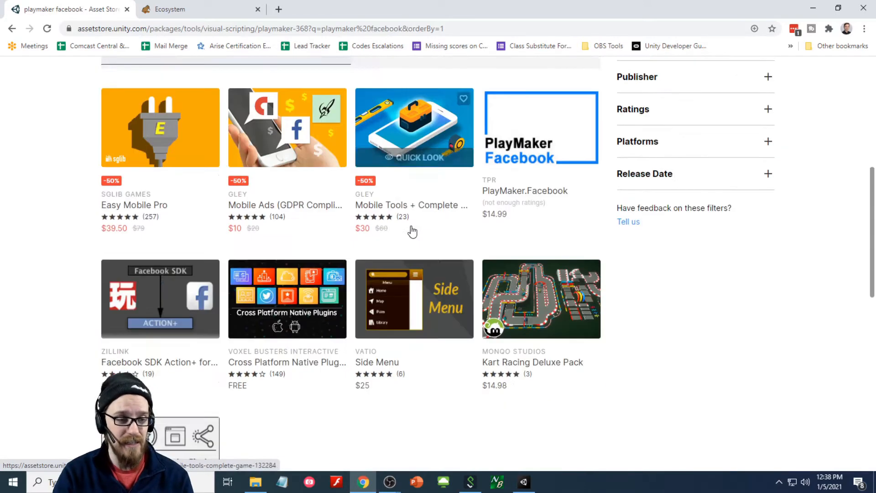
scroll(411, 231, "up", 2)
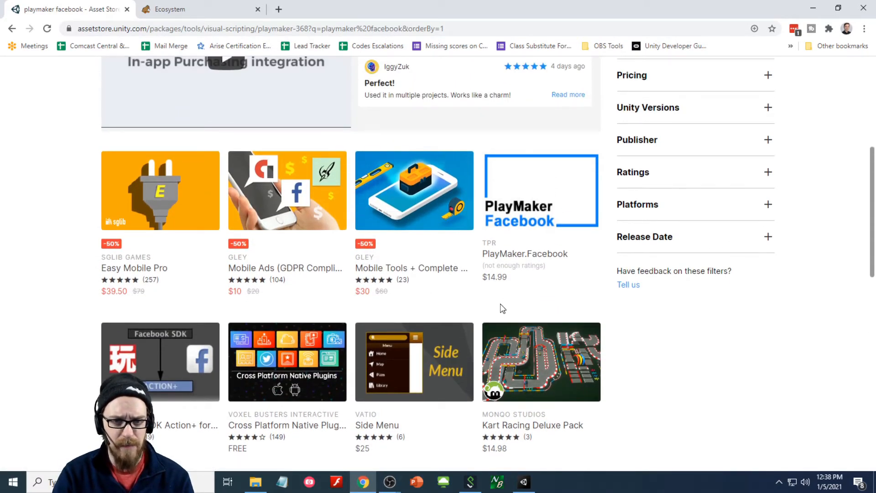
scroll(503, 309, "down", 2)
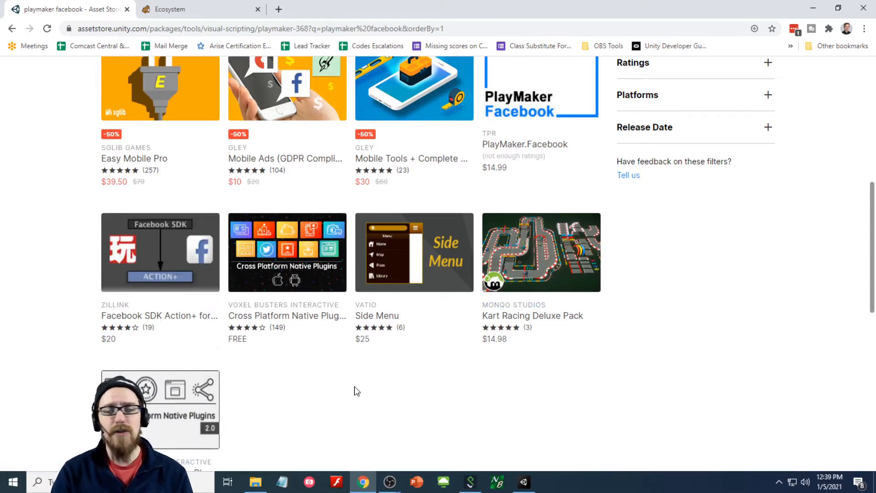
scroll(425, 419, "up", 8)
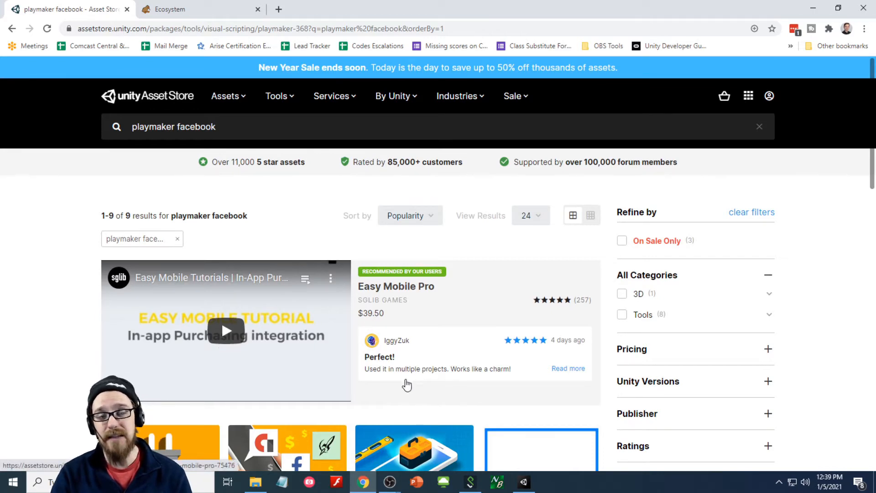
key("alt+Tab")
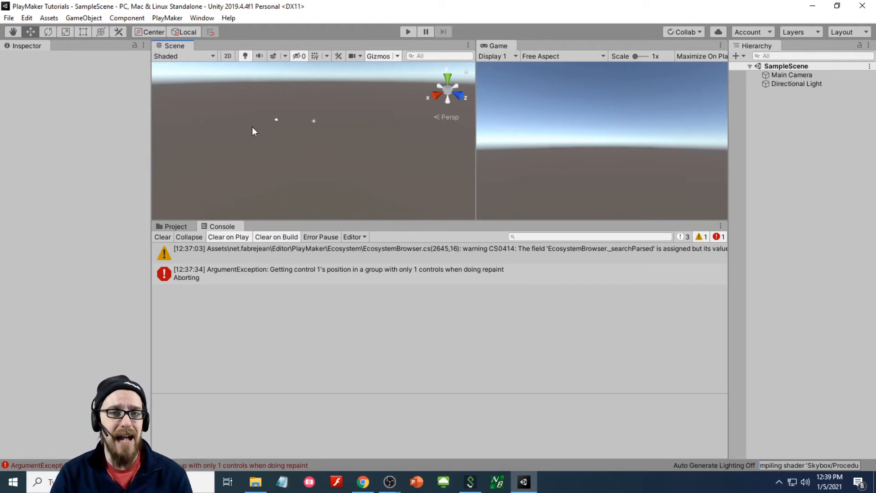
- Import all TMP Essential Resources files from Window > TextMeshPro
left_click(207, 19)
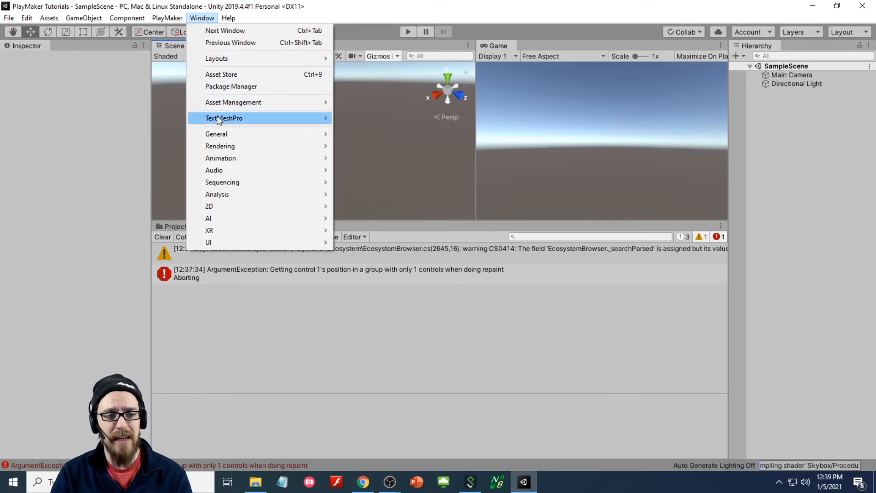
mouse_move(218, 119)
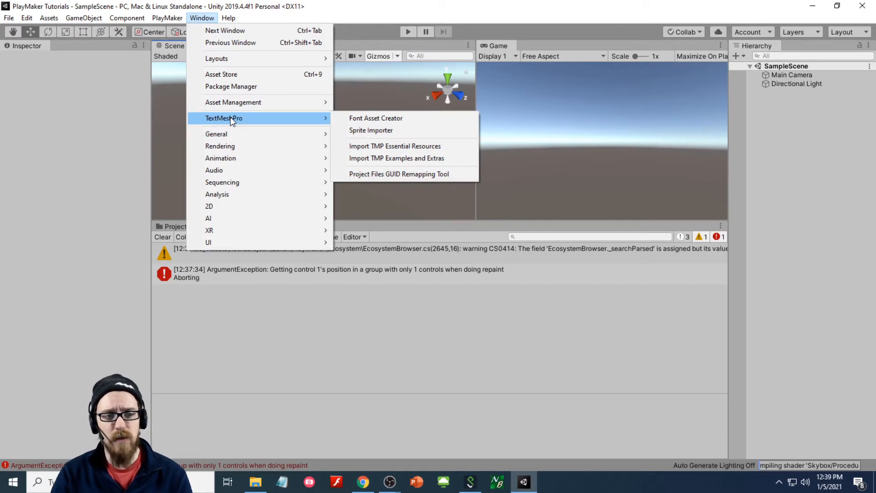
left_click(408, 148)
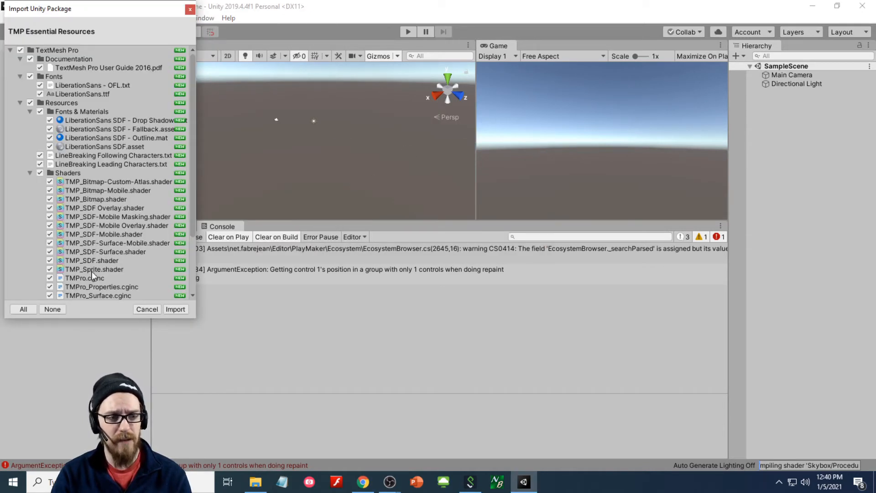
left_click(176, 309)
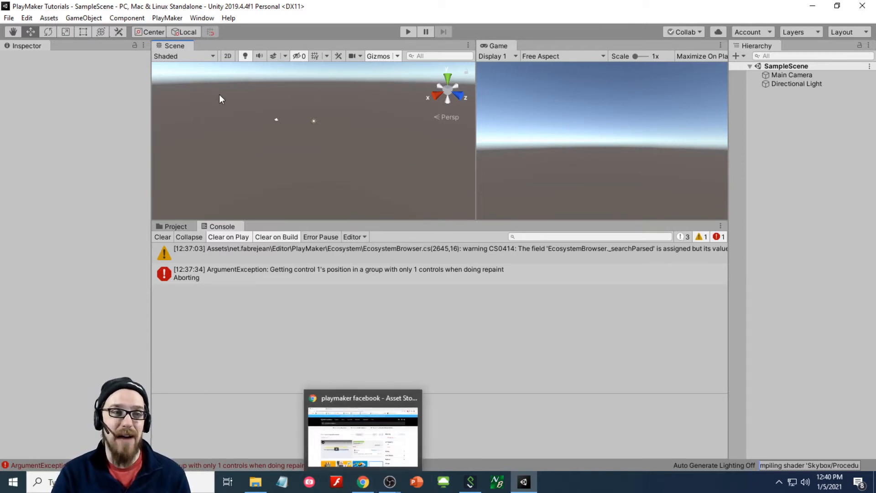
- Open github.com in a new Chrome tab
left_click(363, 482)
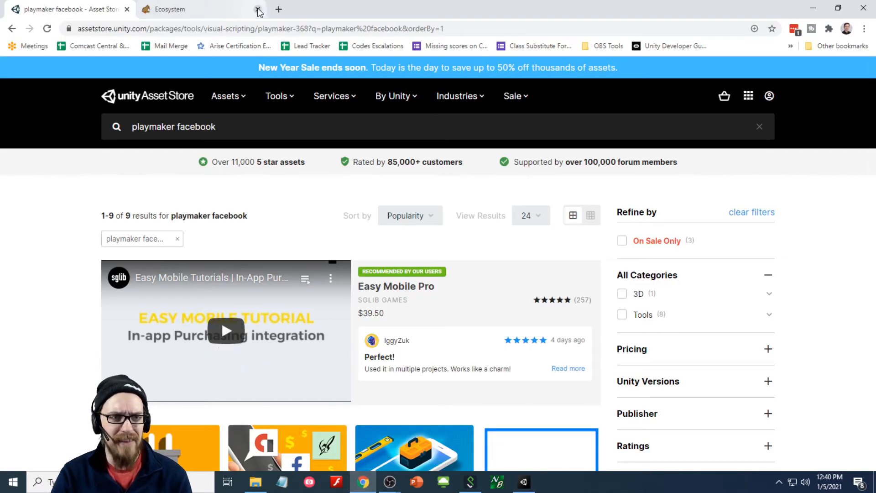
left_click(279, 9)
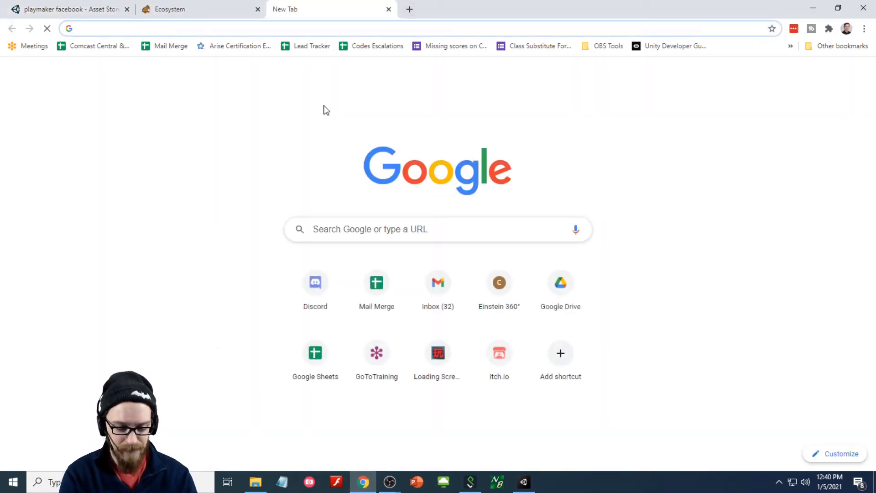
type("github")
key("Return")
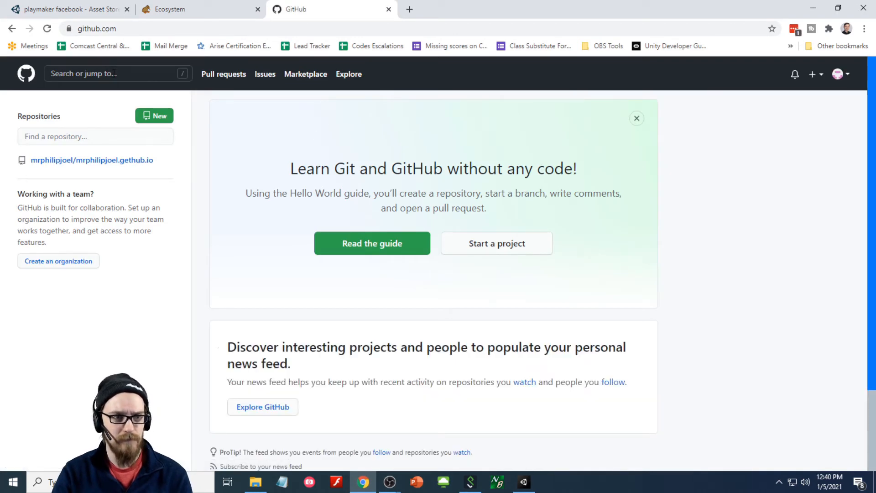
- Search GitHub for 'playmaker textmeshpro'
left_click(114, 74)
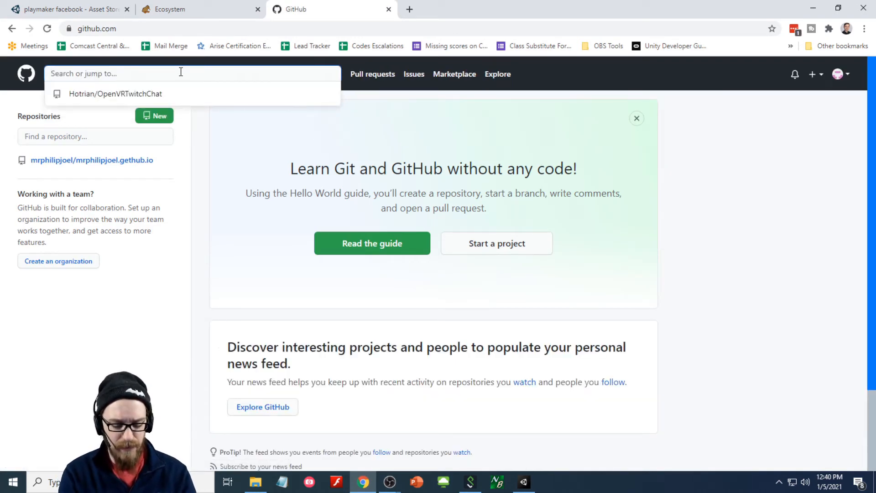
type("playmaker text")
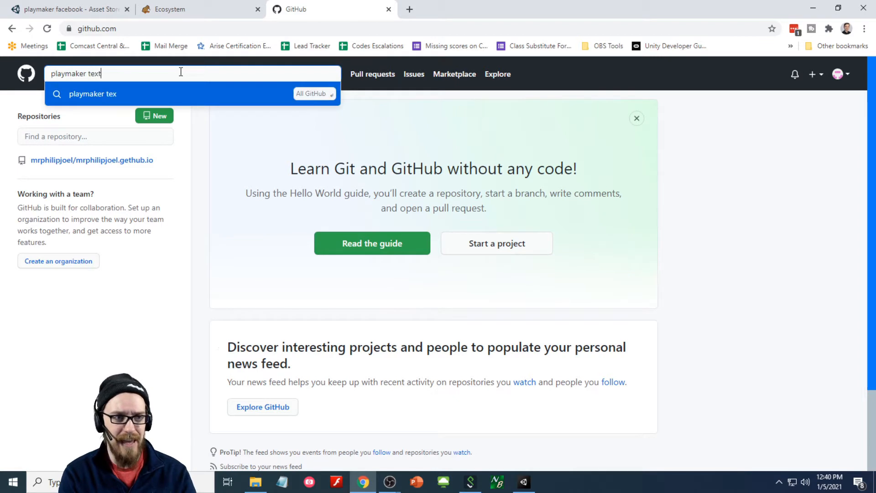
type("meshpro")
key("Return")
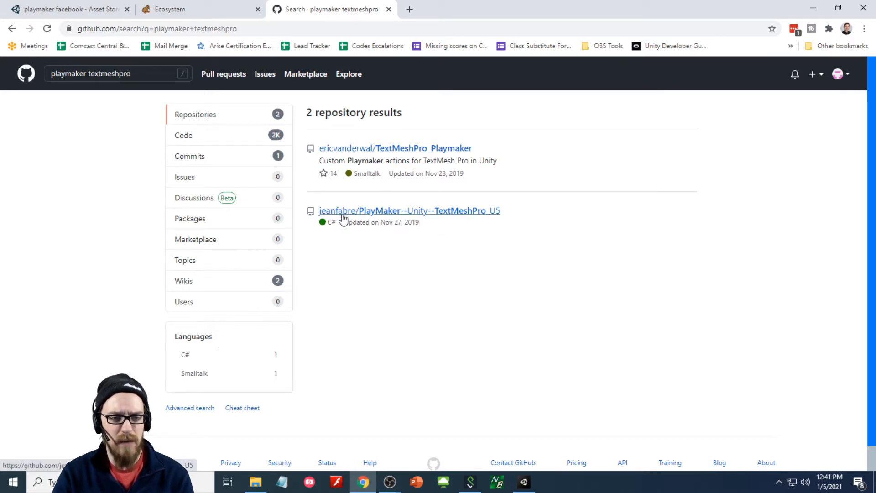
- Download the PlayMaker--Unity--TextMeshPro_U5 repository as PlayMaker--Unity--TextMeshPro_U5-master.zip and open it
left_click(372, 213)
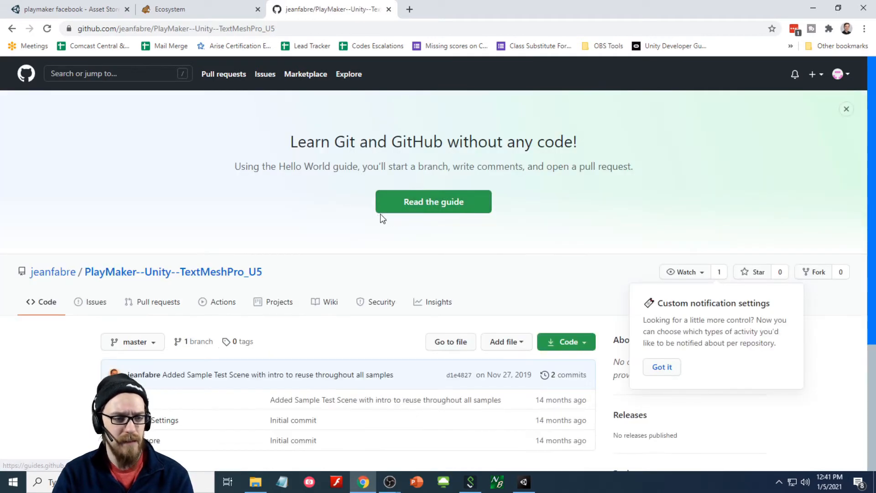
scroll(308, 199, "down", 1)
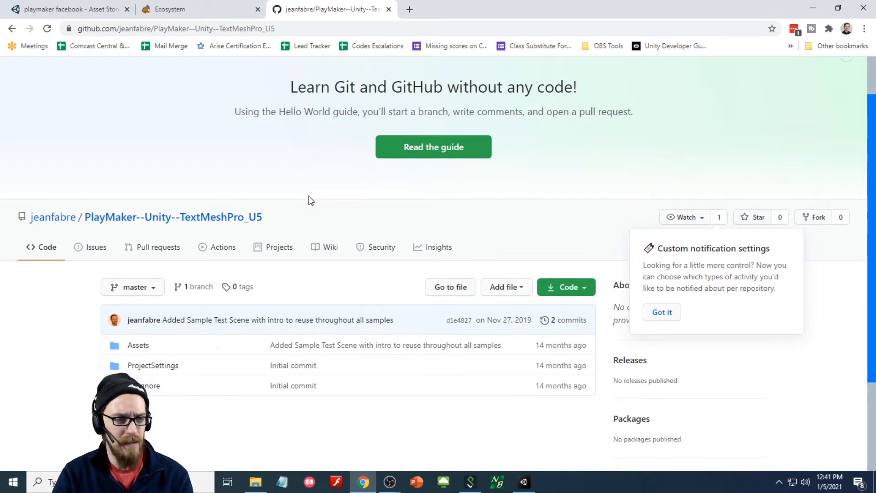
scroll(309, 199, "down", 1)
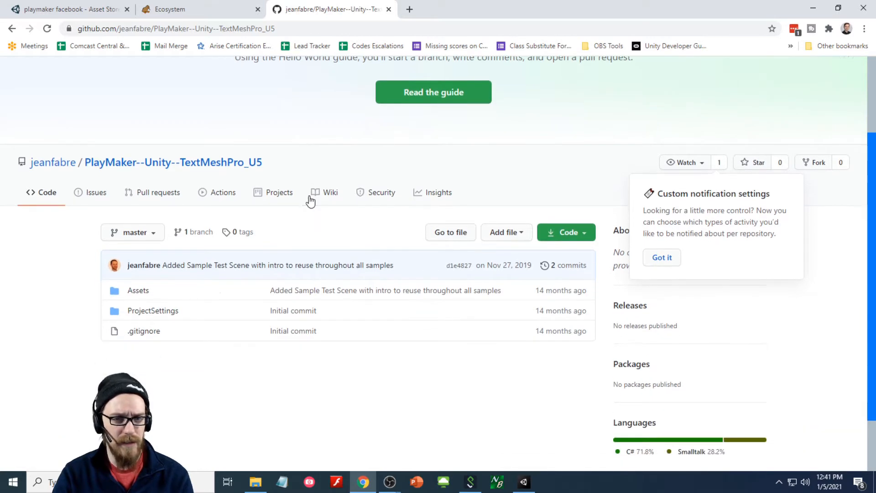
left_click(567, 236)
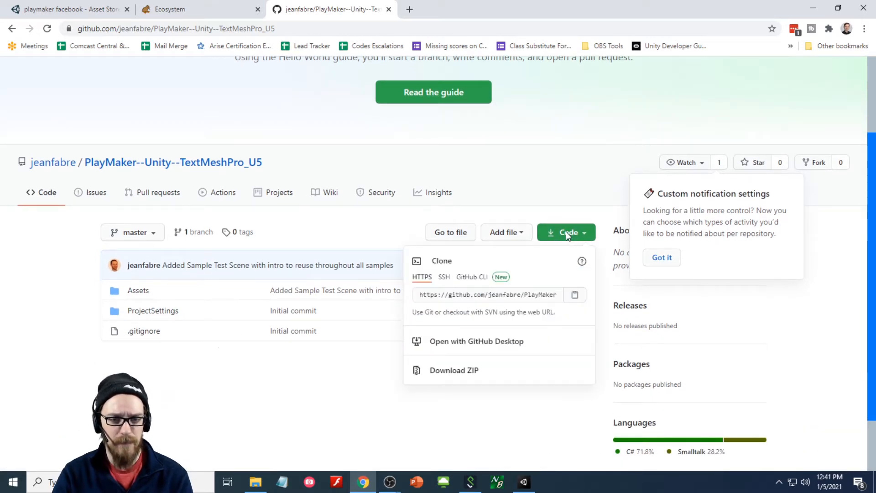
left_click(461, 372)
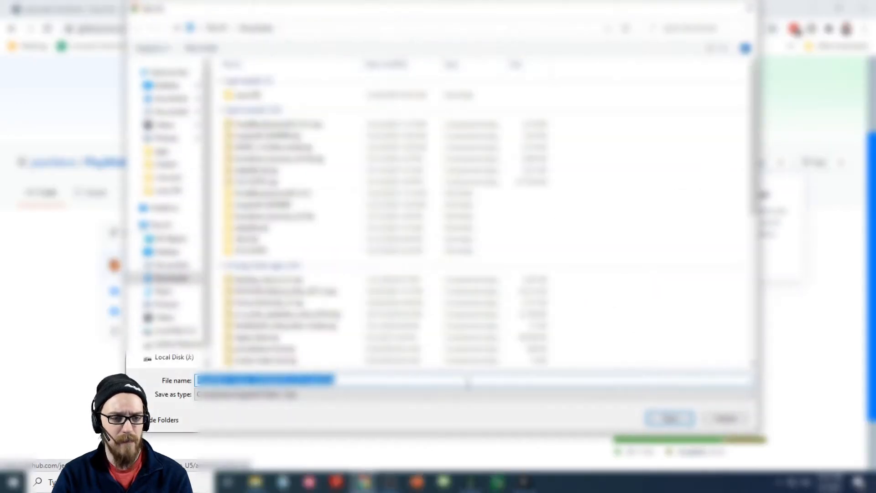
left_click(669, 418)
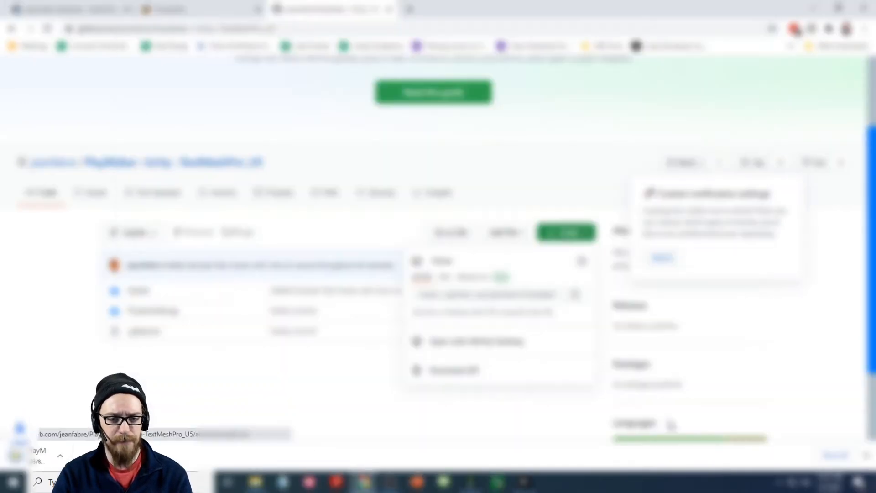
left_click(60, 457)
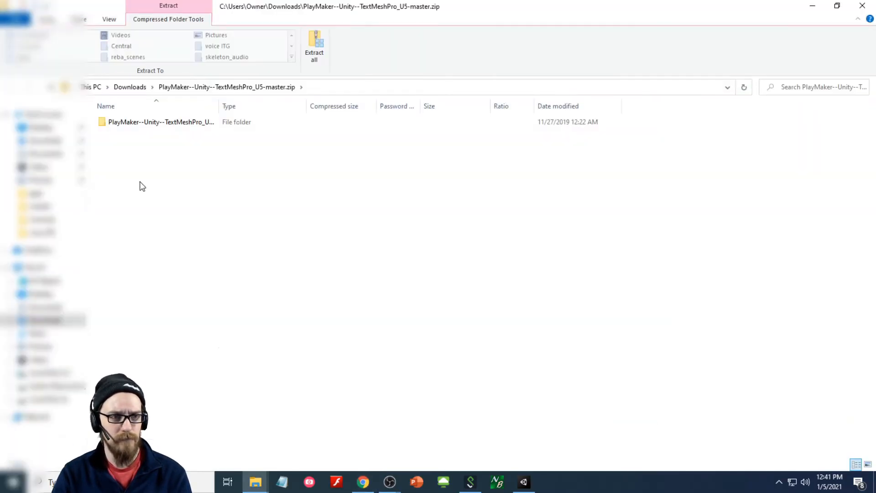
- Extract the ZIP to the suggested destination and bring up the second Explorer window
left_click(315, 48)
left_click(542, 348)
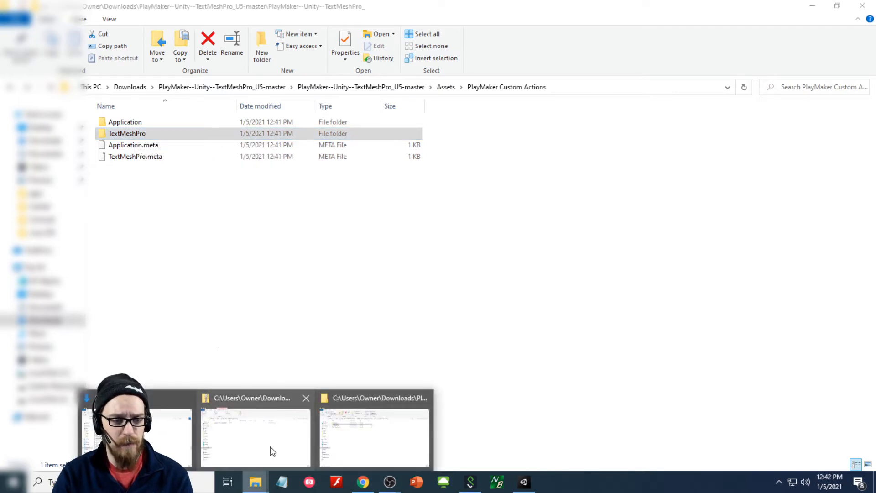
left_click(273, 450)
left_click(838, 5)
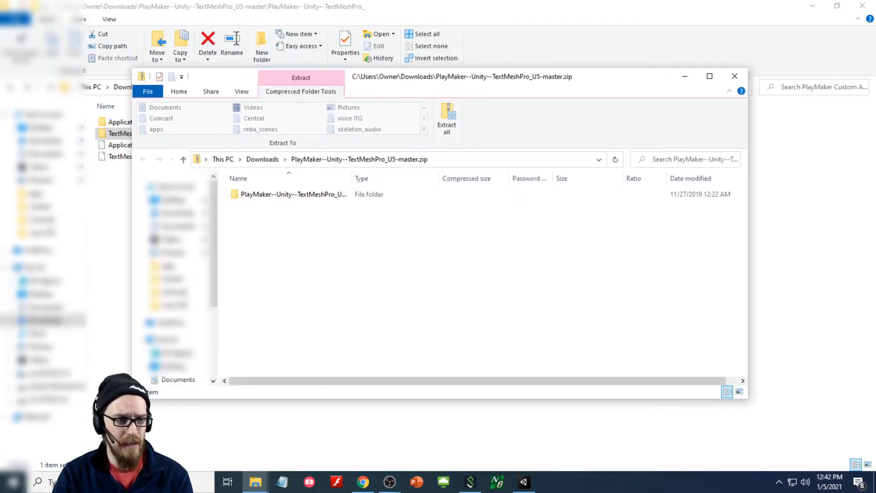
- Browse to J:\Unity Projects\playmakerTutorials\PlayMaker Tutorials\Assets in the second window
scroll(196, 379, "down", 3)
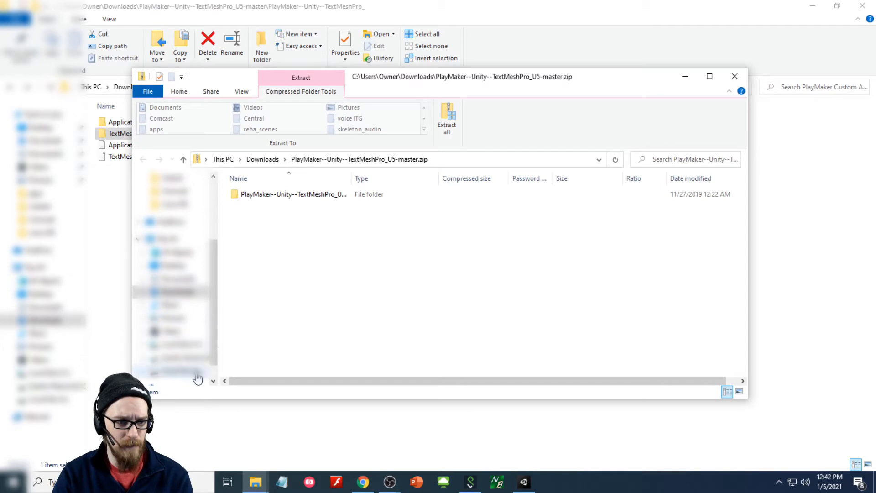
left_click(195, 374)
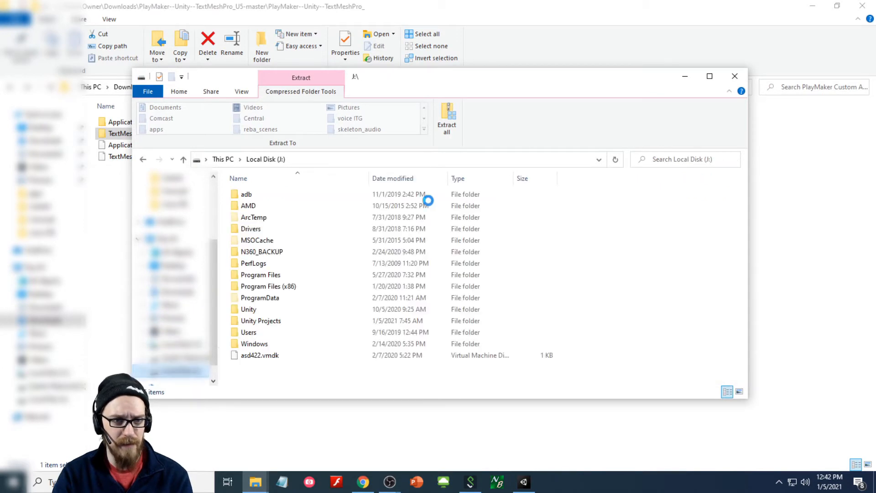
left_click(265, 322)
double_click(266, 322)
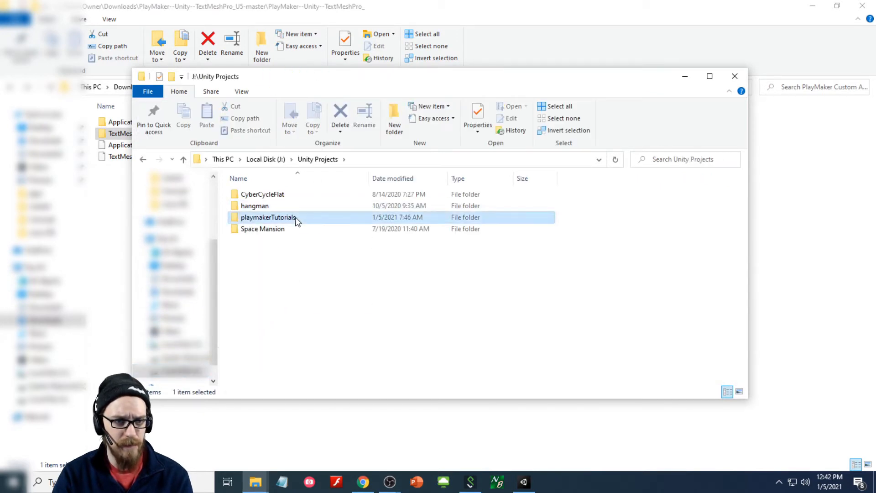
double_click(295, 217)
double_click(298, 196)
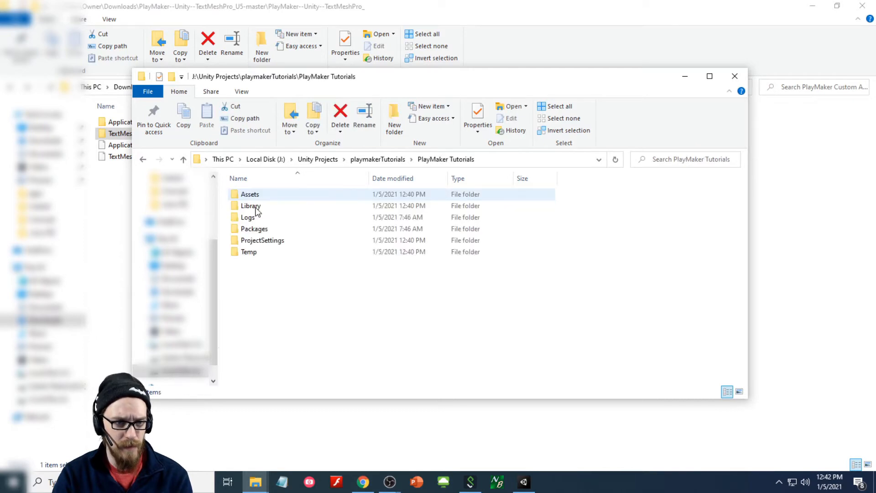
left_click(251, 196)
double_click(251, 196)
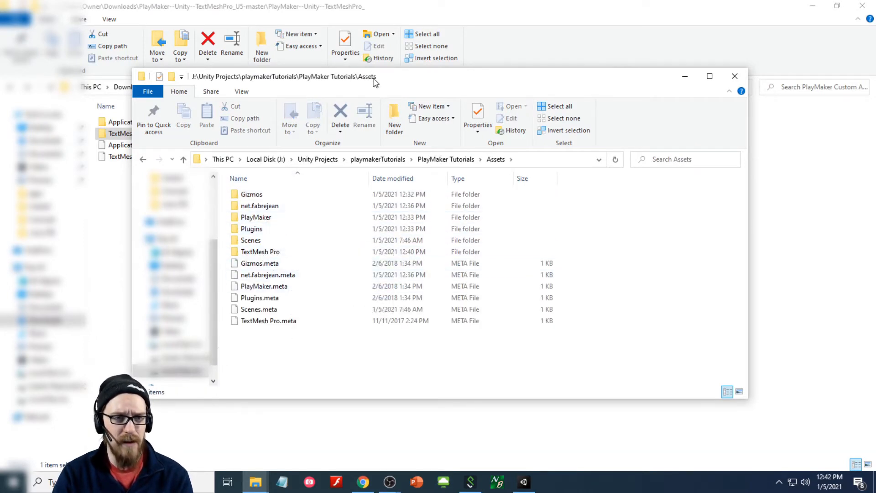
- Arrange both Explorer windows side by side and open the project's Assets\PlayMaker folder
left_click_drag(375, 79, 483, 68)
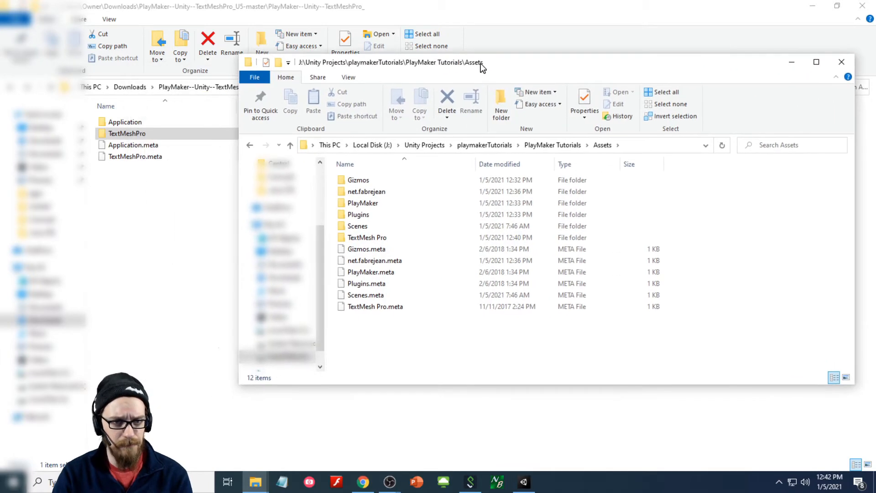
left_click(371, 243)
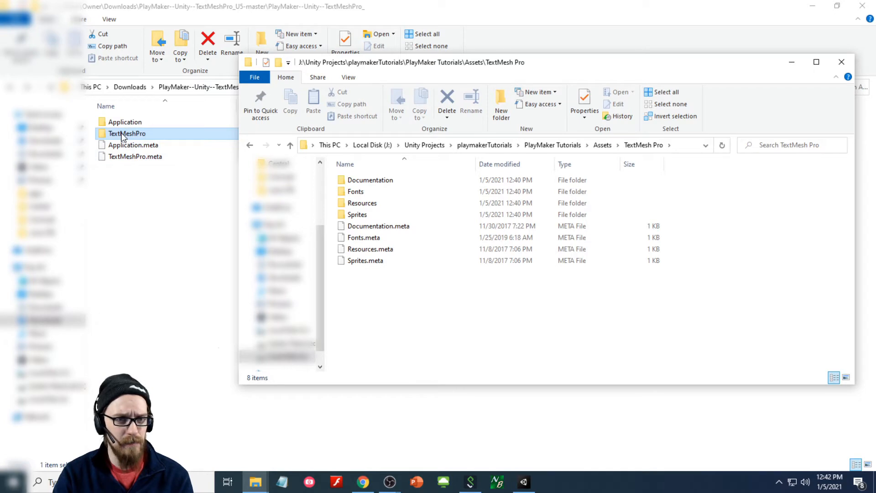
left_click(250, 147)
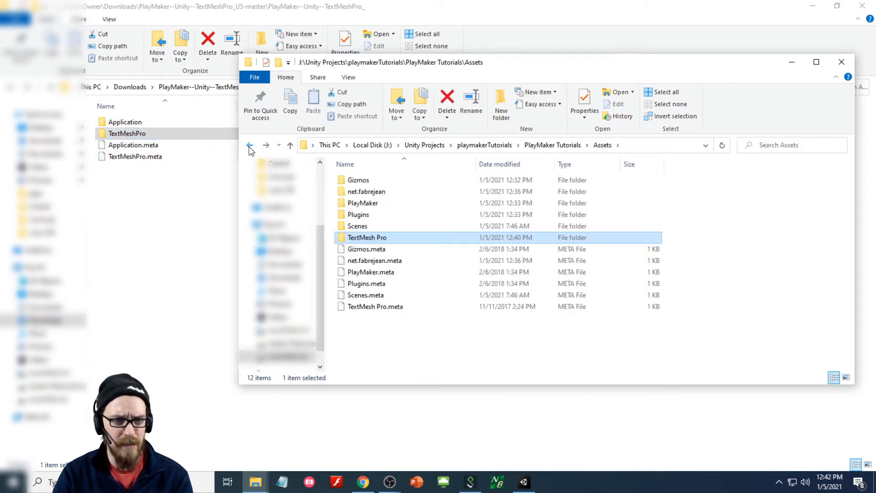
double_click(374, 204)
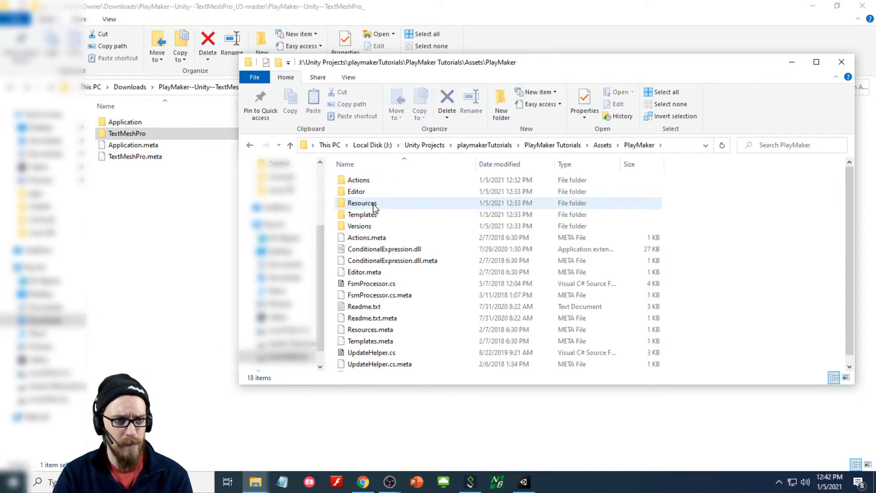
key("alt+Left")
double_click(373, 205)
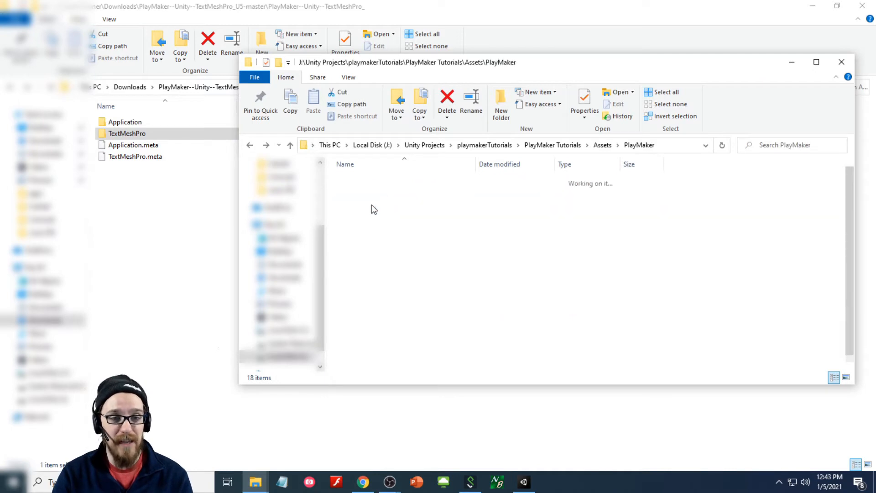
- Copy the downloaded TextMeshPro folder into Assets\PlayMaker, then switch back to Unity
left_click_drag(127, 134, 630, 145)
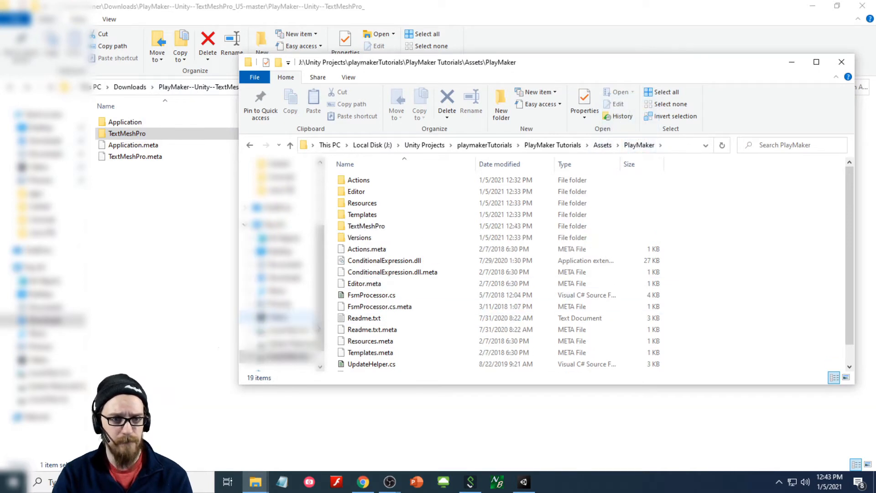
left_click(370, 227)
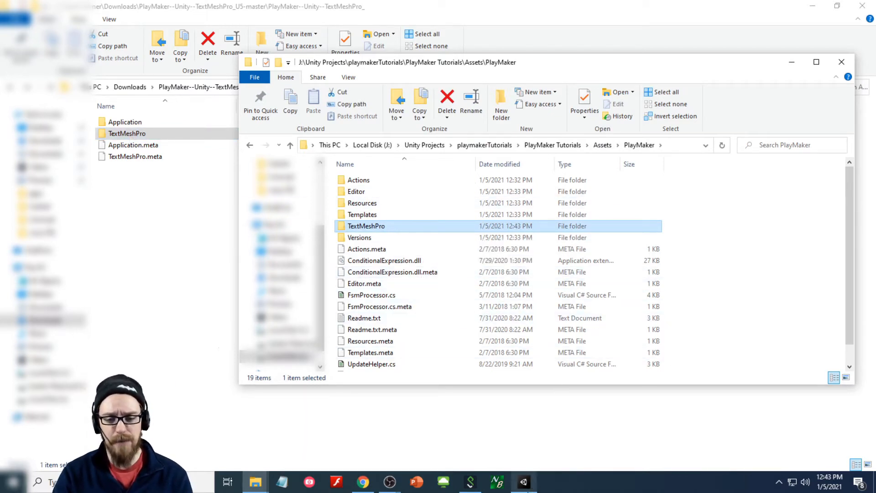
left_click(524, 482)
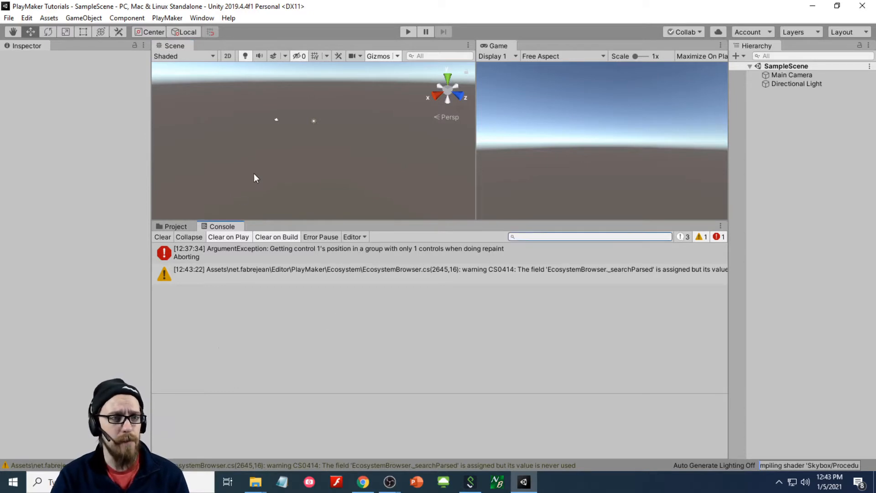
- Open the PlayMaker Editor, untick Show At Startup, close Welcome, and dock it beside Console
left_click(164, 19)
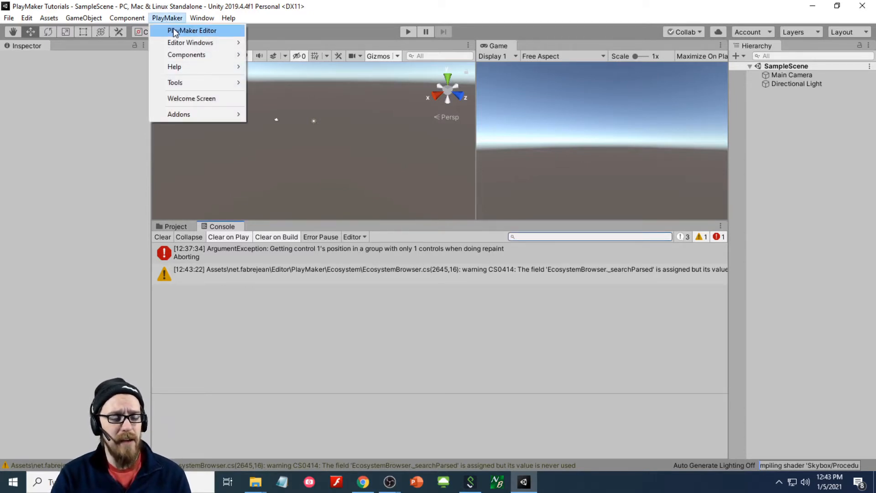
left_click(174, 28)
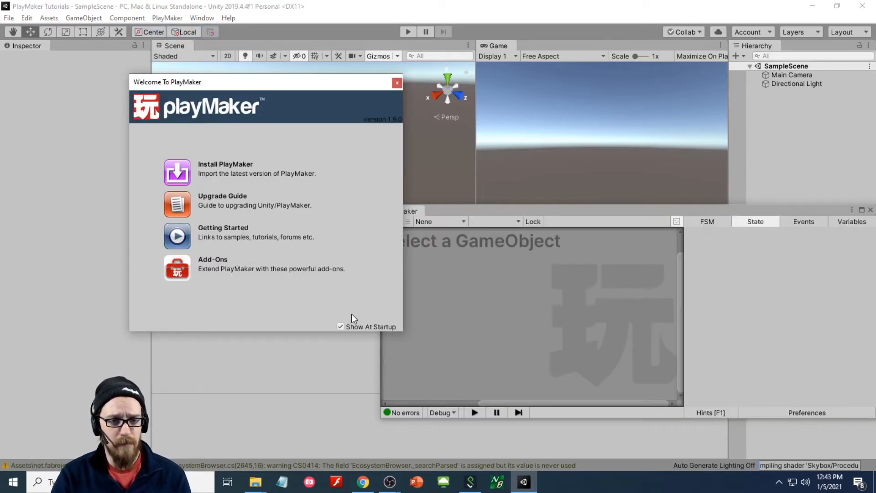
left_click(340, 326)
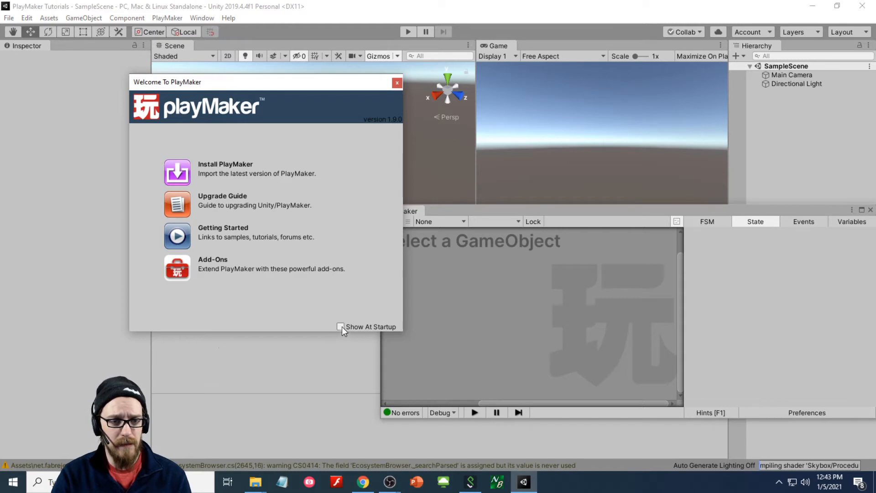
left_click(397, 83)
left_click_drag(401, 211, 273, 231)
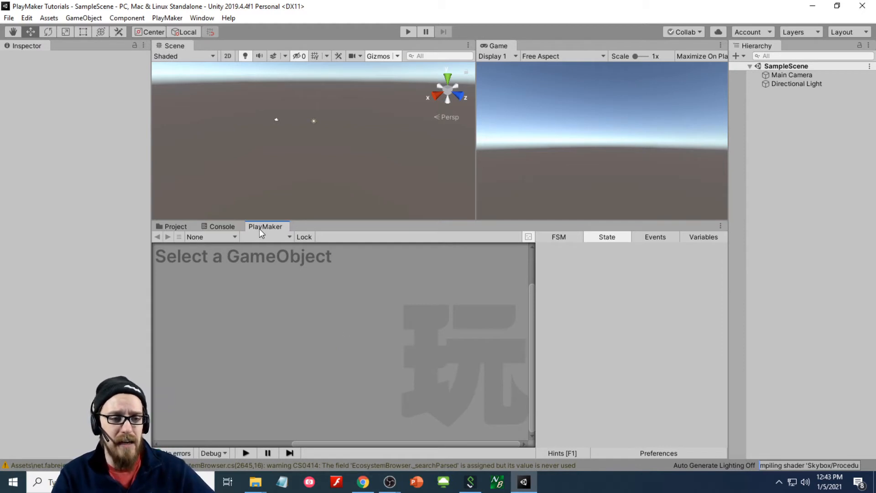
- Maximize the PlayMaker panel and view Graph View preferences, keeping the Flat theme
right_click(280, 224)
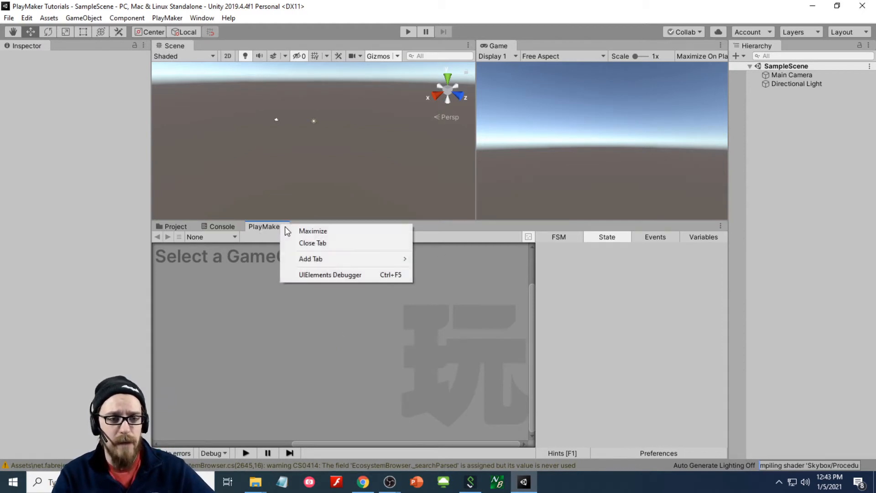
left_click(297, 229)
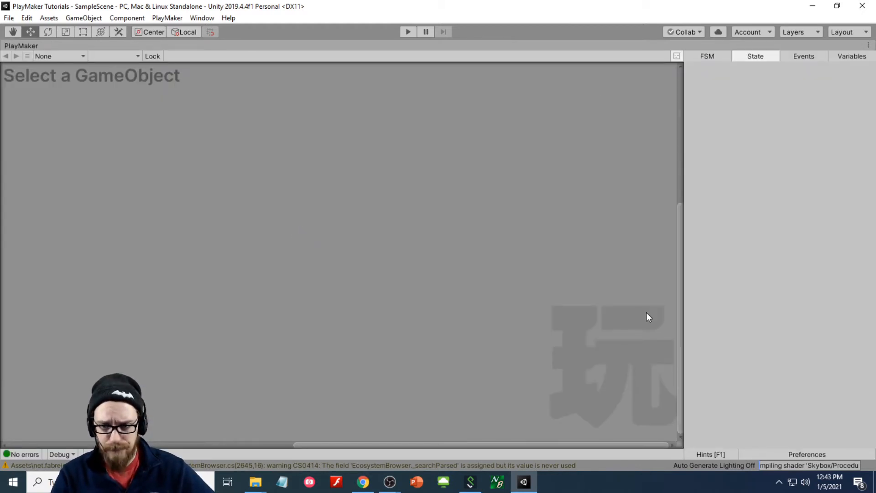
left_click(796, 455)
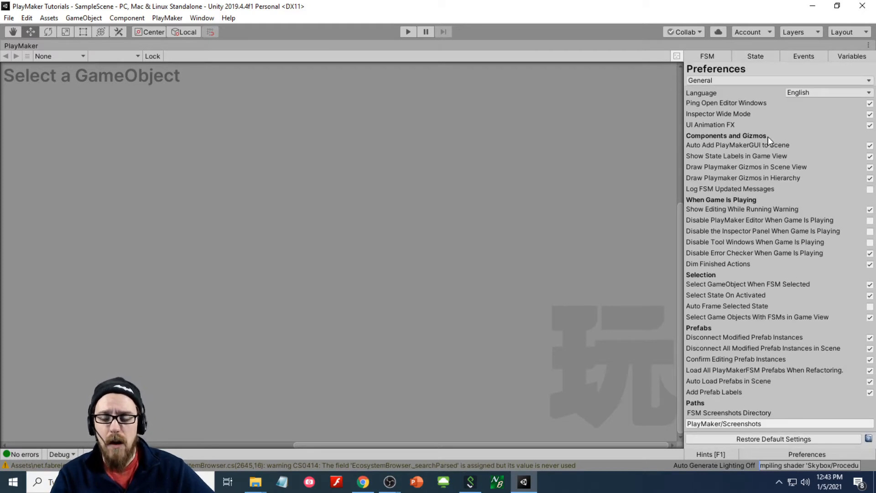
left_click(743, 81)
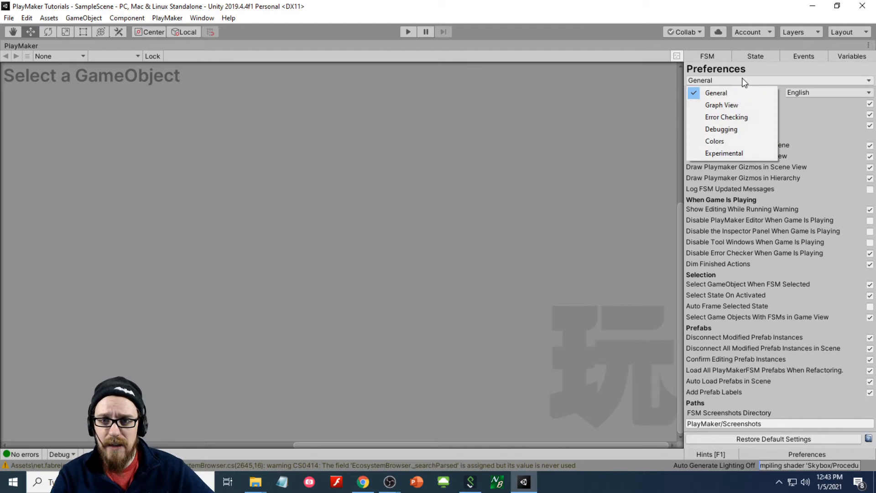
left_click(791, 78)
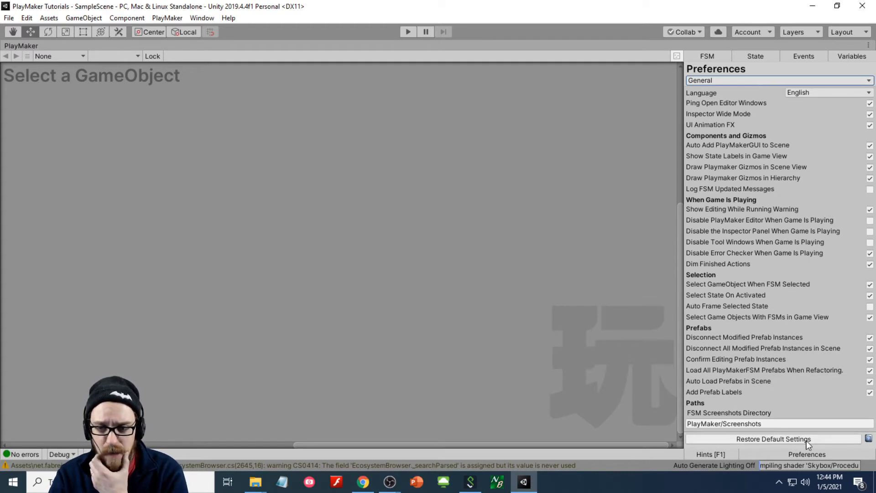
left_click(742, 79)
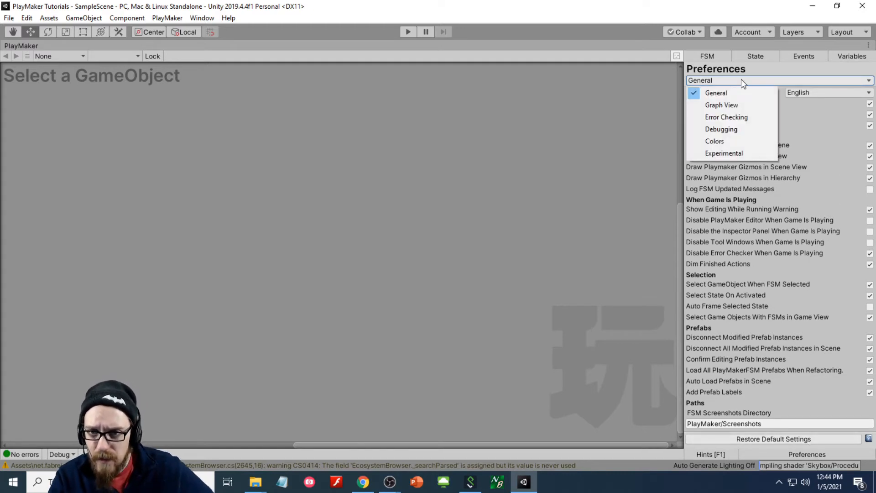
left_click(736, 104)
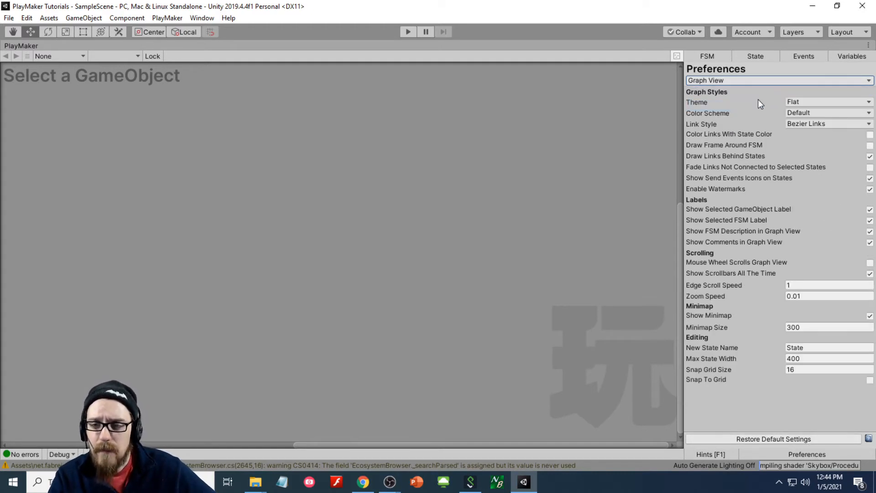
left_click(791, 101)
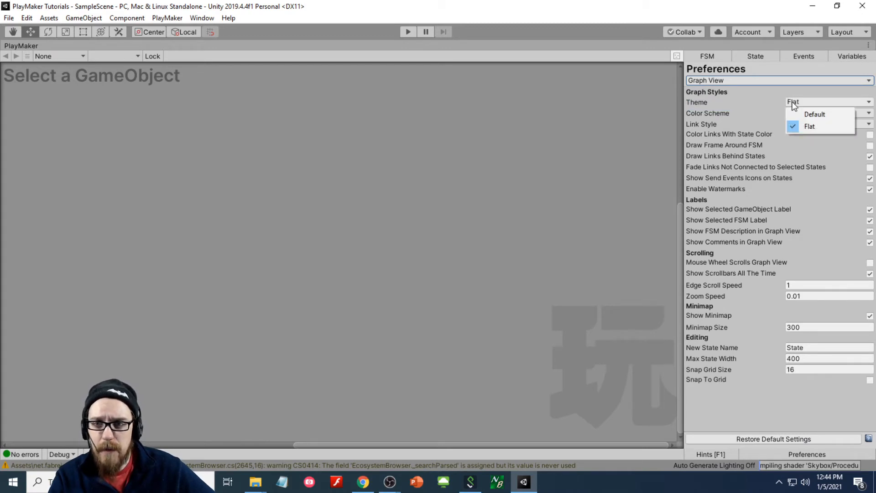
left_click(793, 103)
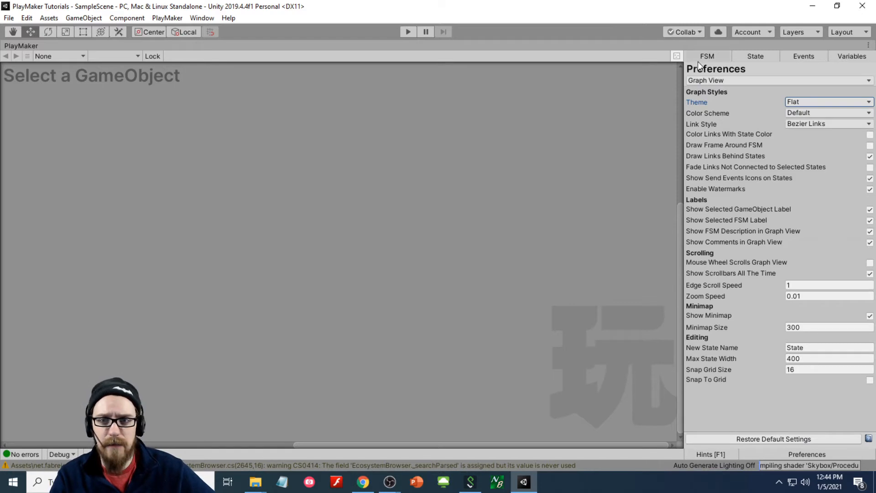
- Restore the editor layout and load Main Camera into the PlayMaker graph
right_click(29, 42)
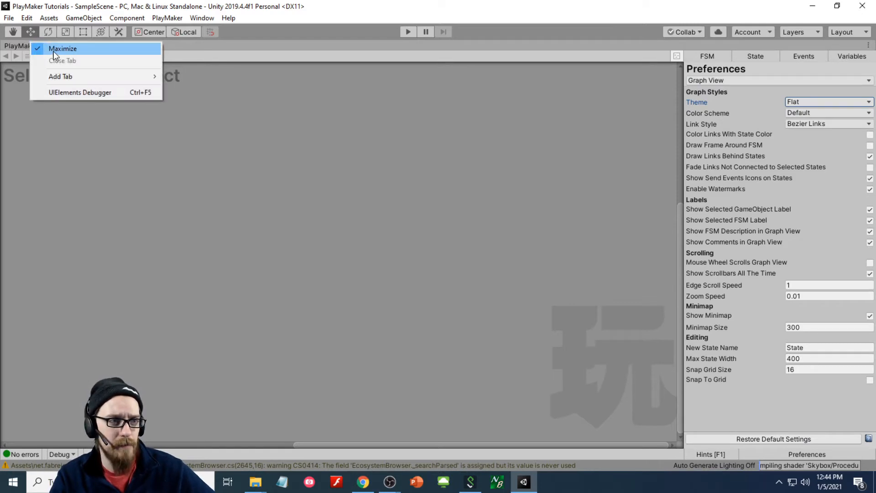
left_click(54, 48)
left_click(791, 75)
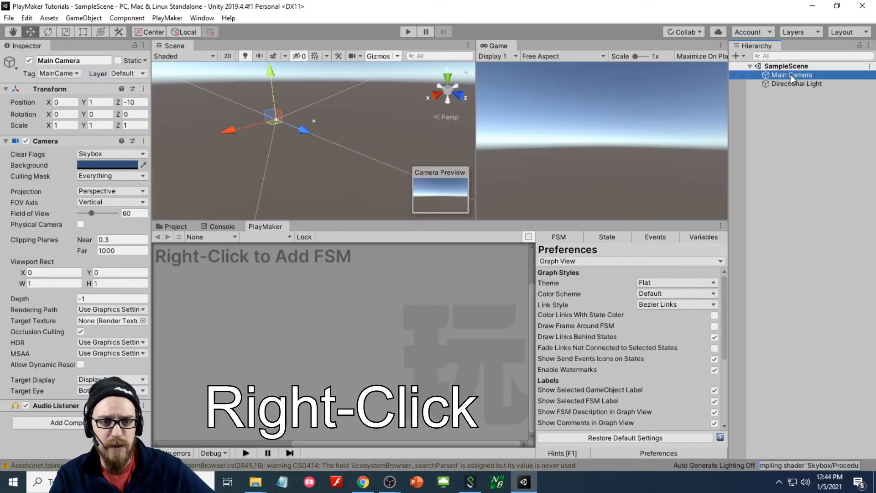
right_click(308, 269)
- Add an FSM to Main Camera and link State 1's FINISHED transition to a new State 2
left_click(315, 273)
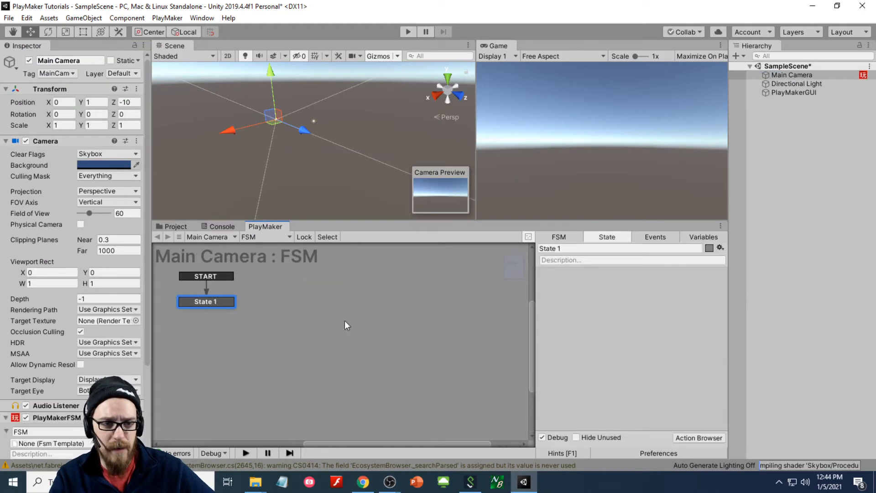
left_click_drag(217, 302, 229, 313)
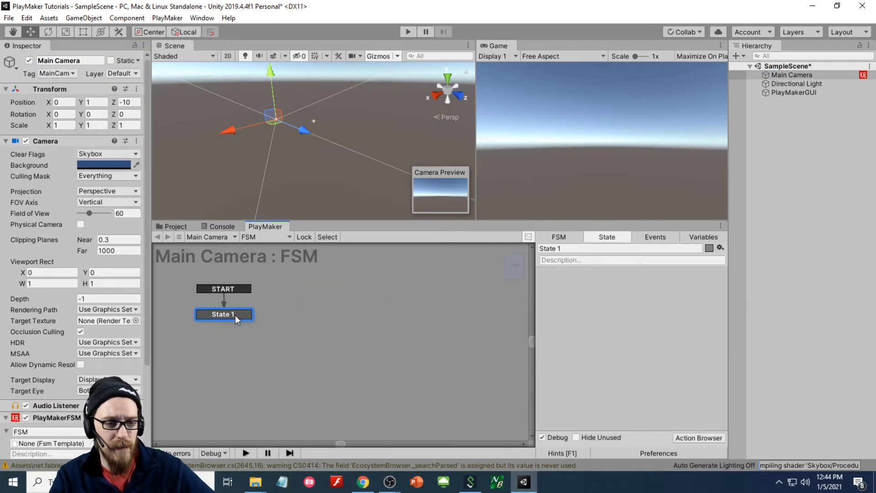
right_click(228, 305)
mouse_move(243, 314)
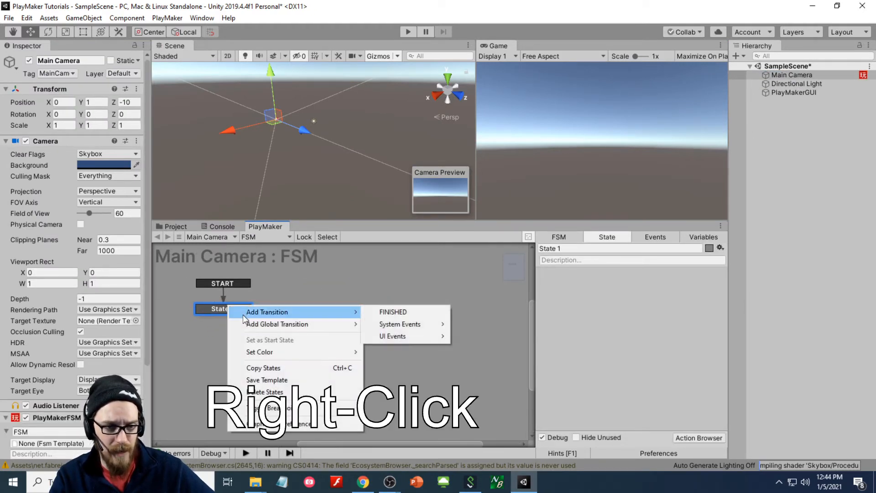
left_click(386, 313)
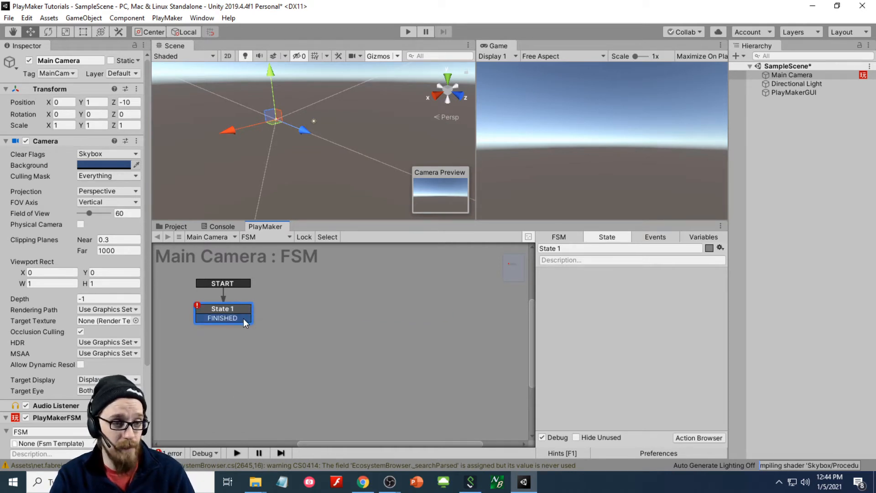
left_click_drag(244, 318, 300, 305)
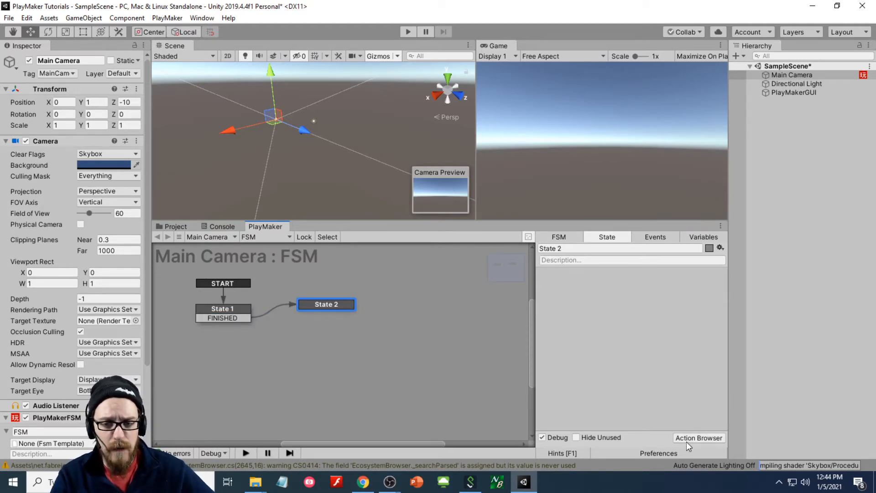
- Make the FSM graph area taller and try the Default theme before keeping Flat
left_click(644, 452)
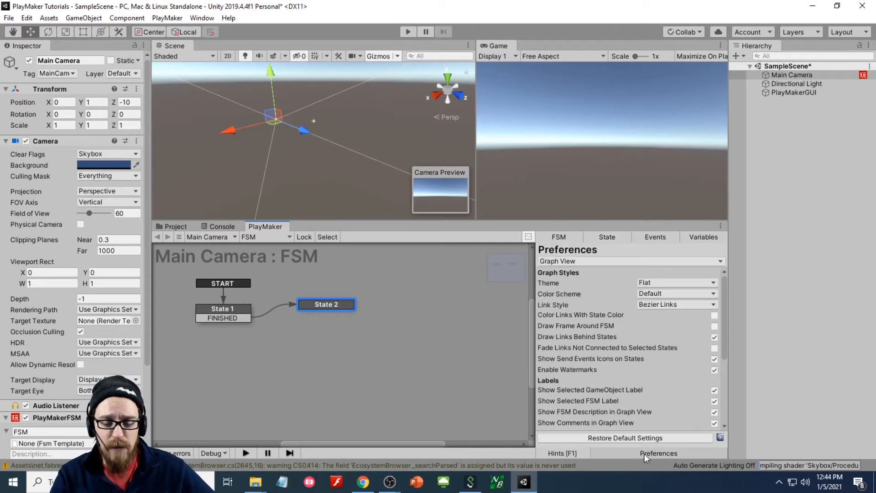
left_click_drag(591, 221, 591, 162)
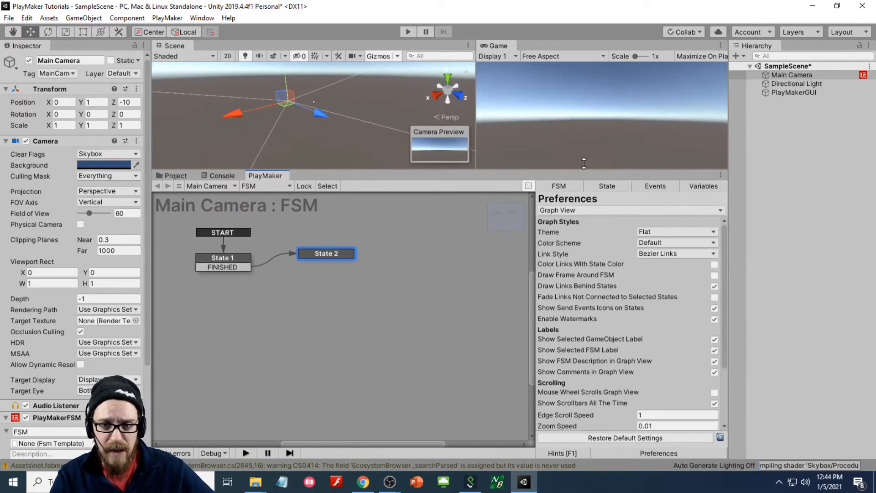
left_click(651, 223)
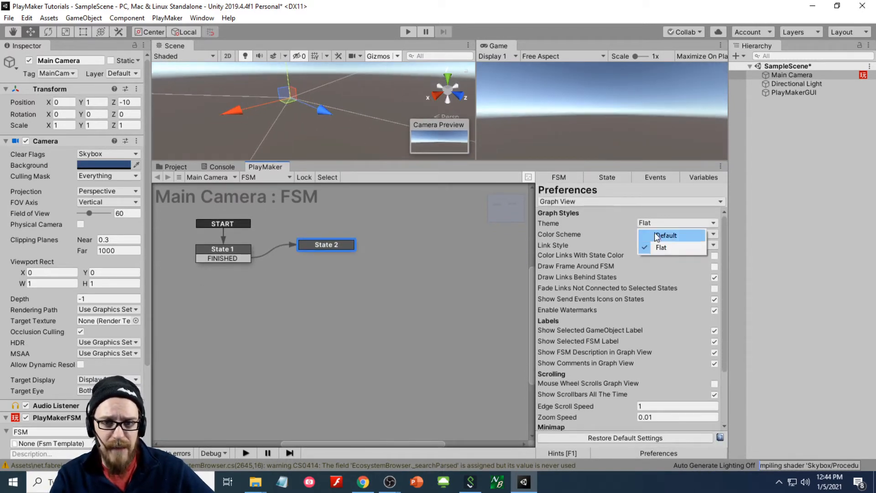
left_click(657, 235)
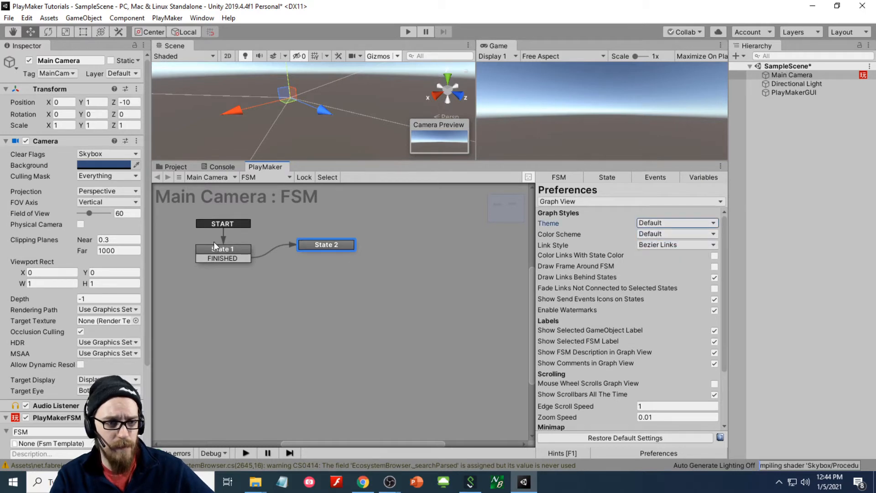
left_click(656, 222)
left_click(661, 247)
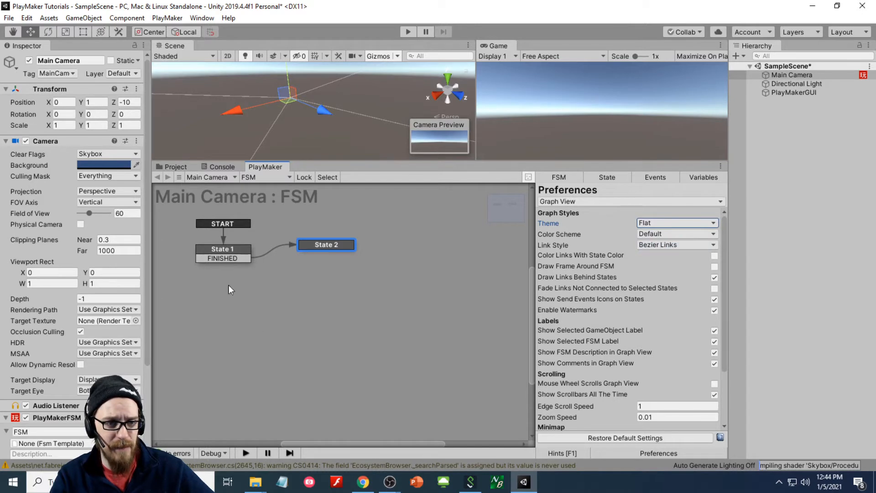
left_click(643, 223)
left_click(648, 235)
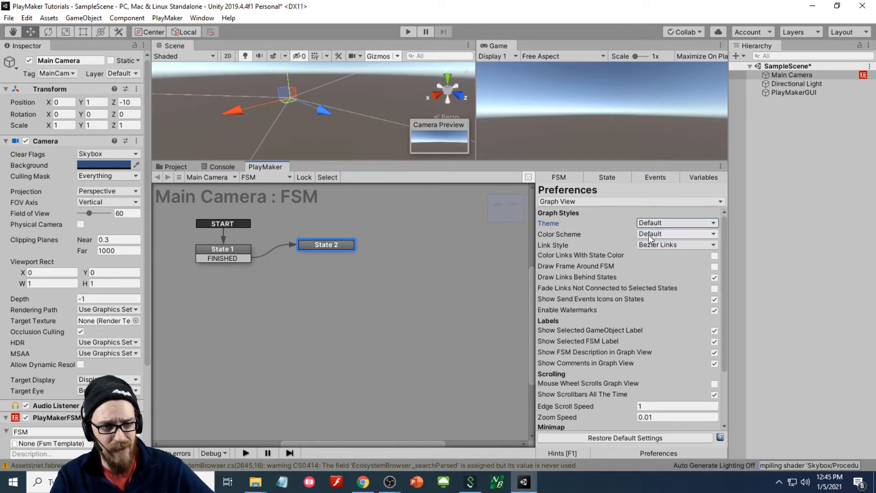
left_click(654, 221)
left_click(662, 247)
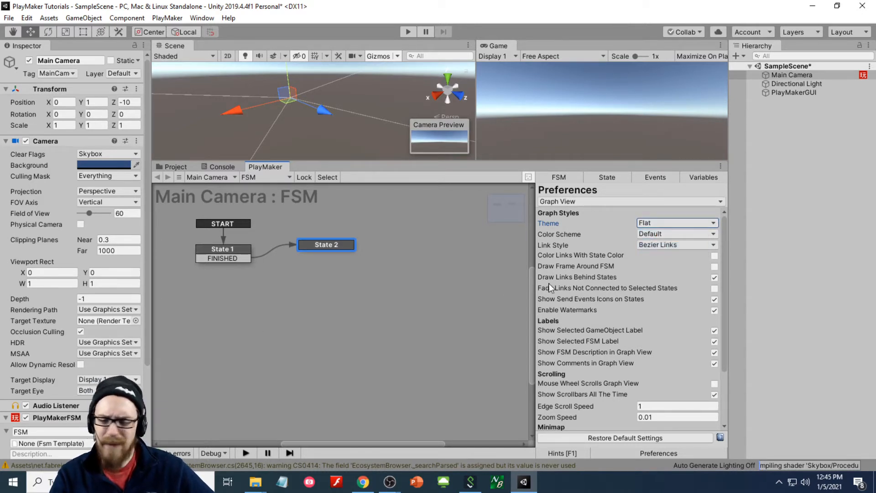
- Preview dark and light graph colour schemes, then restore the default scheme
left_click(663, 233)
left_click(673, 255)
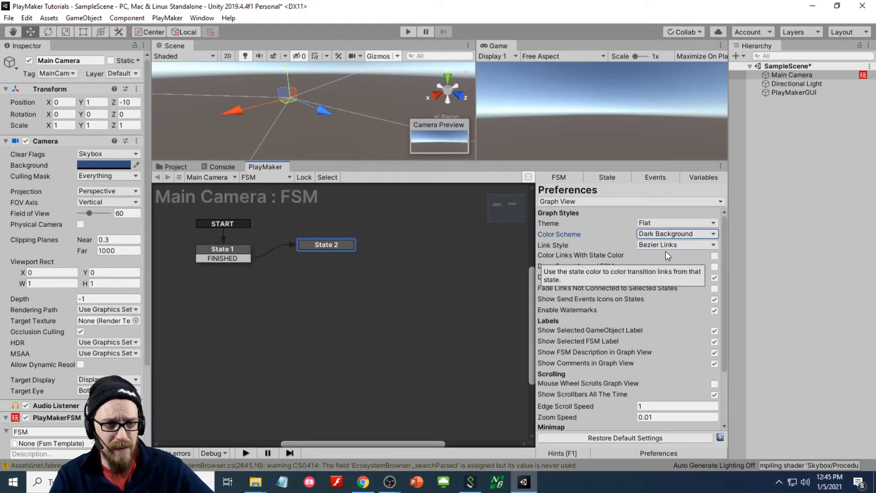
left_click(652, 233)
left_click(663, 268)
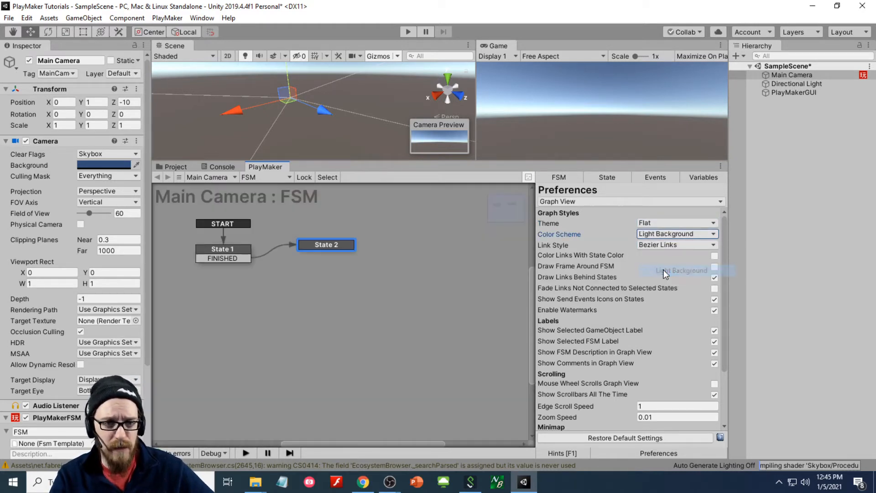
left_click(660, 237)
left_click(670, 247)
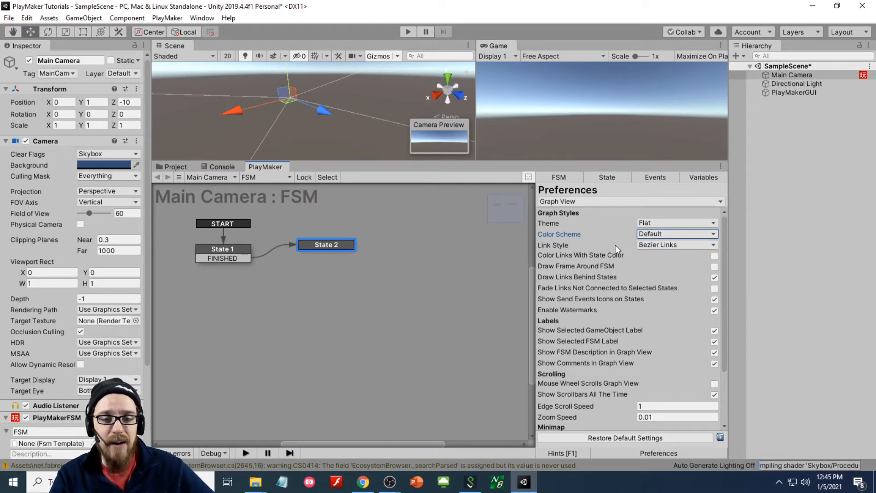
- Set Link Style to Direct Links and nudge State 2 slightly down and left
left_click(653, 246)
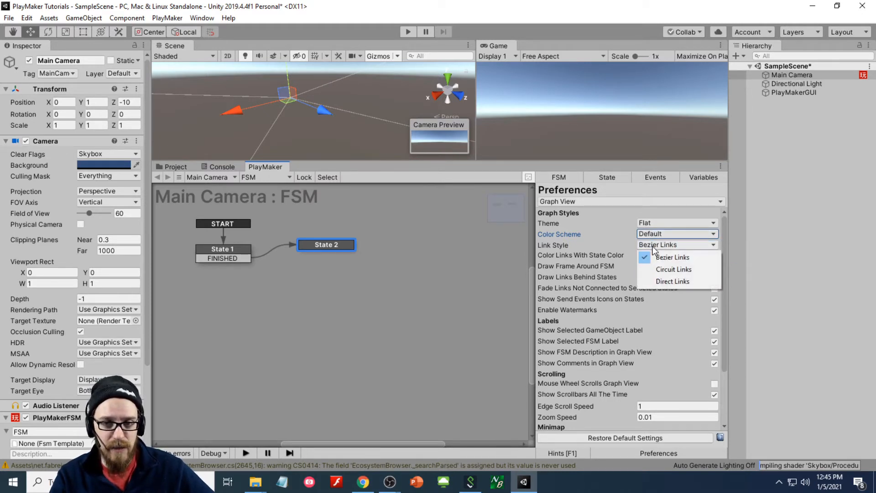
left_click(680, 269)
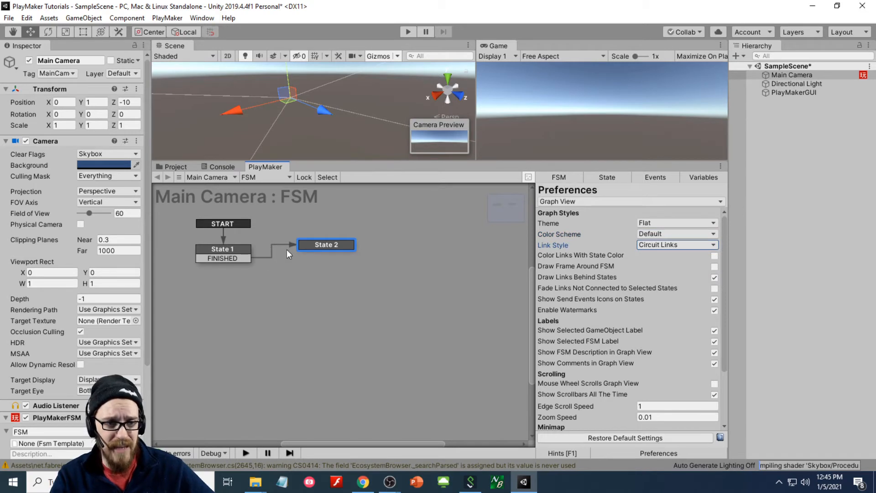
left_click(705, 245)
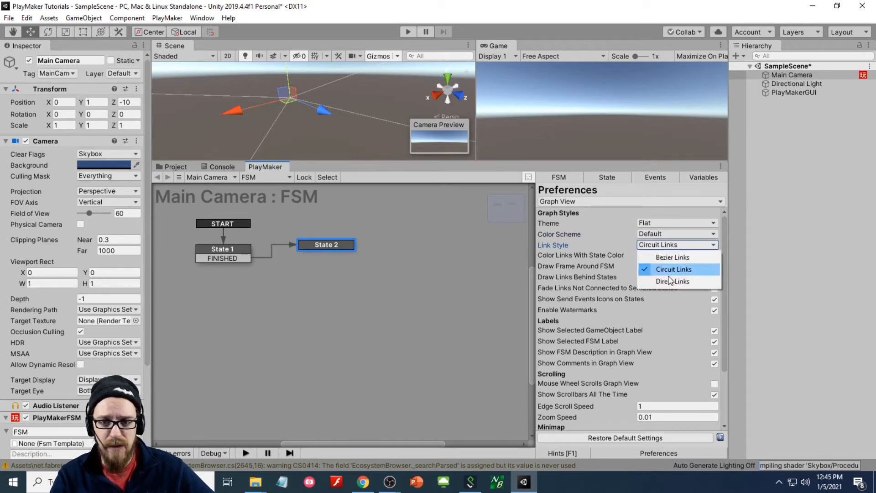
left_click(668, 283)
left_click_drag(317, 245, 311, 250)
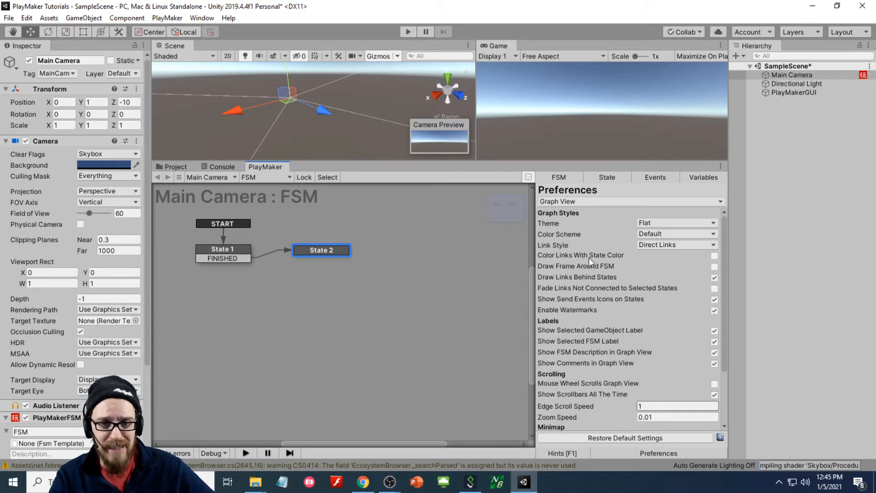
left_click_drag(305, 252, 309, 253)
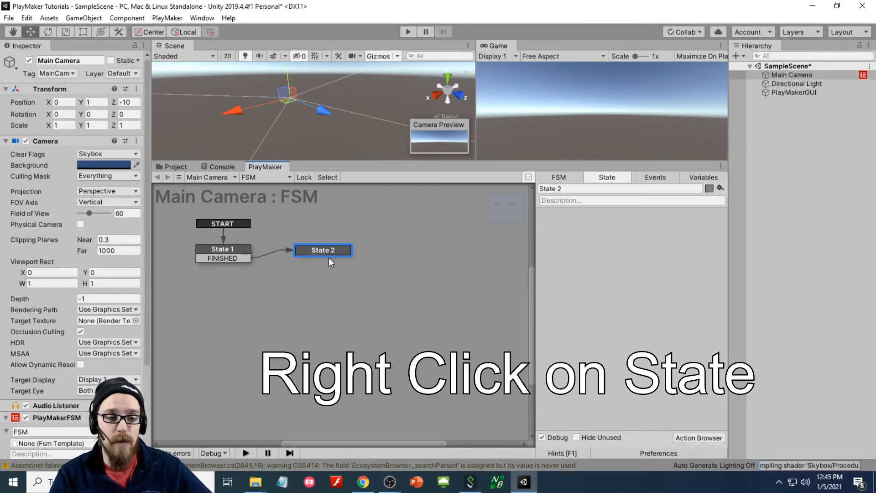
- Set State 2's colour to Red
right_click(318, 252)
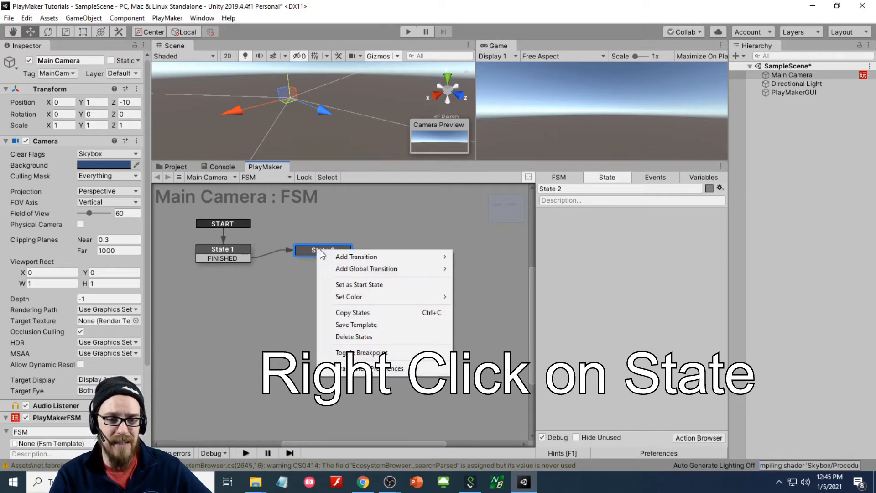
mouse_move(351, 294)
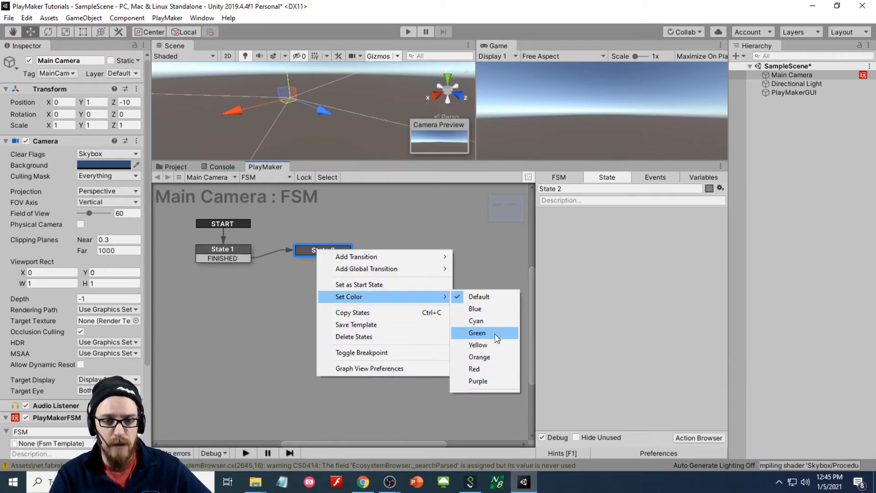
left_click(491, 368)
- Set State 1's colour to Cyan, then deselect it
right_click(215, 251)
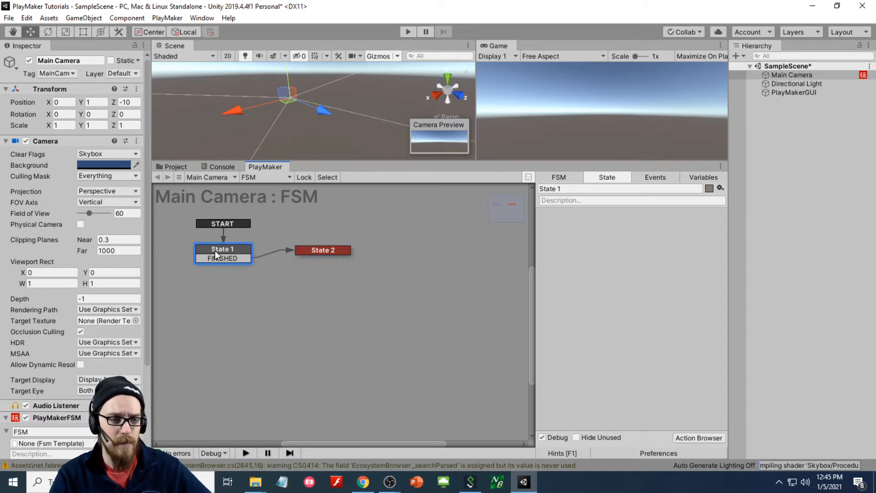
mouse_move(301, 295)
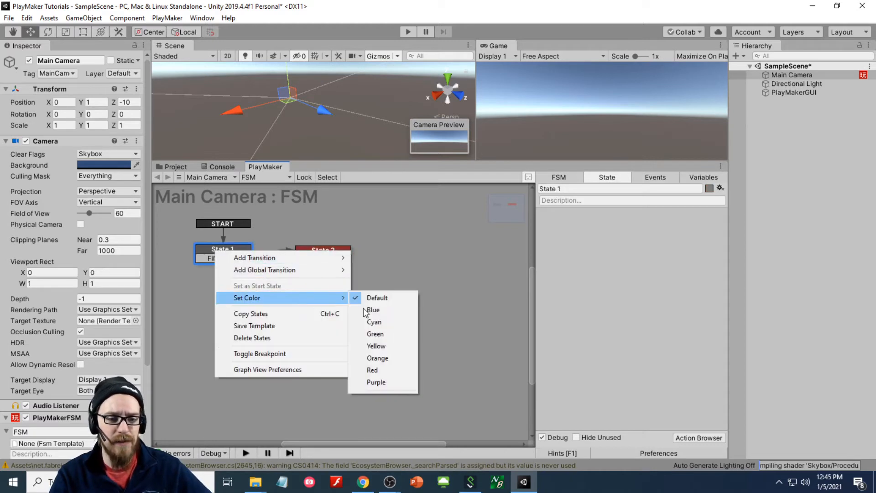
left_click(386, 324)
left_click(259, 294)
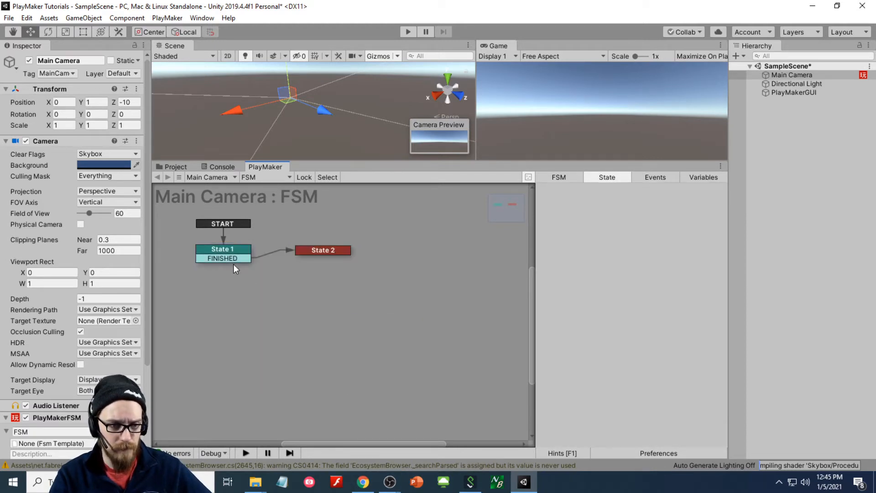
- Reopen the graph view preferences, then view State 2's details and reselect State 1
left_click(681, 451)
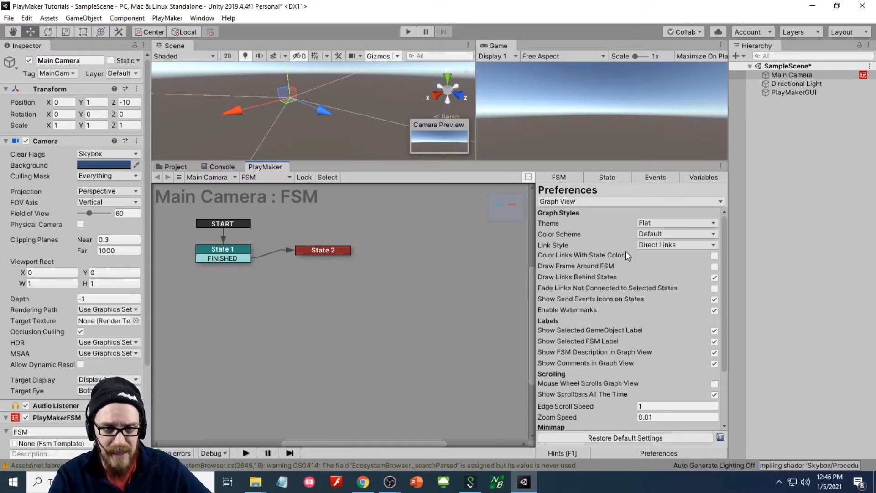
left_click(329, 251)
left_click(237, 256)
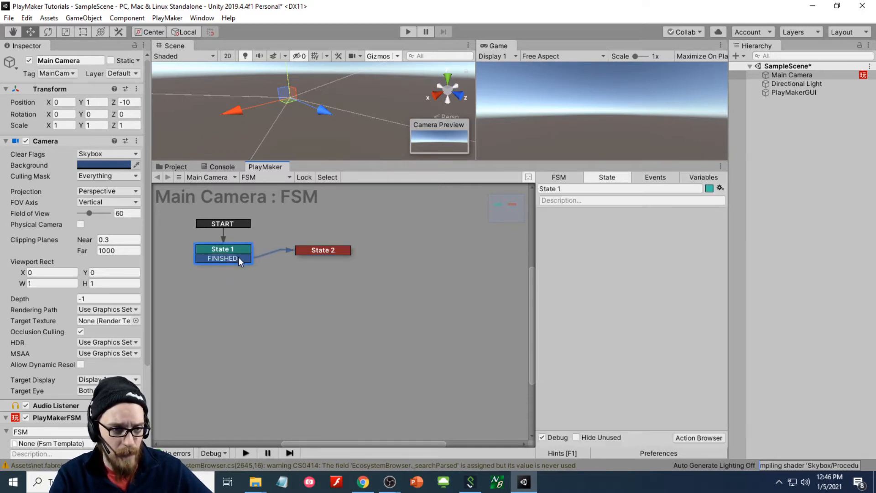
- Make State 1's FINISHED transition red
right_click(238, 257)
mouse_move(301, 332)
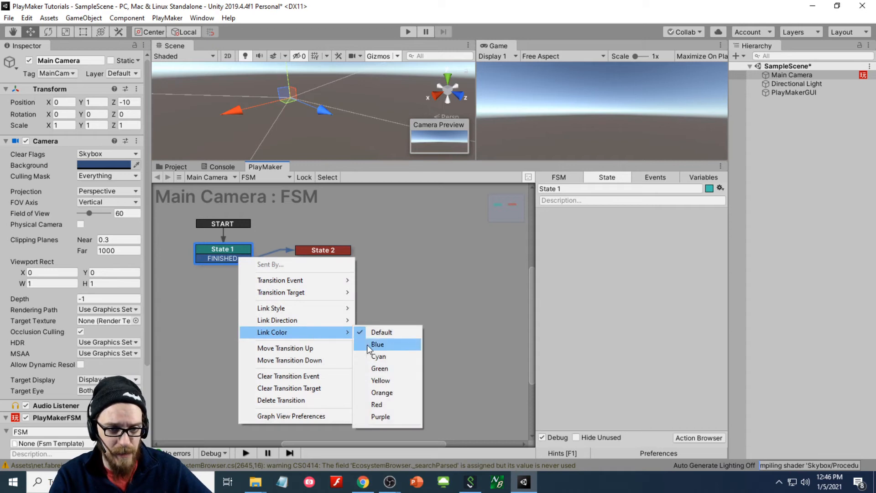
left_click(386, 404)
left_click(356, 371)
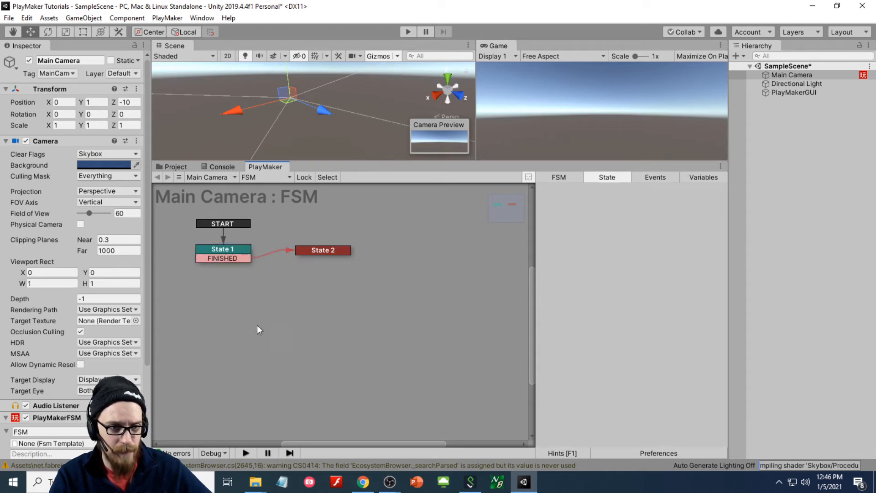
- Add a DISABLE transition to State 1
left_click(221, 251)
right_click(219, 250)
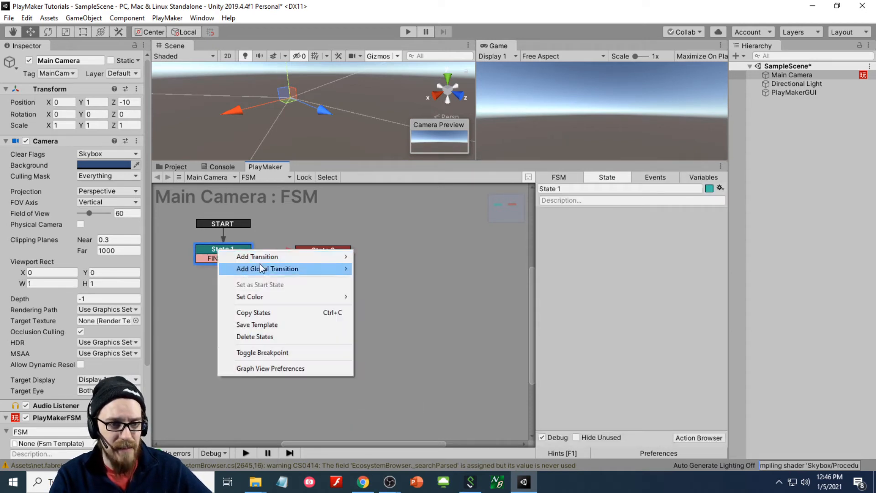
mouse_move(319, 252)
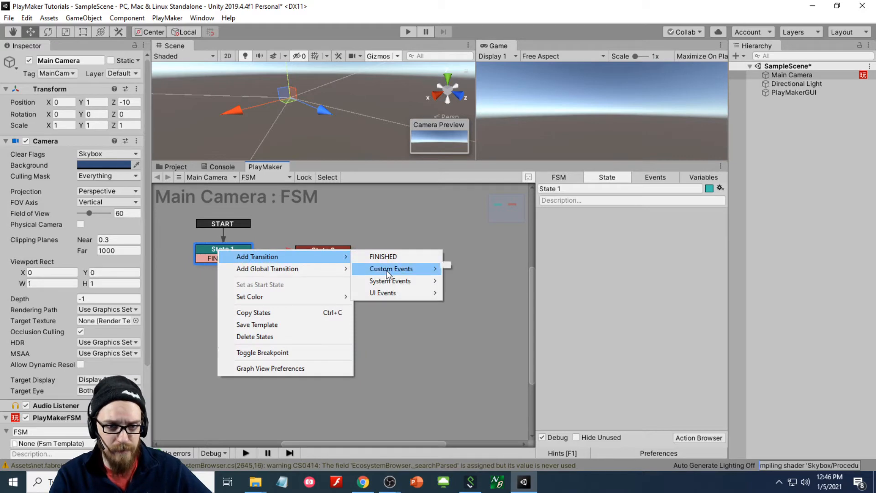
mouse_move(392, 280)
left_click(471, 280)
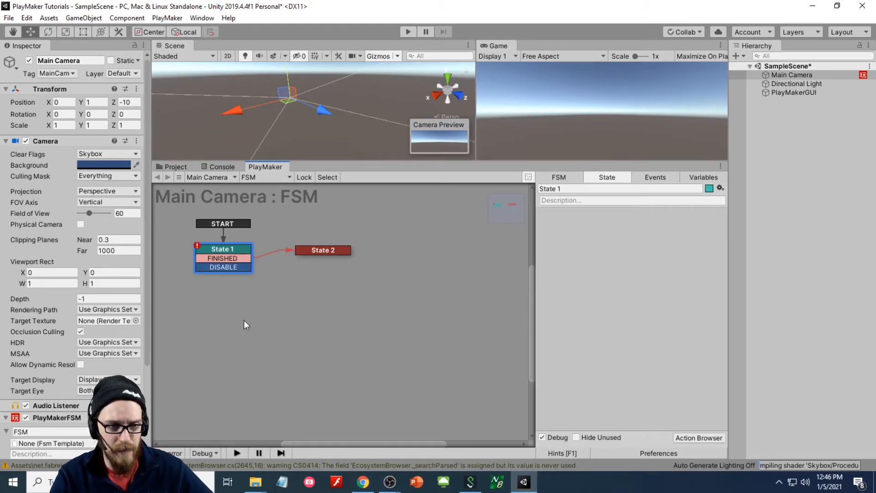
- Set the DISABLE transition's link colour to Purple, then reselect State 1
right_click(231, 267)
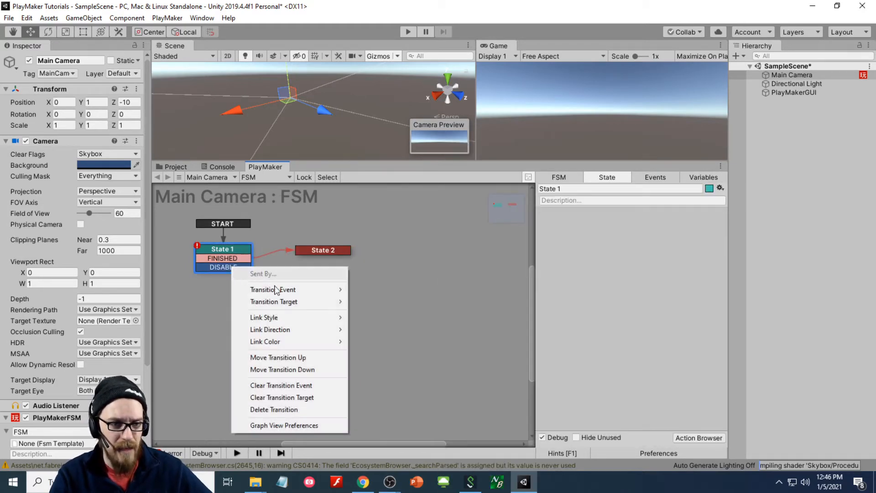
mouse_move(279, 342)
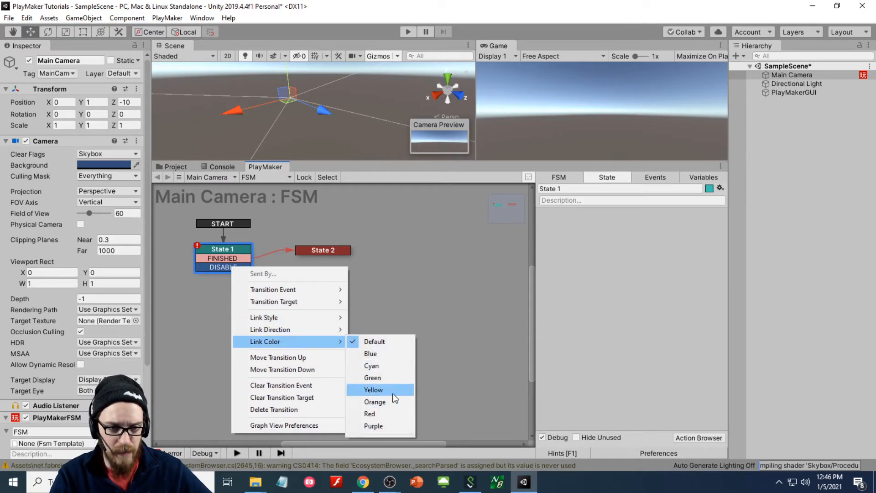
left_click(388, 426)
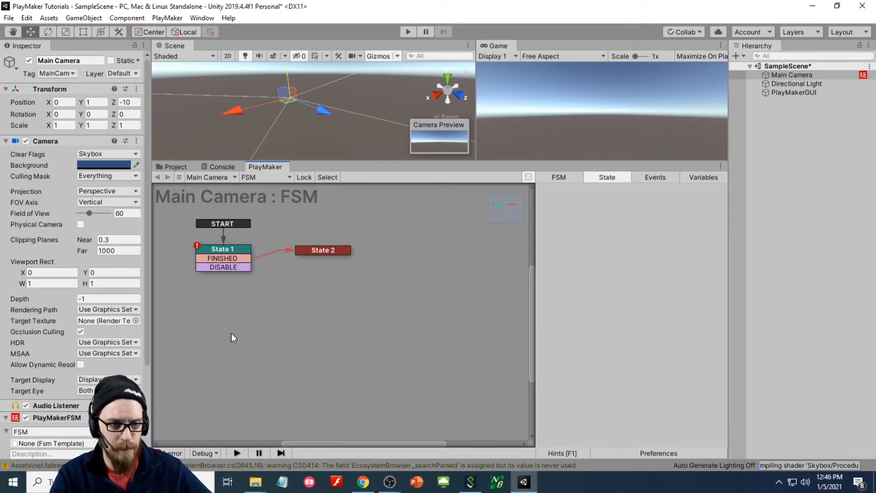
left_click(237, 267)
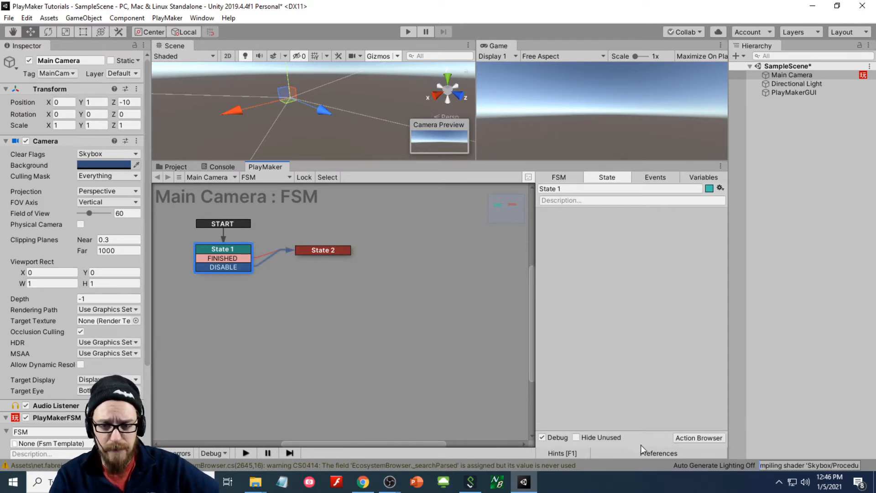
- Enable Fade Links Not Connected to Selected States in the graph preferences
left_click(649, 453)
left_click(296, 302)
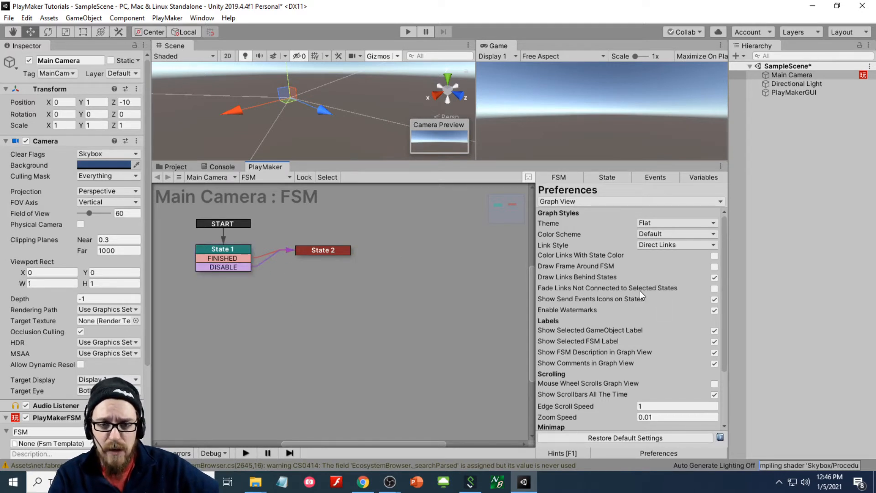
left_click(714, 289)
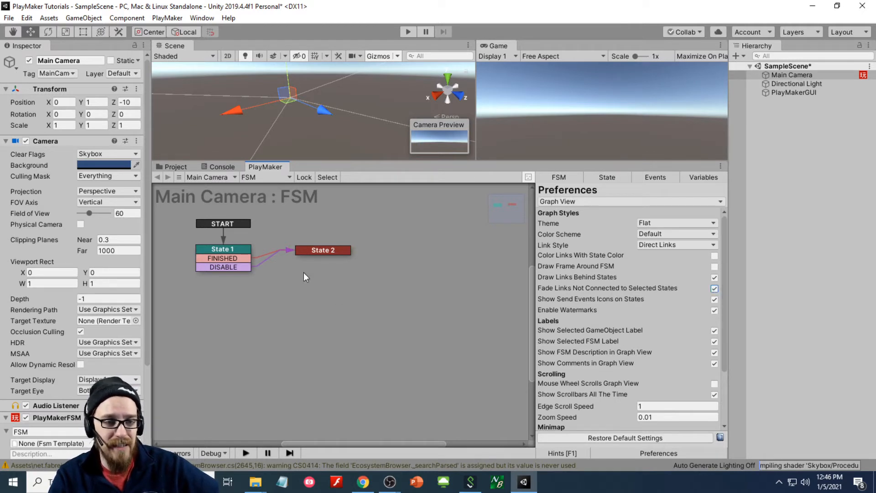
- Drag the DISABLE event onto empty canvas to create State 3, then view FSM settings
left_click_drag(244, 269, 300, 312)
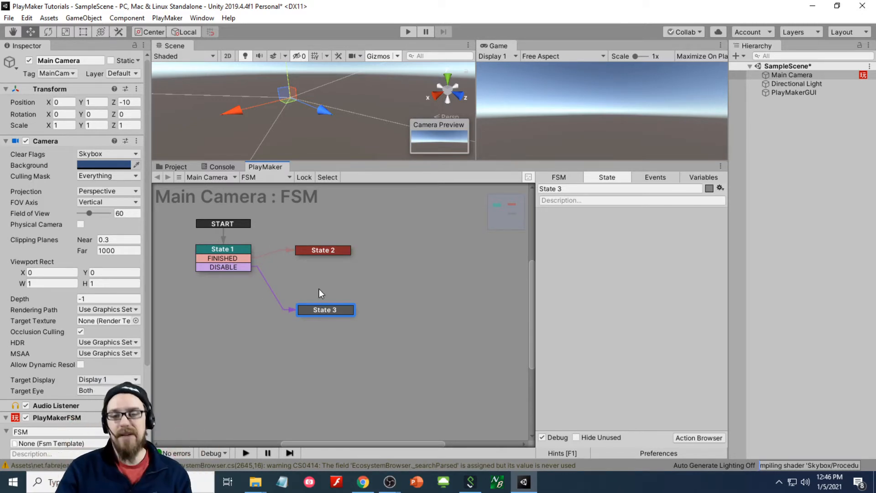
left_click(608, 453)
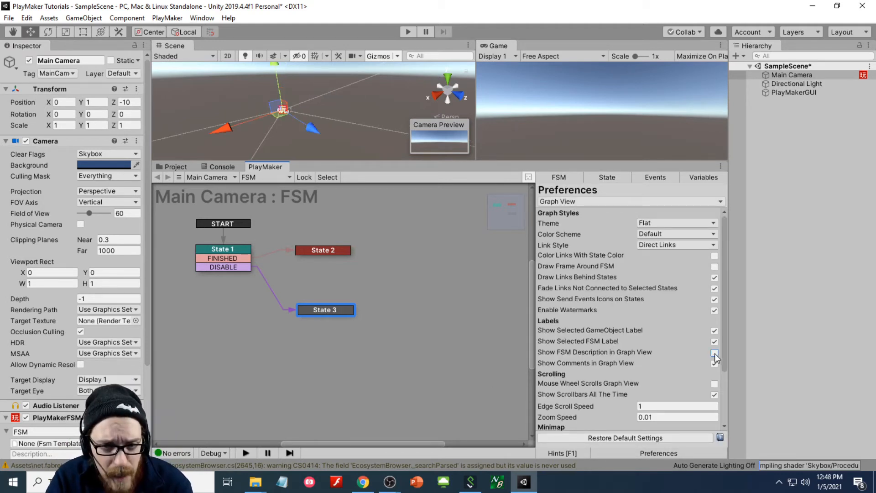
left_click(714, 353)
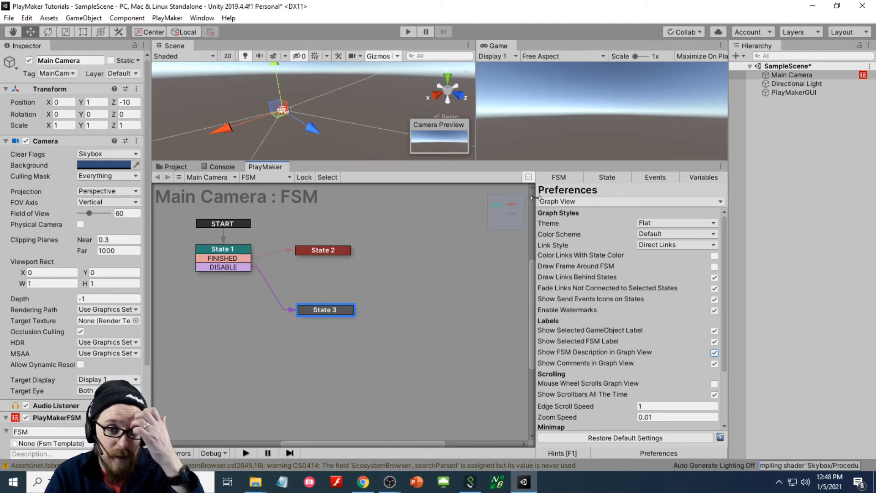
left_click(559, 177)
- Enter 'tHIS IS MY DESCRIPTION' as the FSM description
left_click(574, 215)
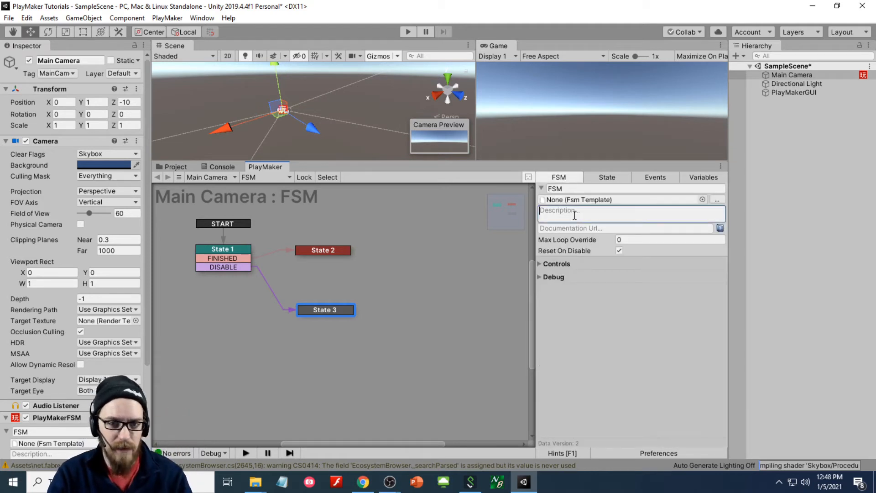
type("T")
key("BackSpace")
type("tHIS IS MY")
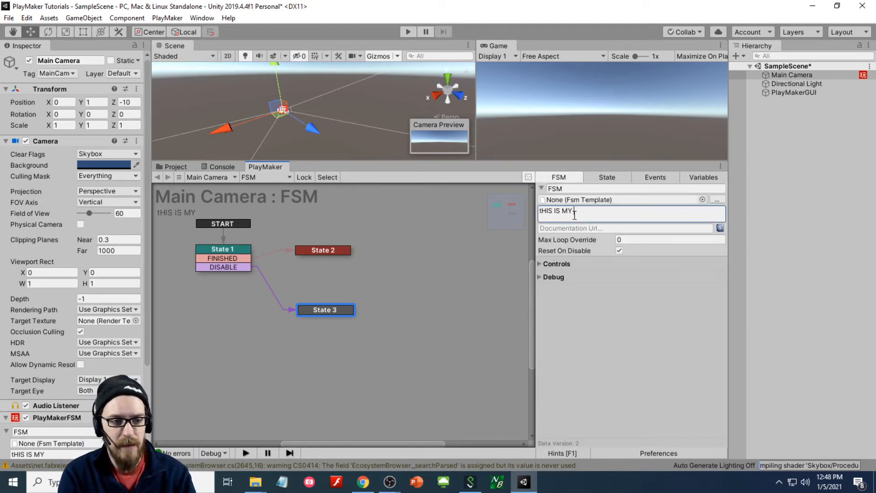
type(" DESCRIPTION")
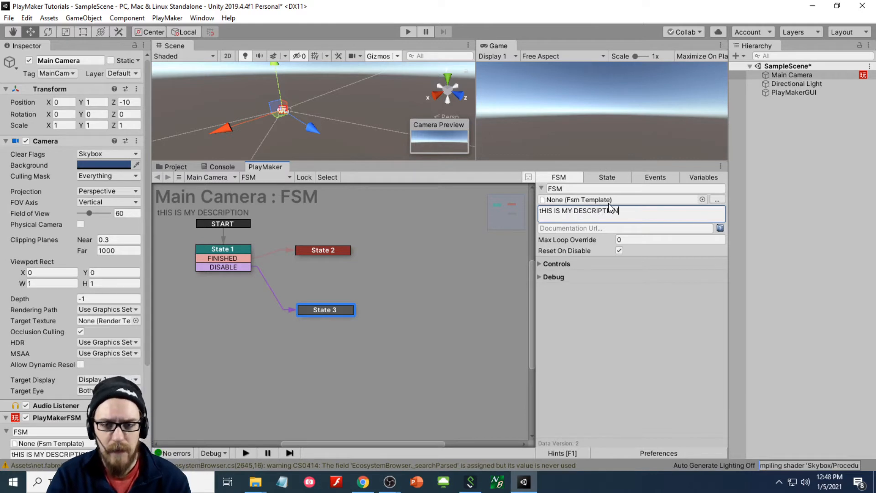
- Toggle Show FSM Description in Graph View off and on, then return to State settings
left_click(682, 457)
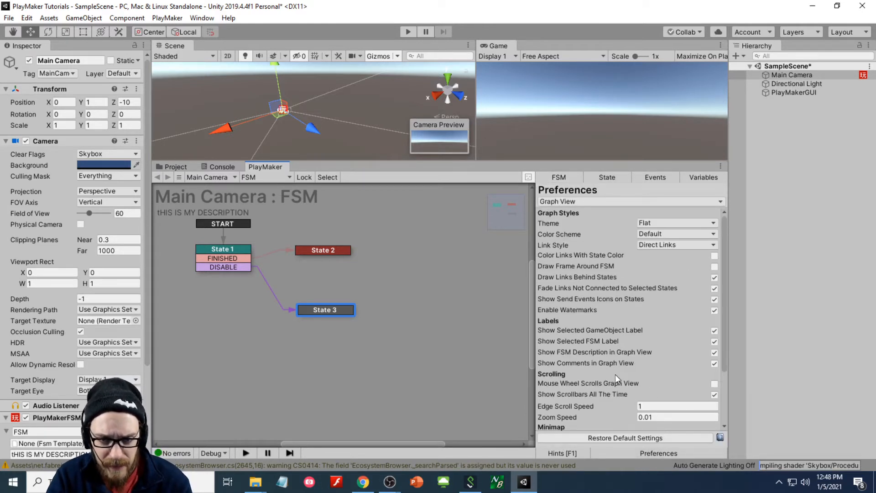
scroll(617, 379, "down", 3)
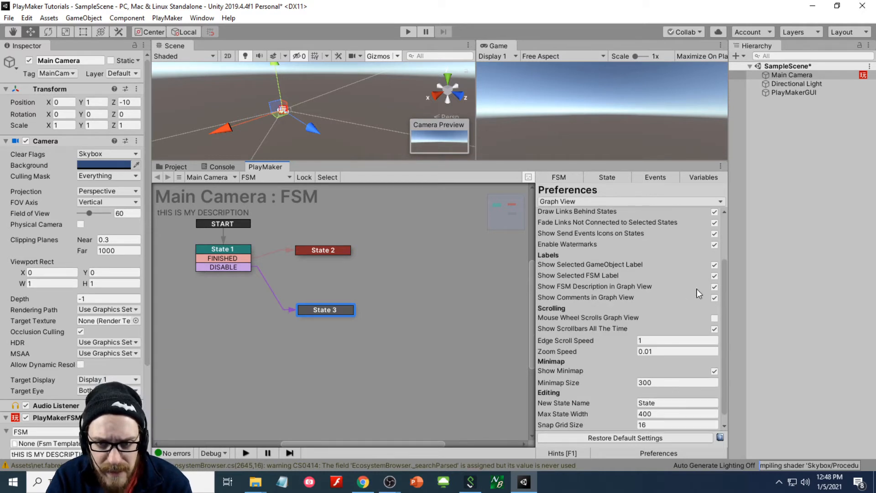
left_click(714, 288)
left_click(714, 288)
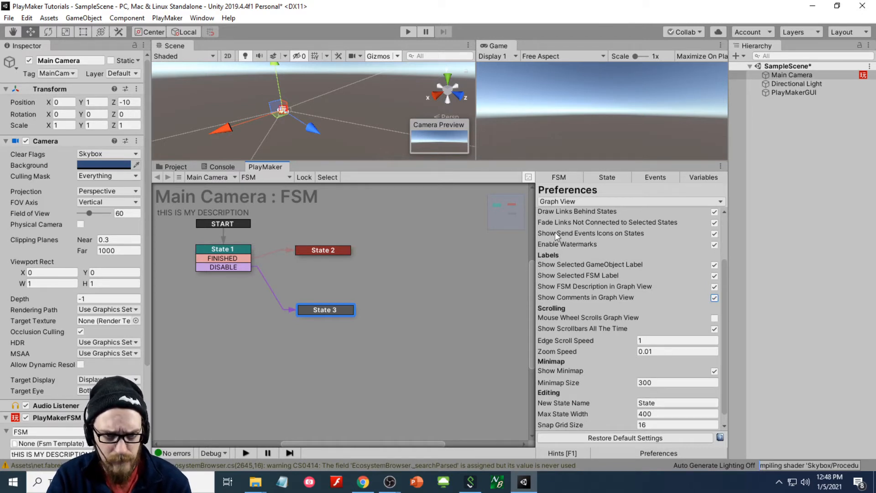
left_click(607, 177)
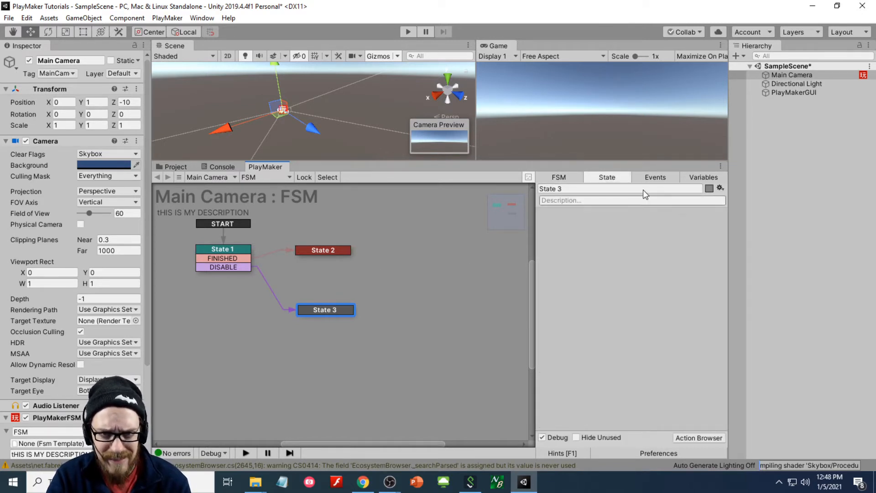
- Give State 2 the description 'DESCRIPTION ON THE STATE'
right_click(327, 252)
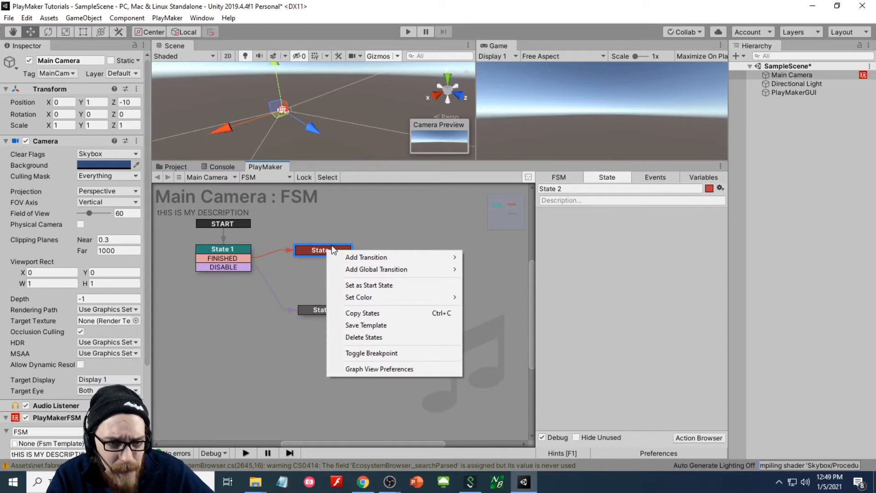
left_click(338, 249)
left_click(574, 201)
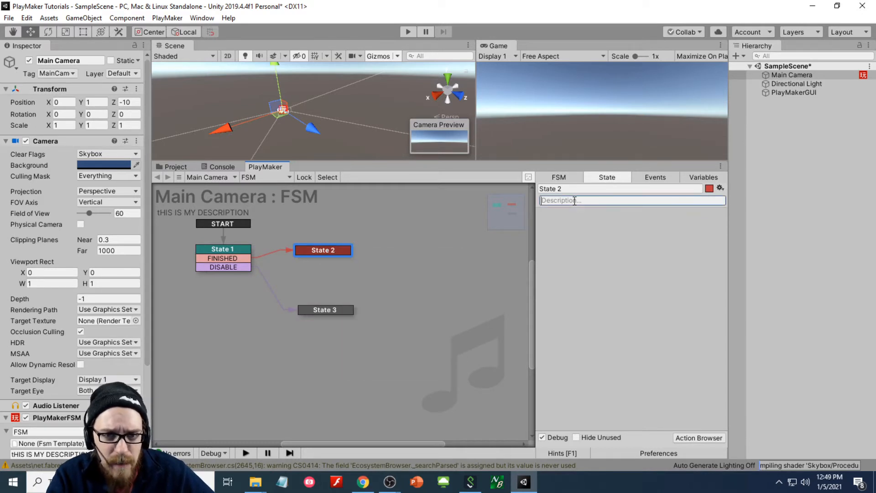
type("DESCRIPTION O")
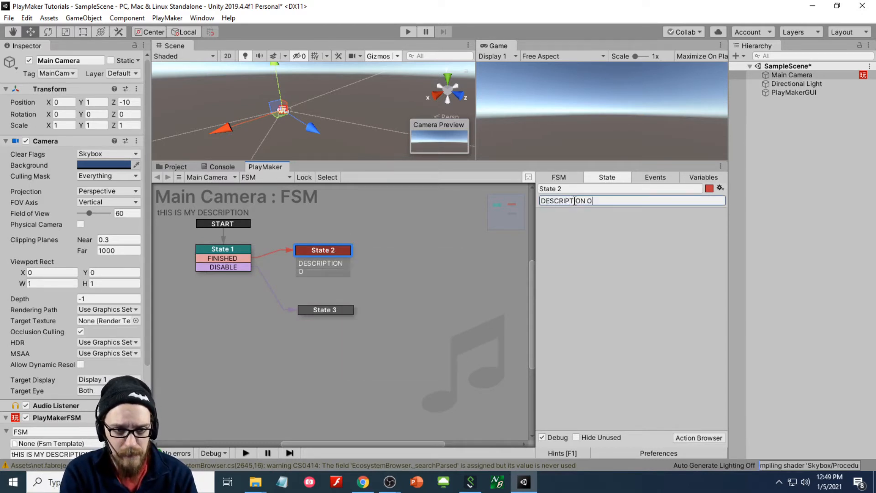
type("N THE STATE")
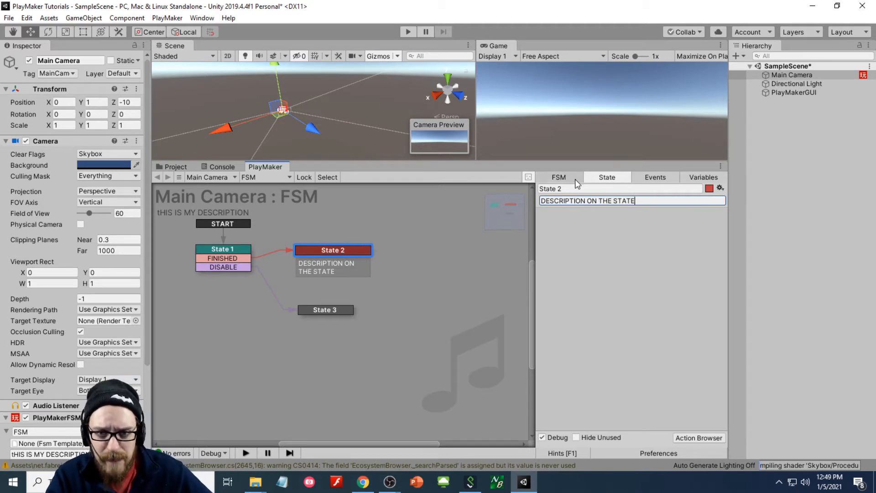
- Toggle Show Comments in Graph View off and on, and set Minimap Size to 100
left_click(703, 177)
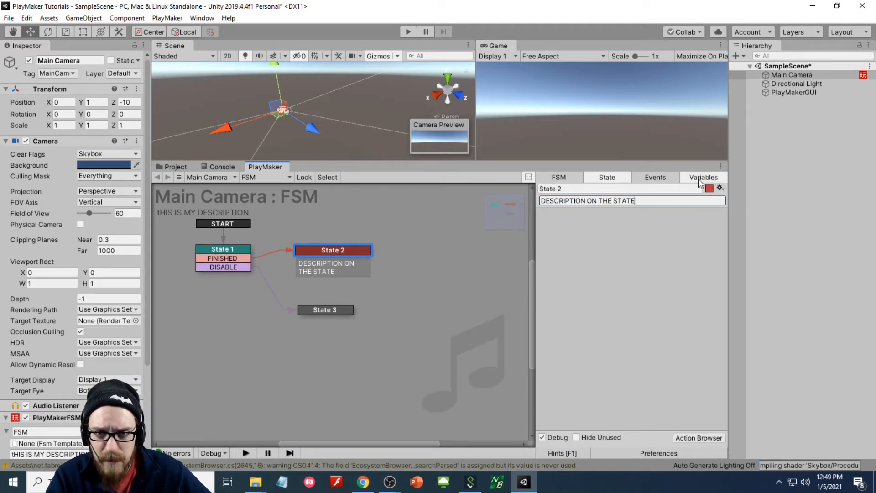
left_click(676, 455)
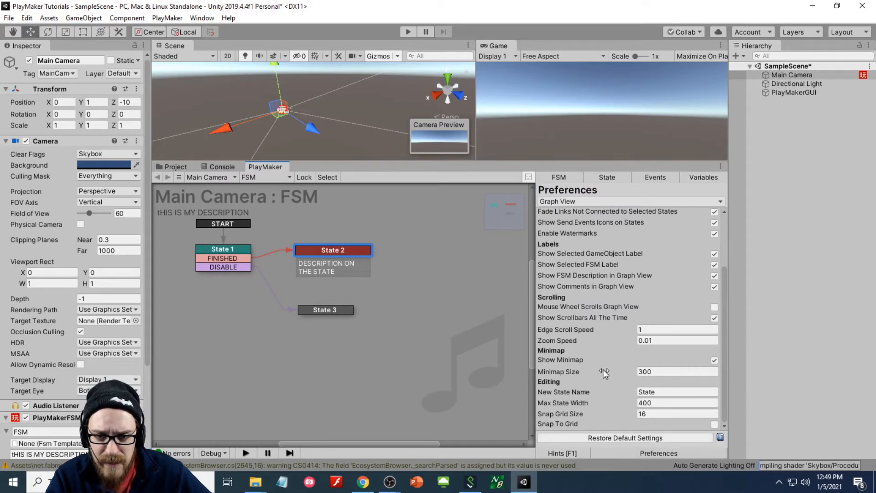
left_click(714, 287)
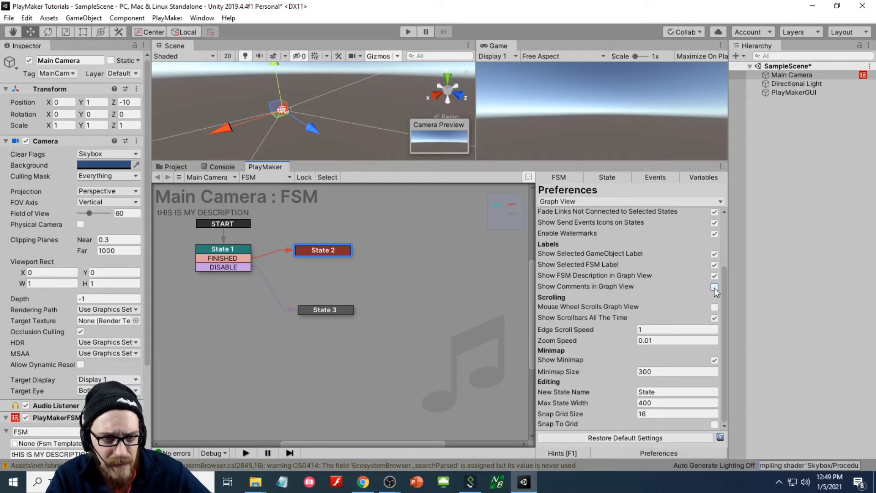
left_click(714, 287)
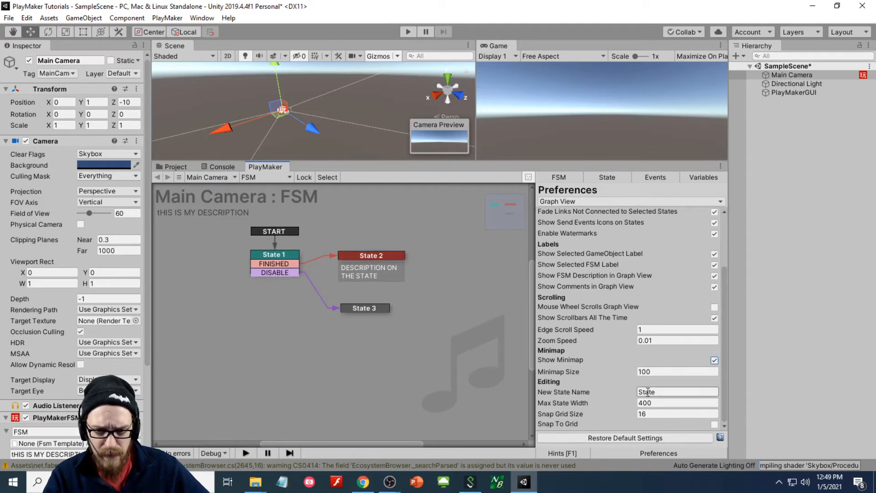
left_click(650, 392)
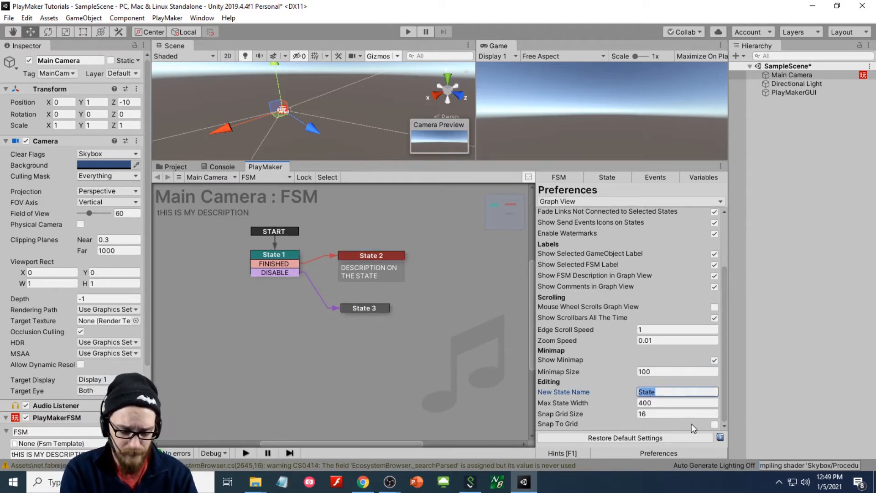
- Set a custom default new-state name and add a new state right of State 3
type("hERO")
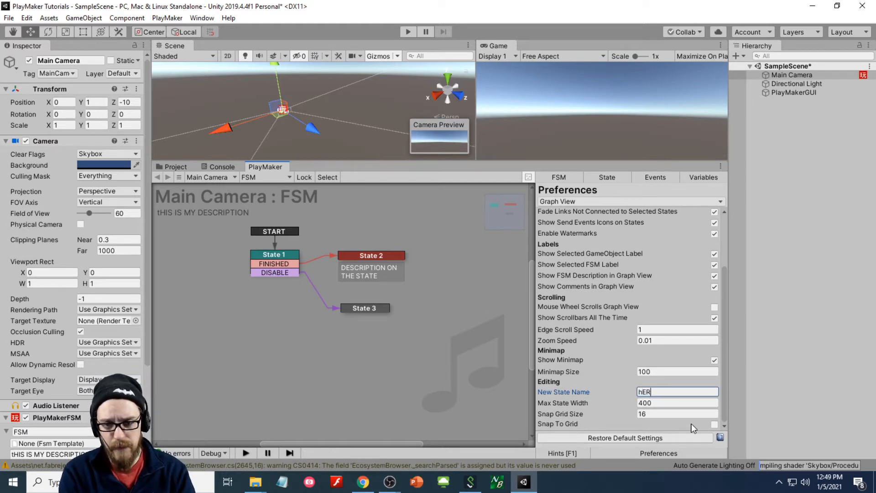
key("BackSpace")
key("BackSpace")
key("BackSpace")
key("BackSpace")
type("Philip's State")
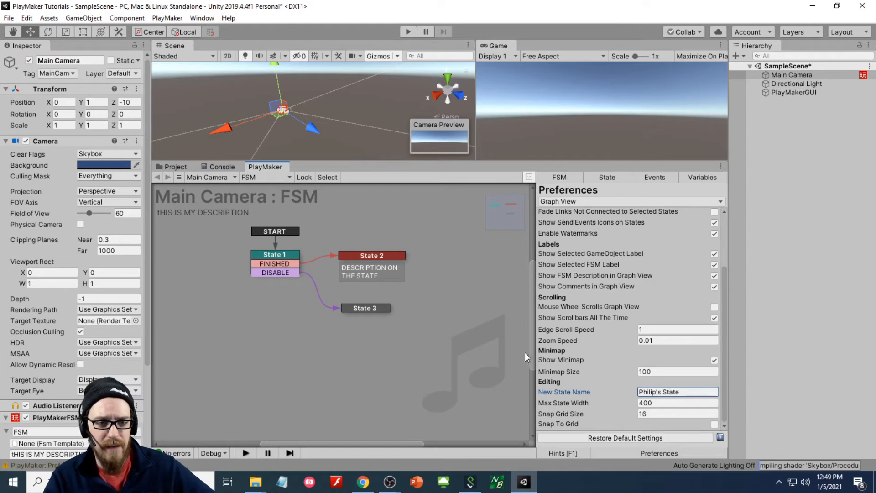
right_click(455, 311)
left_click(470, 319)
left_click_drag(473, 324, 461, 297)
- Rearrange State 1, State 2, State 3 and the new state, then open the preference categories
left_click(377, 264)
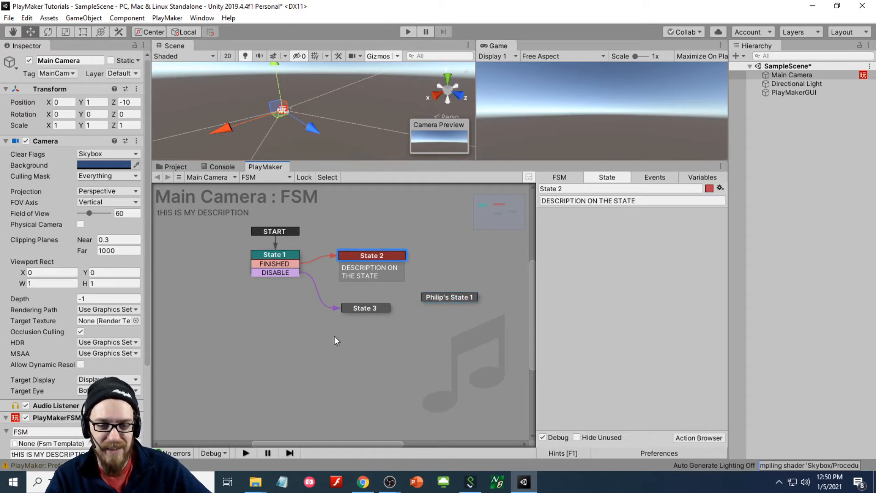
left_click(353, 309)
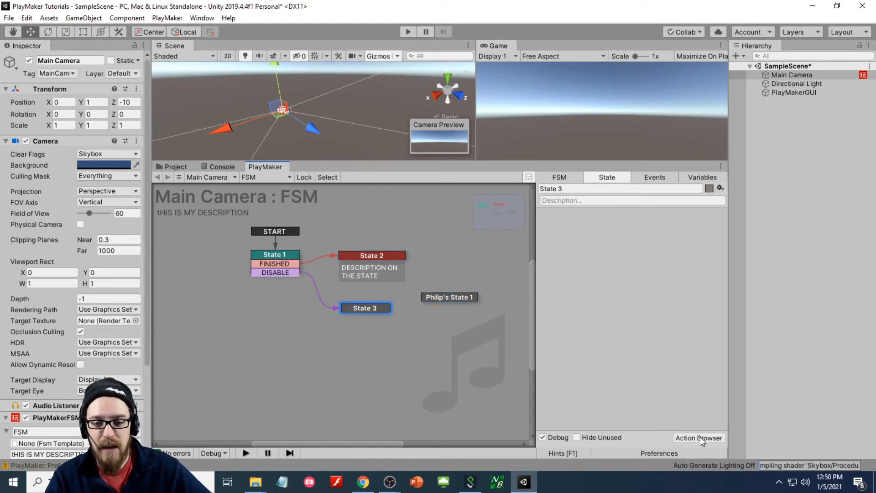
left_click(670, 452)
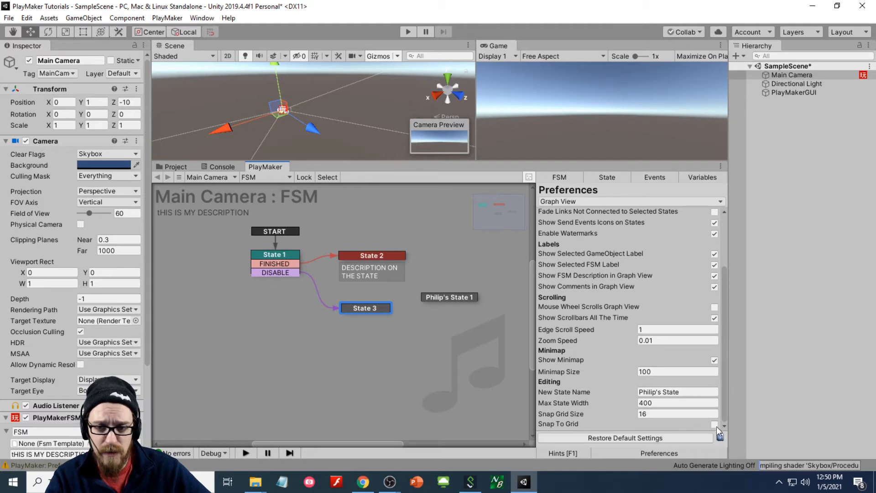
left_click_drag(276, 264, 281, 259)
left_click(364, 254)
left_click_drag(363, 254, 391, 256)
left_click_drag(369, 311, 288, 314)
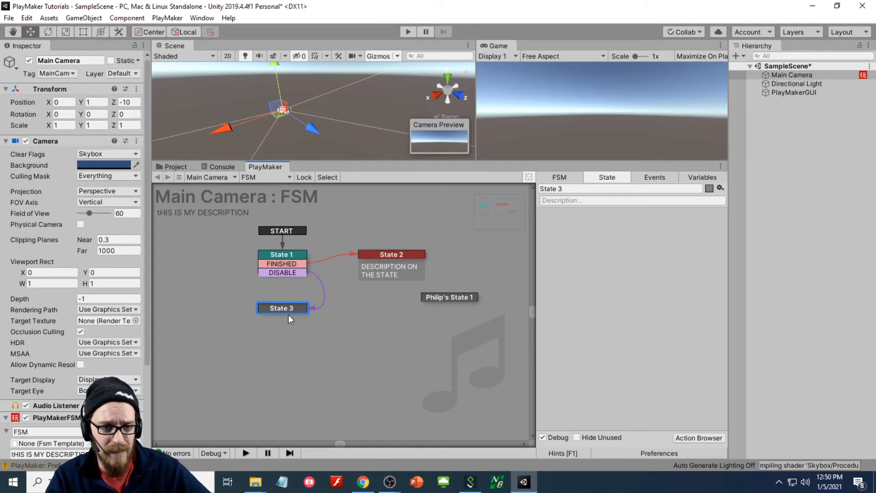
left_click_drag(426, 297, 388, 316)
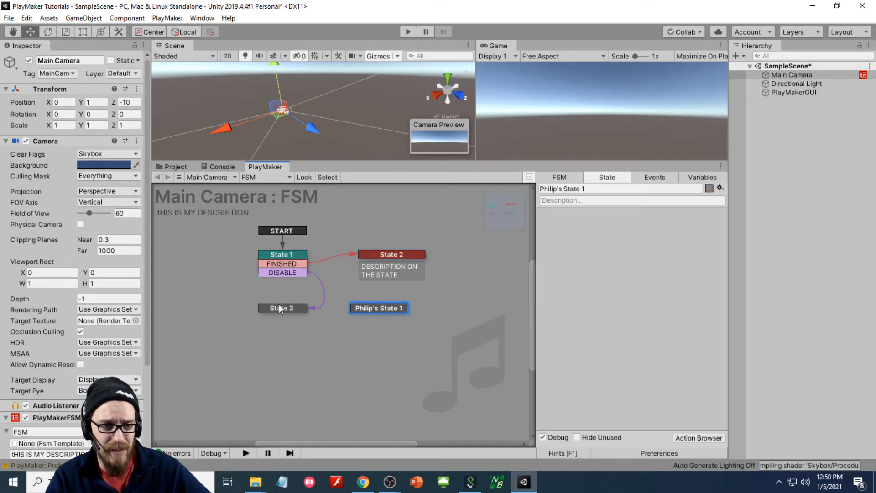
left_click(668, 453)
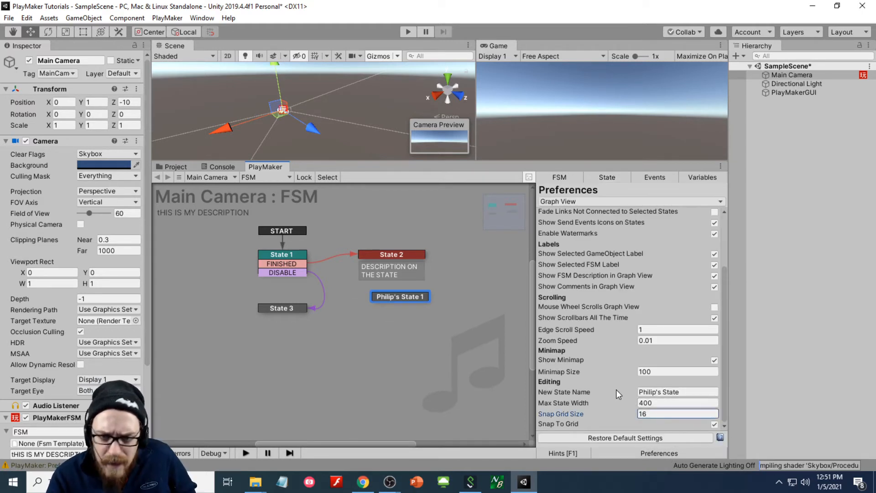
left_click(565, 203)
- View the error-checking preferences, then open the Cube FSM's Variables and its Variable Type list
left_click(588, 239)
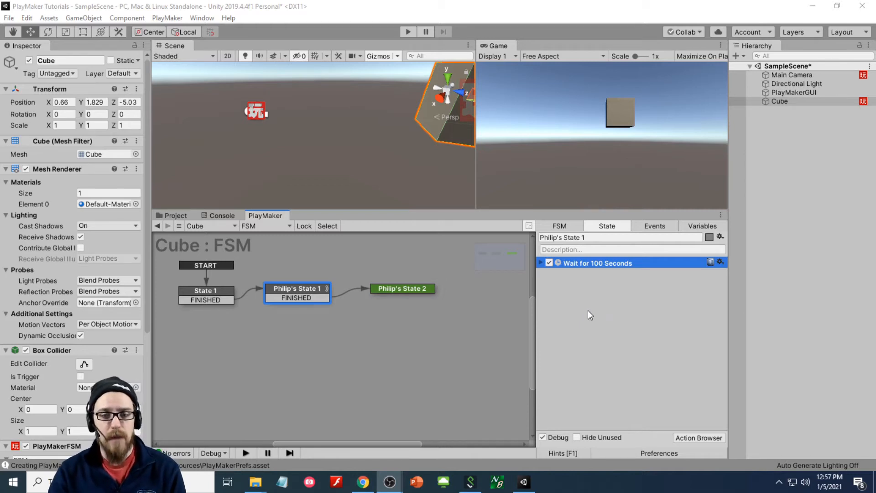
left_click(696, 227)
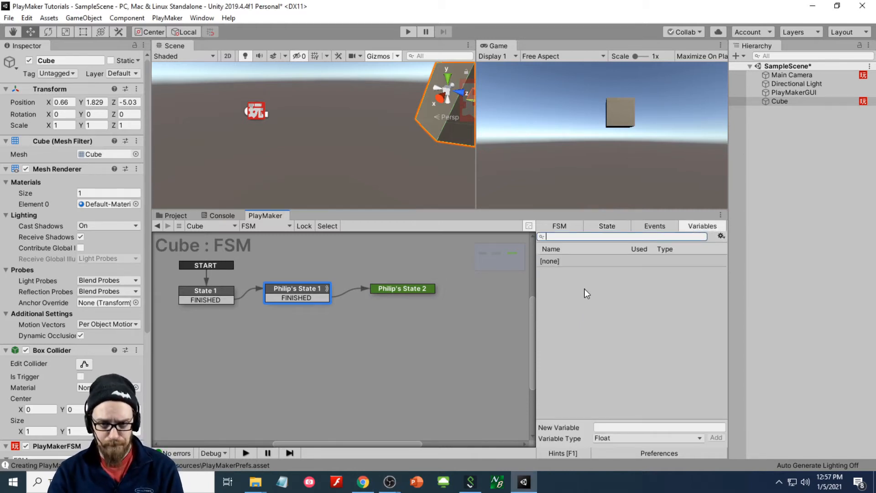
left_click(620, 440)
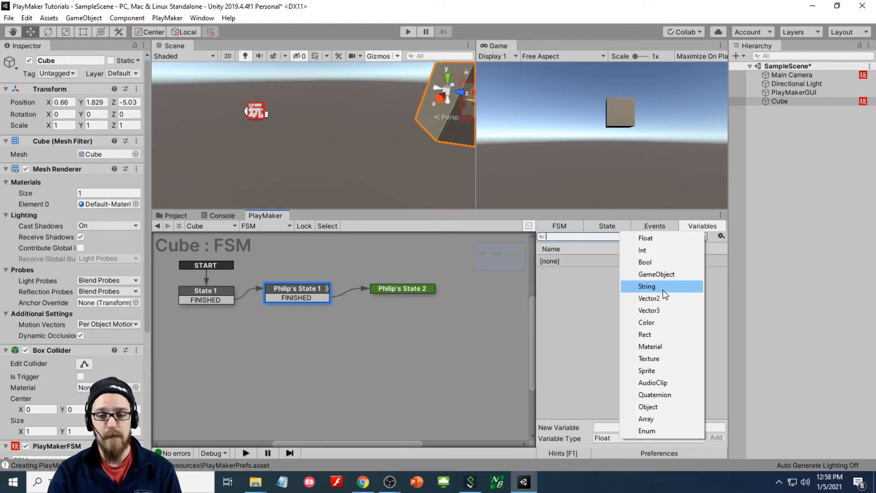
- Add an Int variable named 'integer' to the Cube's FSM, then select Main Camera
left_click(581, 341)
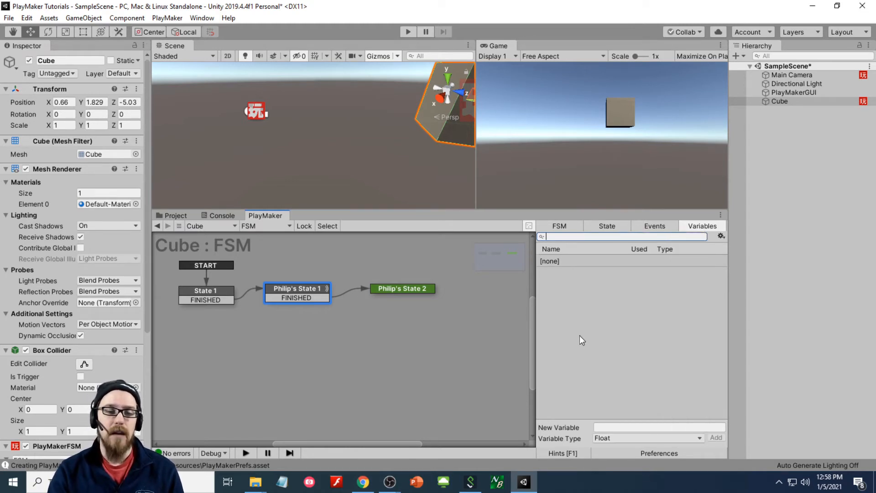
left_click(620, 439)
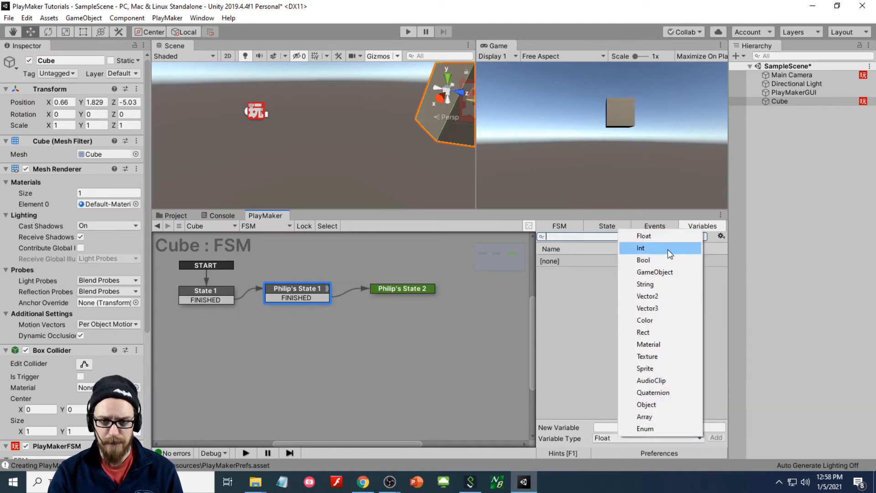
left_click(668, 249)
left_click(633, 427)
type("i")
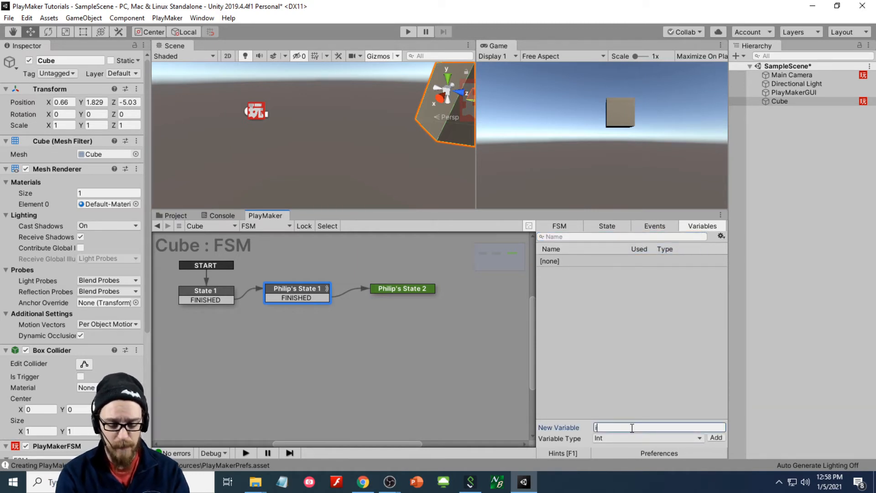
type("nteger")
key("Return")
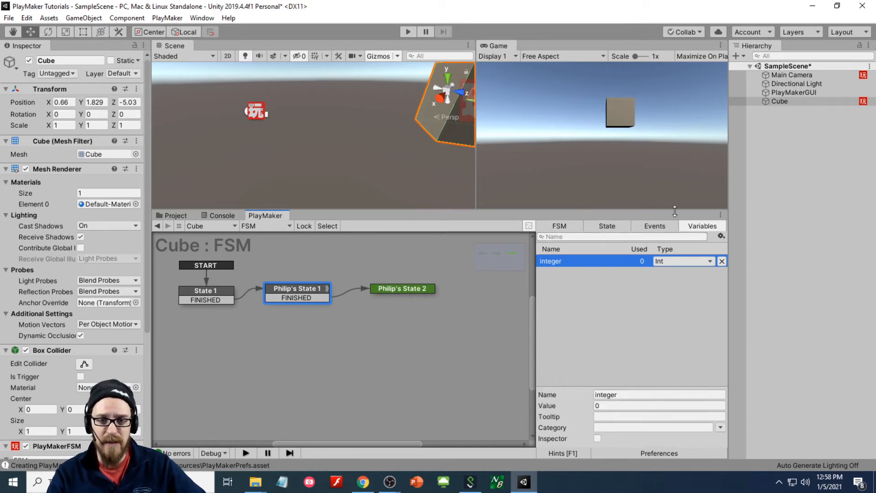
left_click(791, 76)
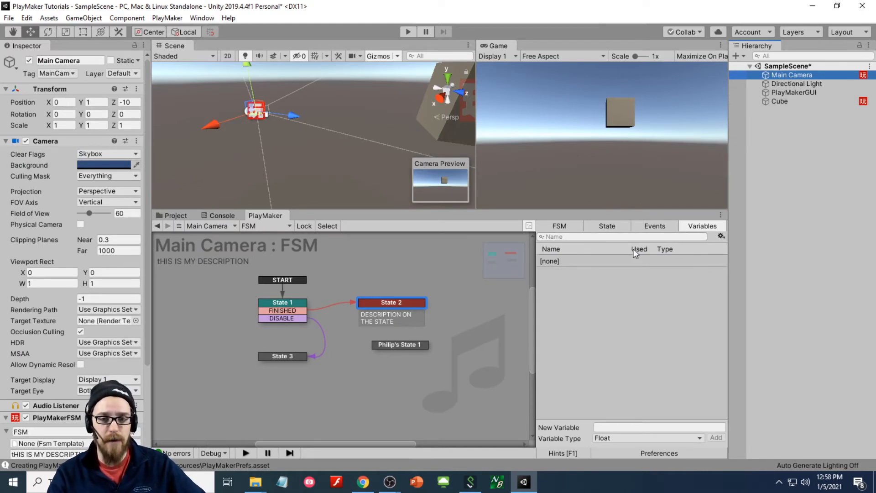
- Add a Get Fsm Int action to State 1, found by searching 'get fsm'
left_click(284, 305)
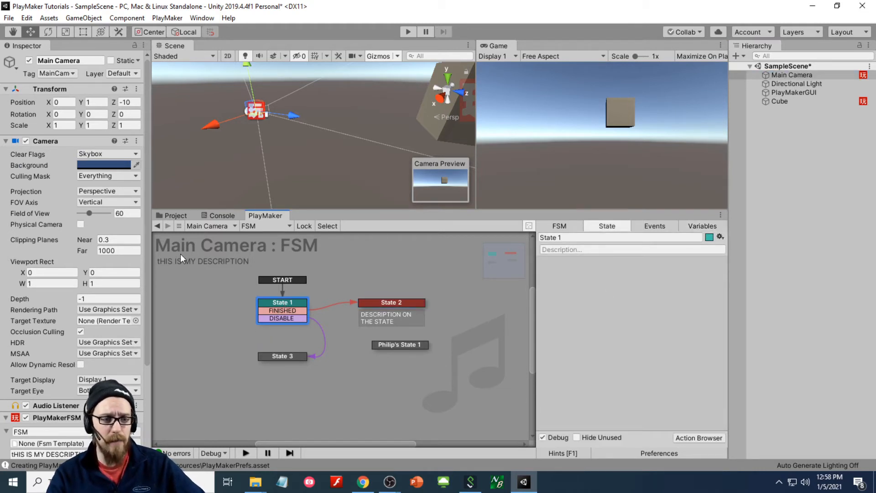
double_click(626, 289)
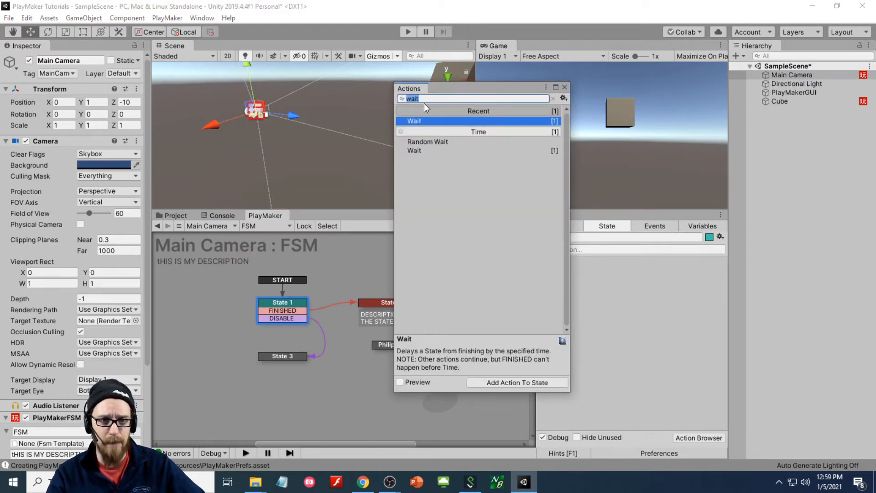
type("get ")
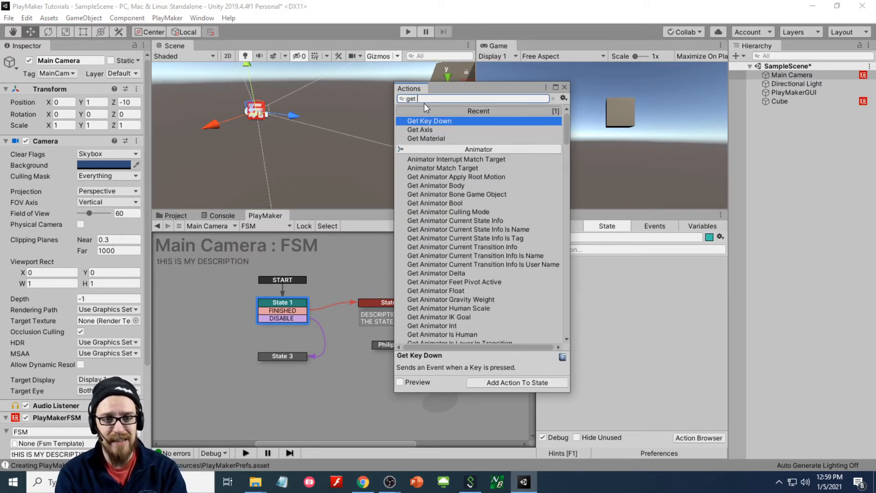
type("fsm")
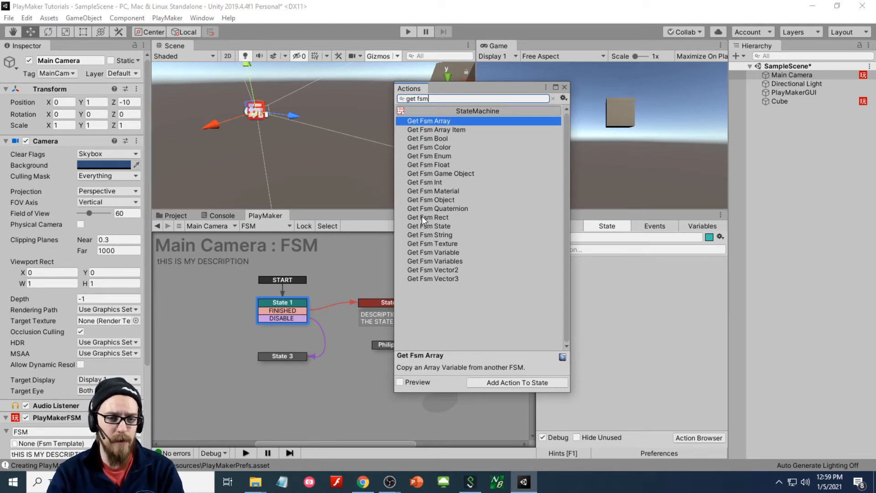
left_click(434, 182)
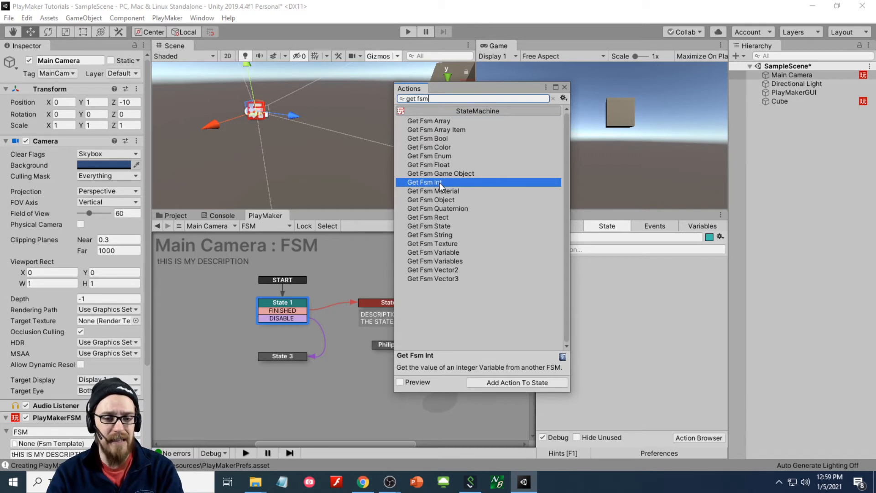
left_click_drag(441, 183, 595, 278)
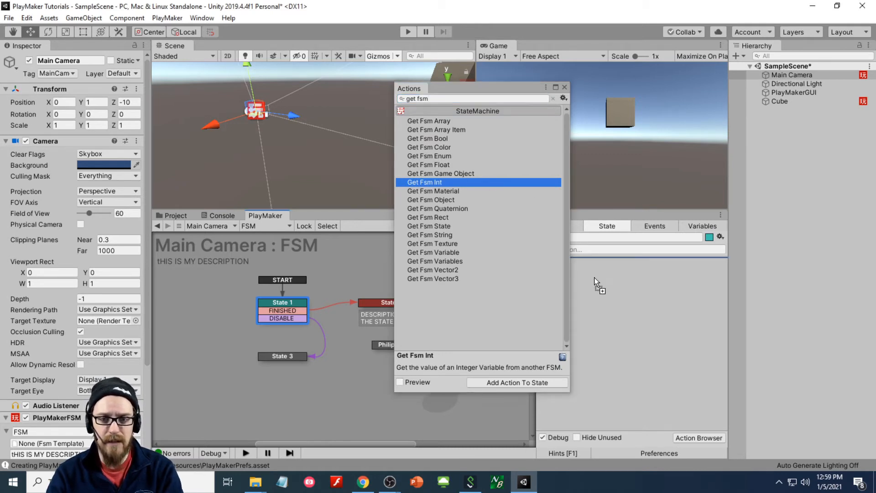
left_click(565, 87)
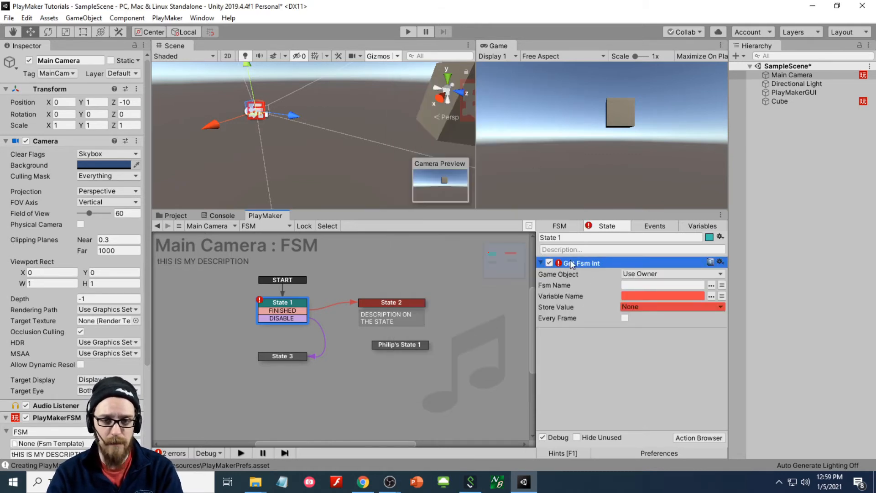
- Set the action's Game Object to Specify Game Object and check its variable options
left_click(632, 274)
left_click(646, 299)
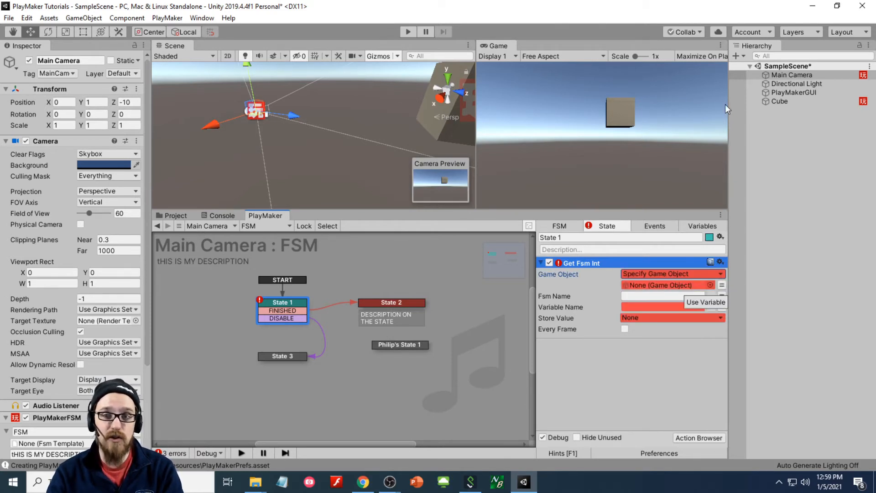
left_click(722, 285)
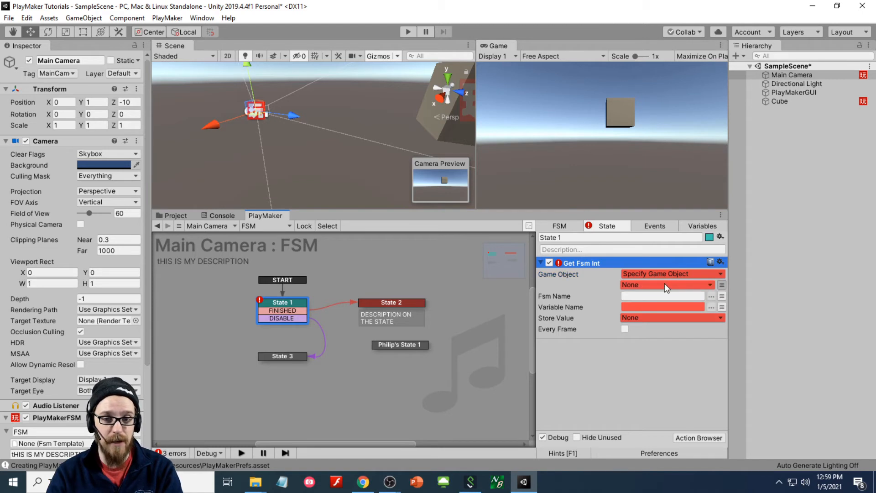
left_click(664, 285)
- Drag the Cube into the Get Fsm Int Game Object field and check its FSM names
left_click(639, 297)
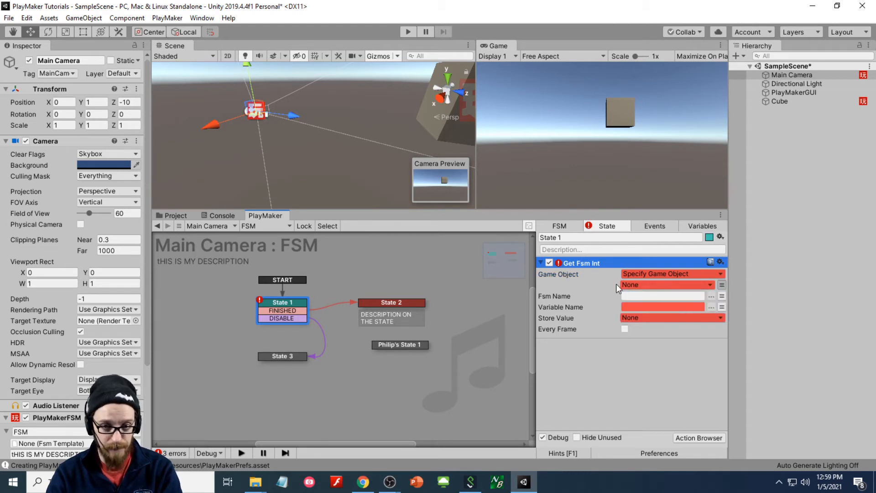
left_click(722, 285)
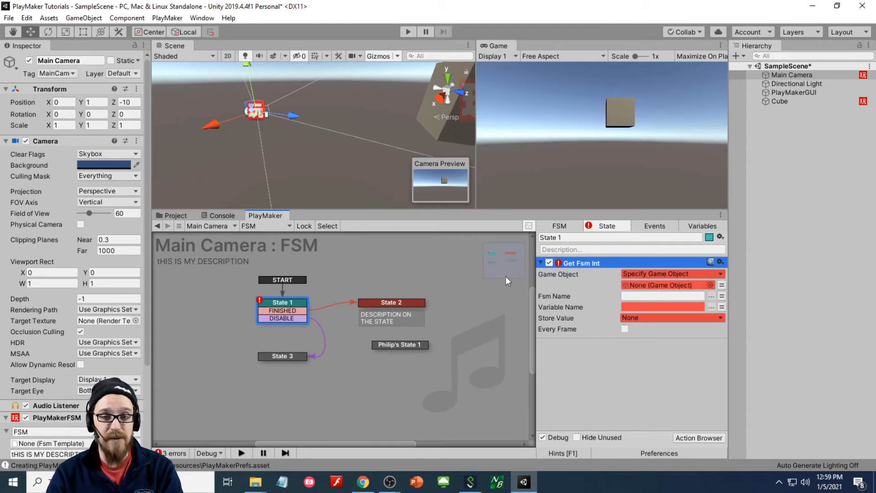
left_click_drag(787, 101, 667, 284)
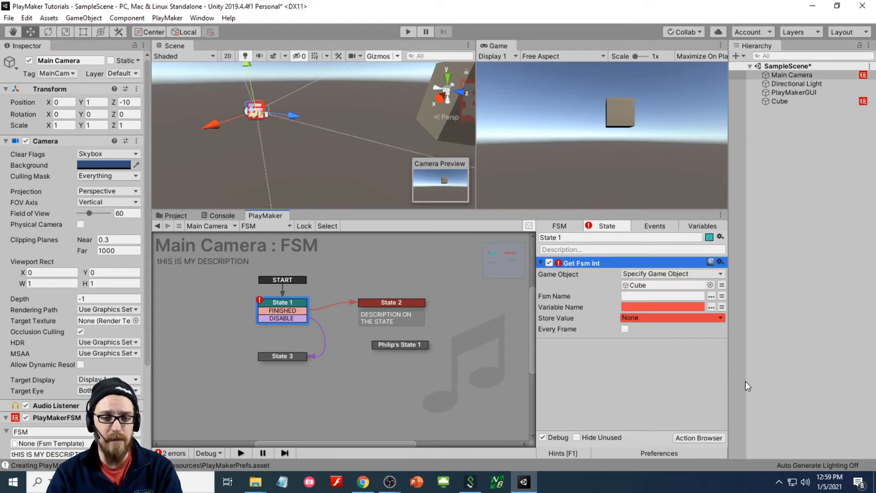
left_click(712, 296)
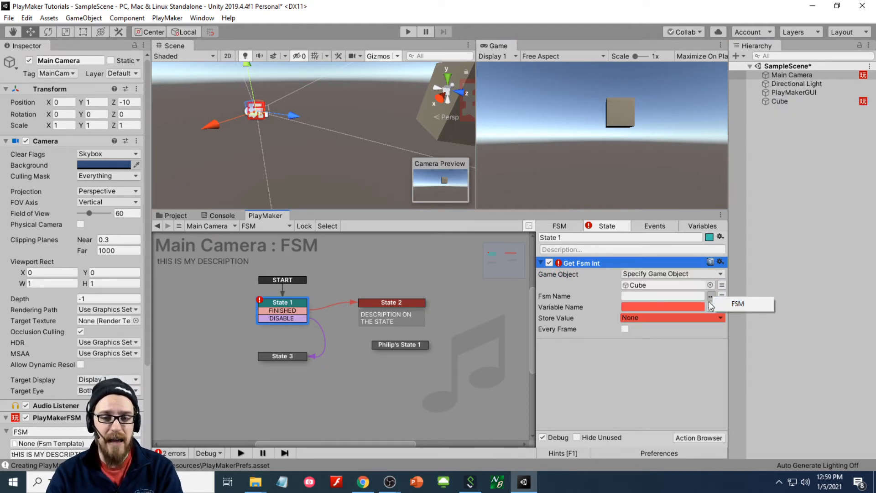
left_click(664, 355)
left_click(712, 296)
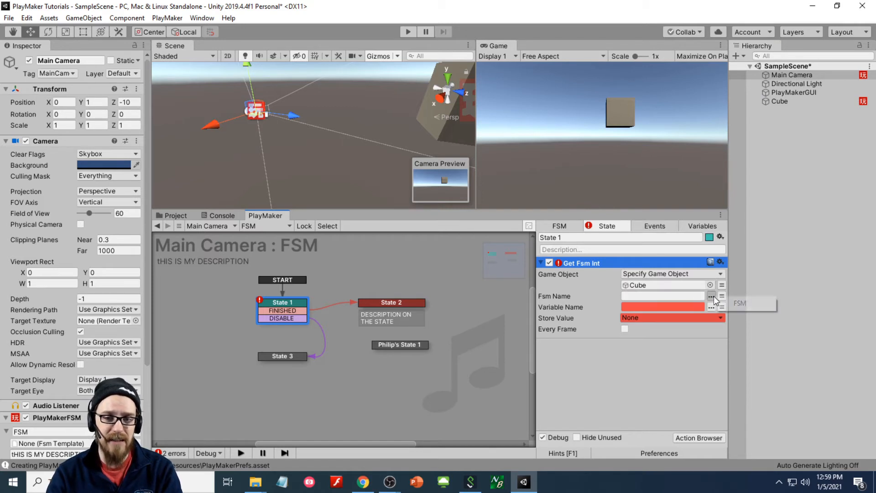
left_click(782, 106)
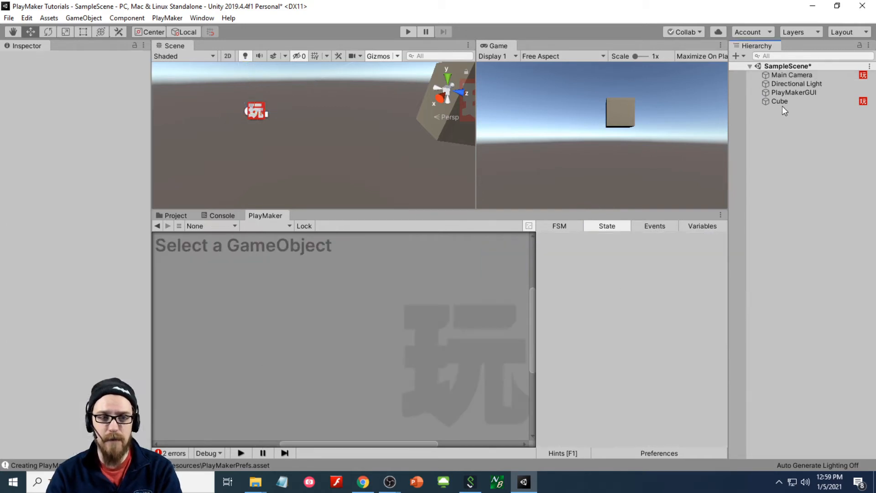
- Rename the Cube's FSM to 'Cube's FSM', then return to Main Camera's FSM
left_click(780, 101)
left_click(559, 226)
left_click(581, 237)
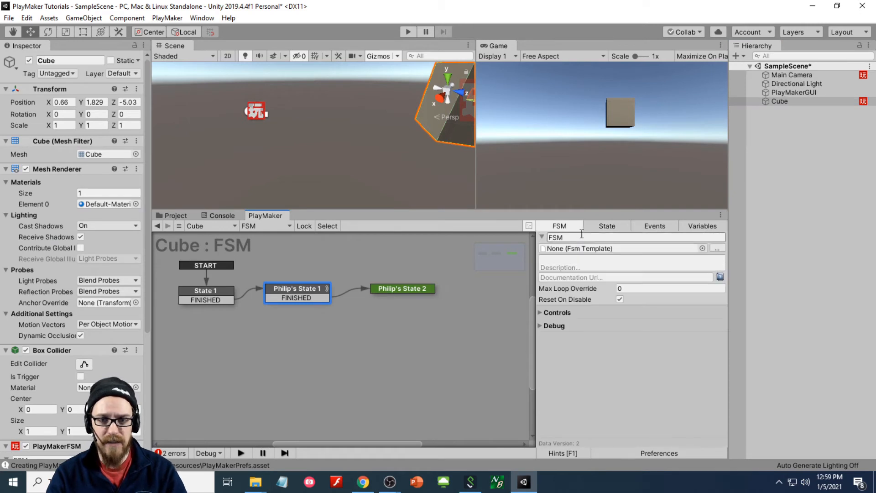
type("Cube's FSM")
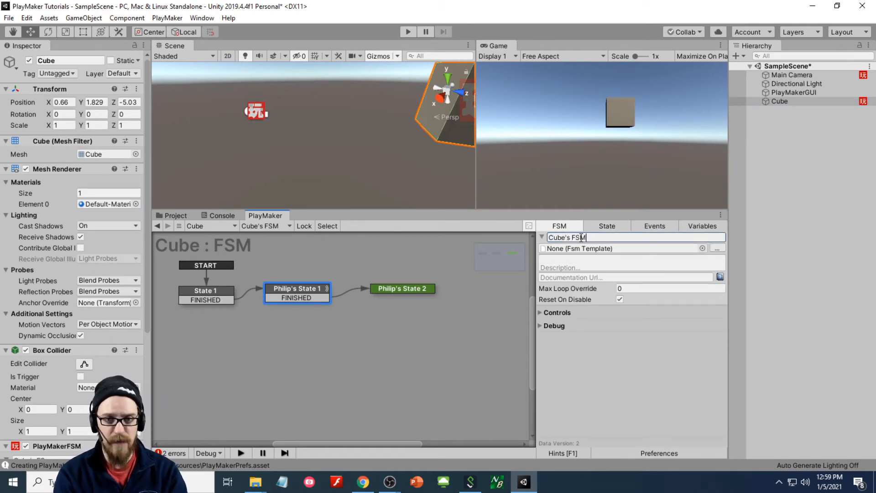
left_click(787, 78)
left_click(365, 292)
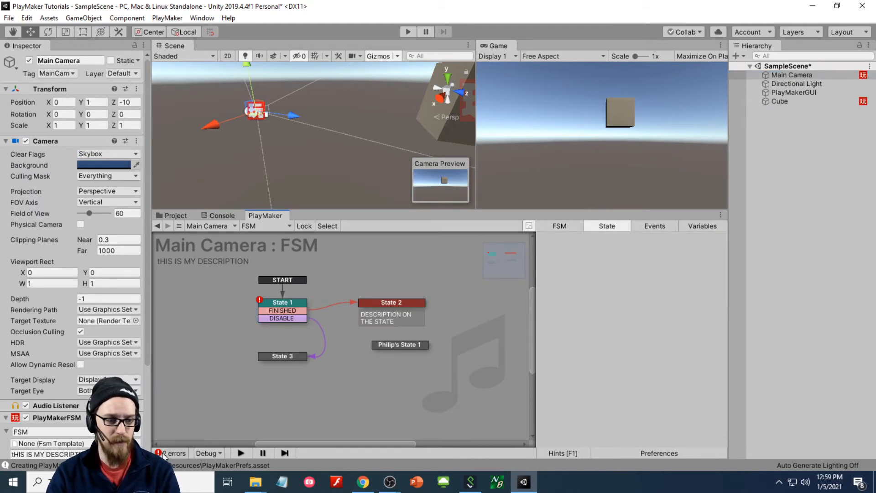
- In State 1's Get Fsm Int, target the Cube's FSM and its 'integer' variable
left_click(304, 319)
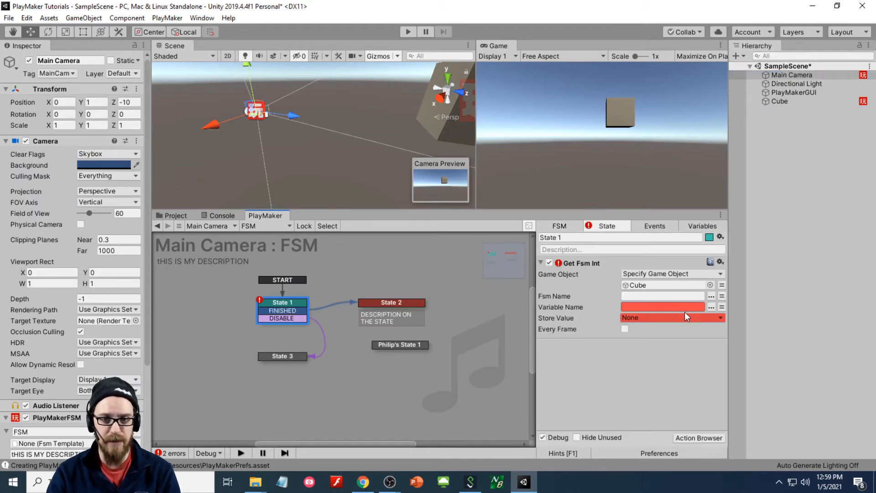
left_click(711, 296)
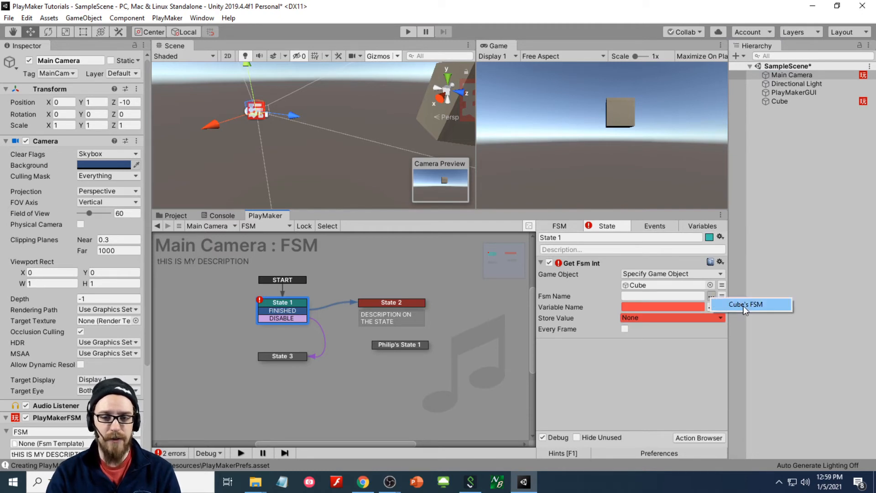
left_click(743, 304)
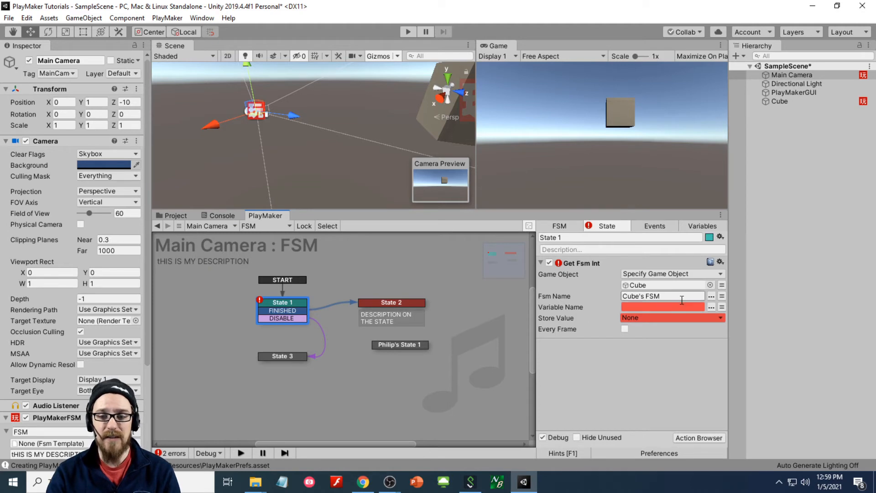
left_click(711, 307)
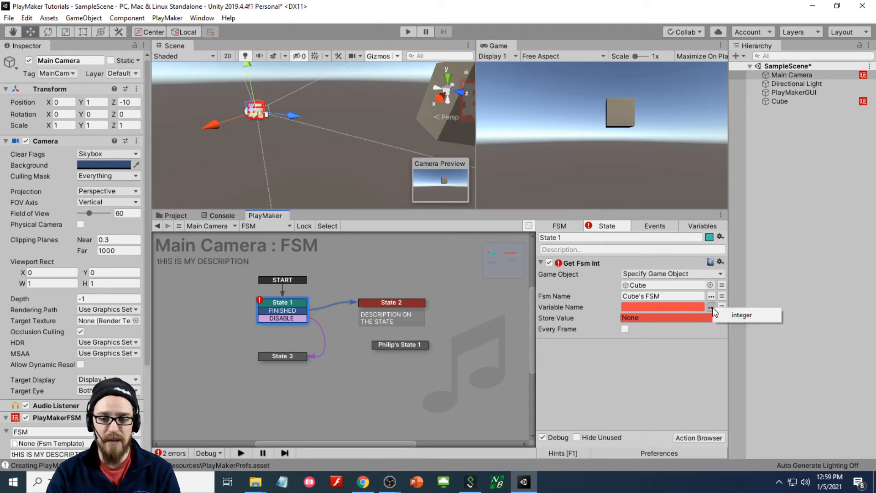
left_click(746, 315)
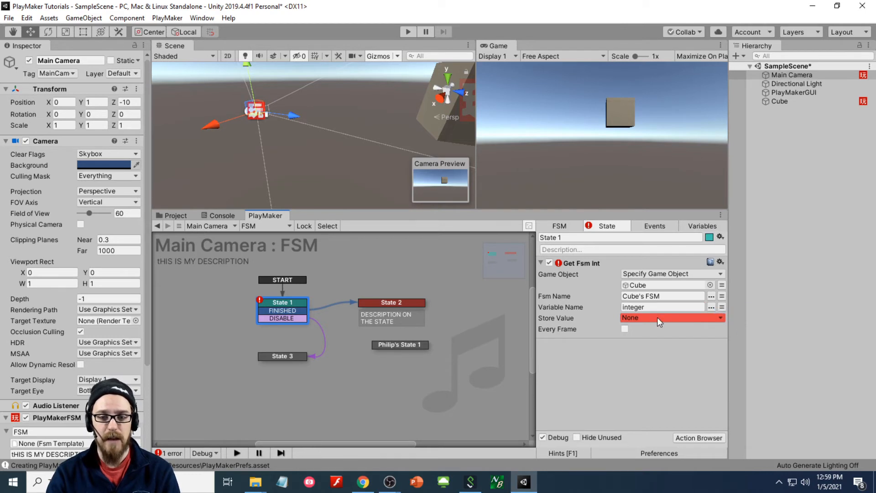
- Store the read value in a newly created Main Camera variable named integer
left_click(657, 317)
left_click(663, 346)
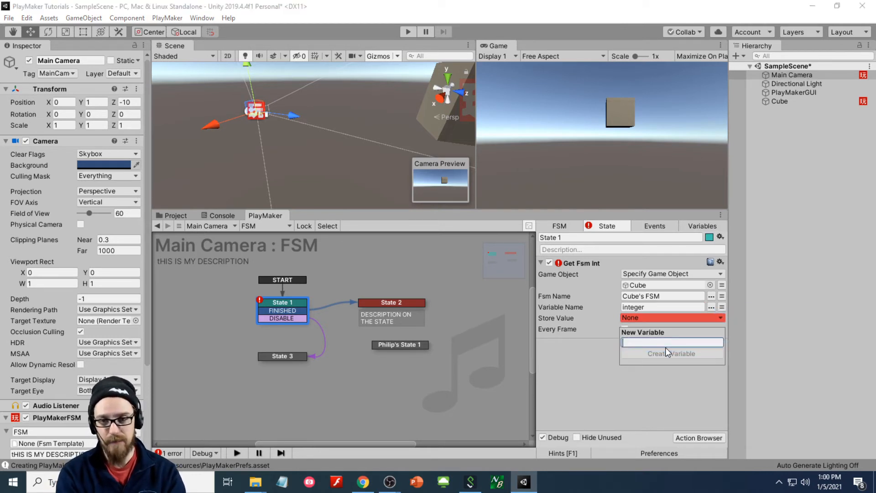
type("integer")
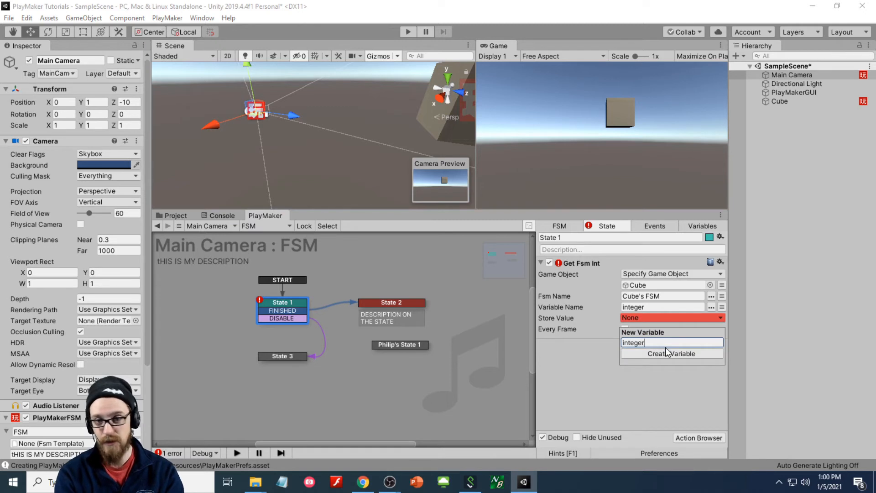
left_click(666, 350)
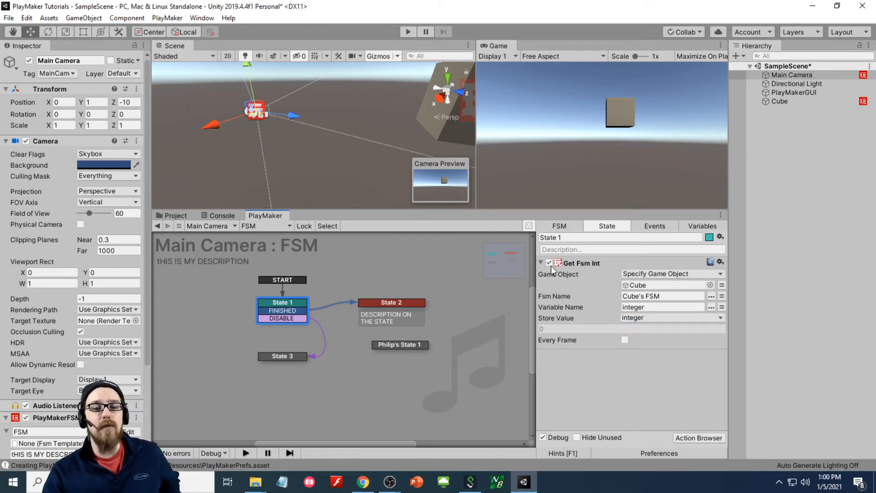
left_click(805, 102)
- Look over the Cube FSM's states and its Variables list
left_click(205, 297)
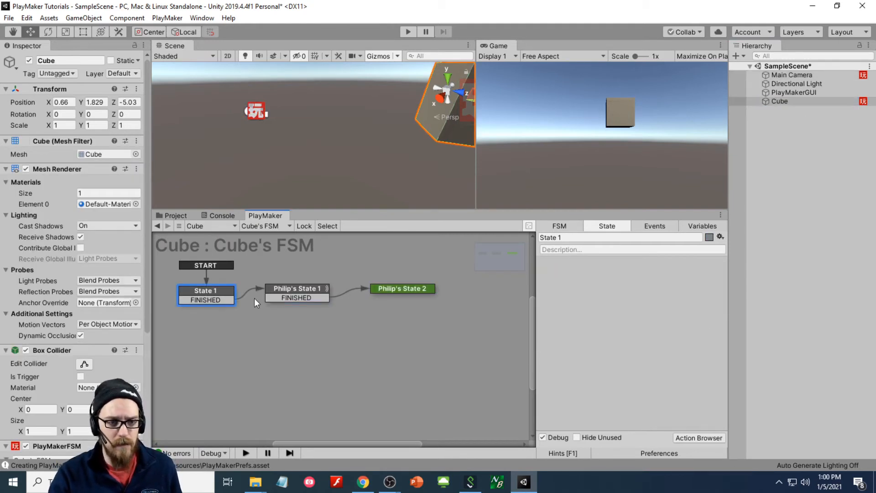
left_click(296, 293)
left_click(390, 288)
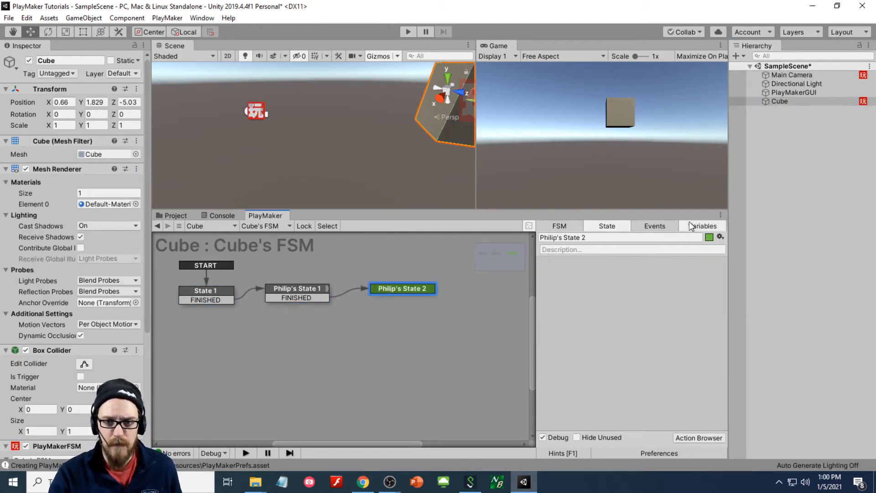
left_click(703, 226)
left_click(217, 298)
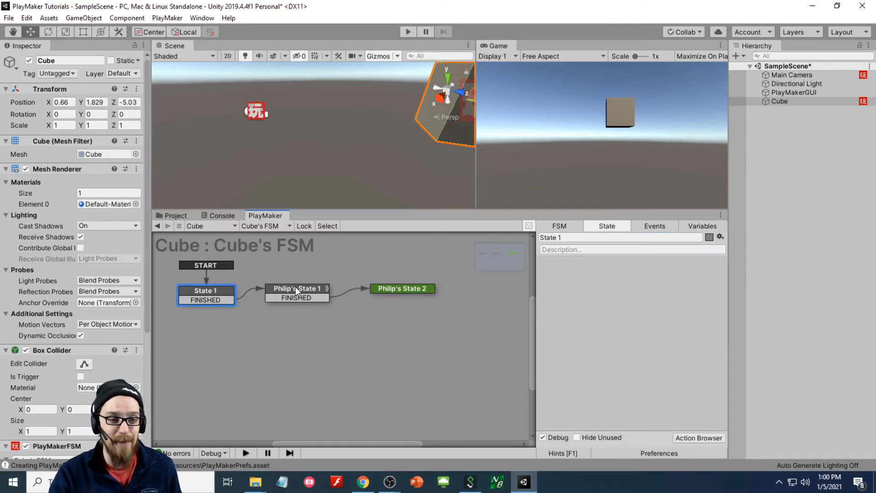
left_click(296, 289)
left_click(703, 226)
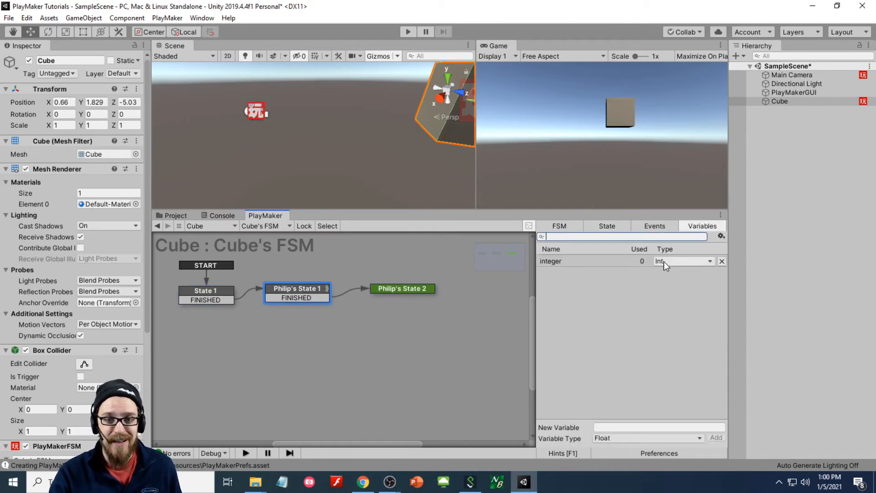
- Set the Cube FSM's integer variable value to 3
left_click(618, 264)
left_click(608, 405)
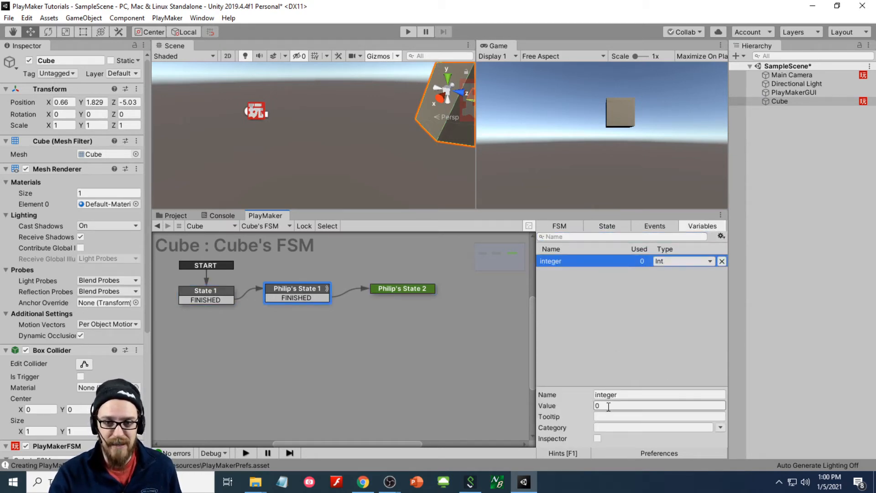
type("3")
left_click(593, 353)
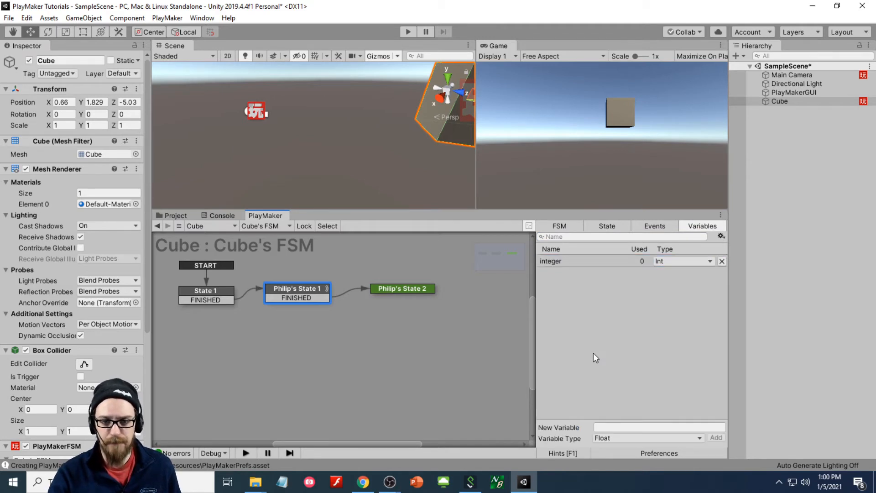
- Return to the Main Camera FSM and review its variable, State 1 action and general settings
left_click(802, 78)
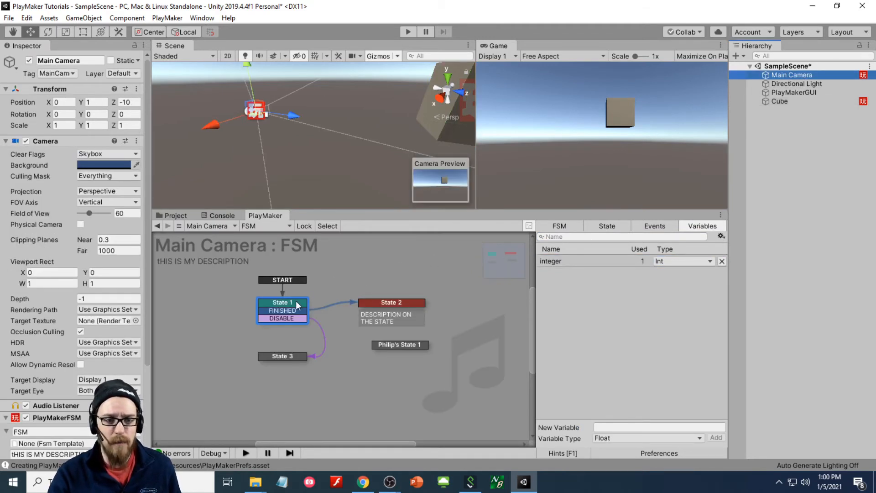
left_click(623, 262)
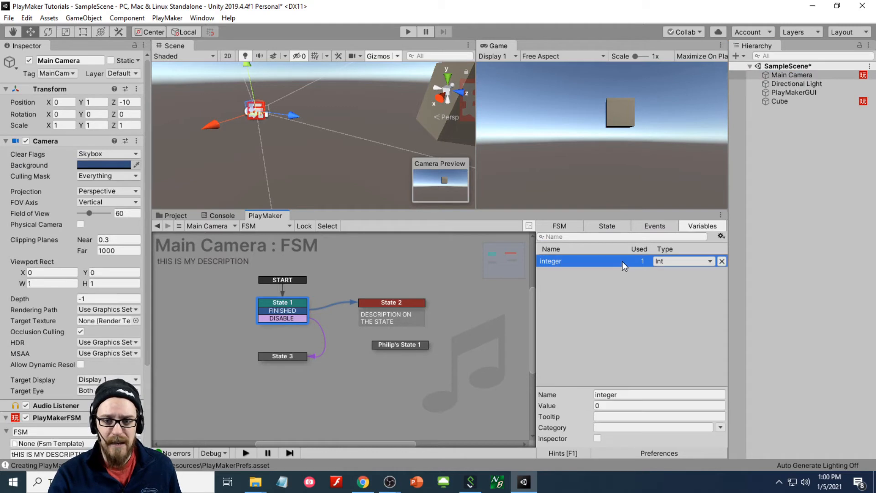
left_click(613, 226)
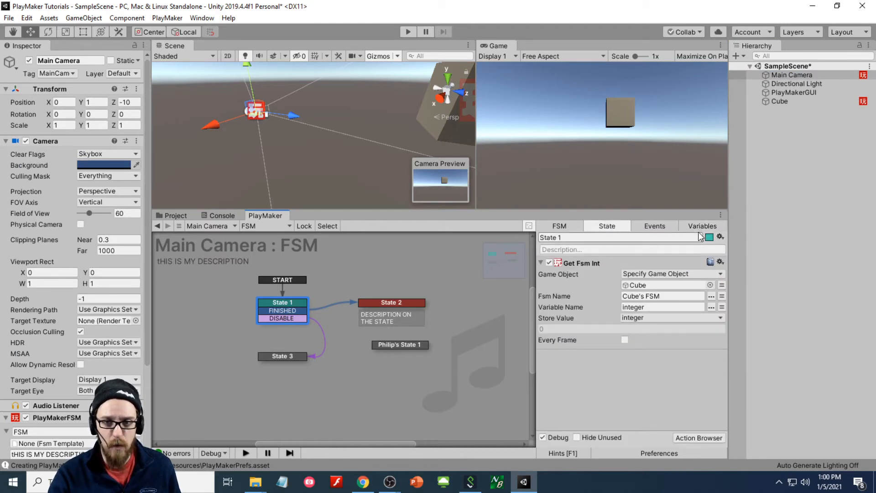
left_click(702, 227)
left_click(605, 223)
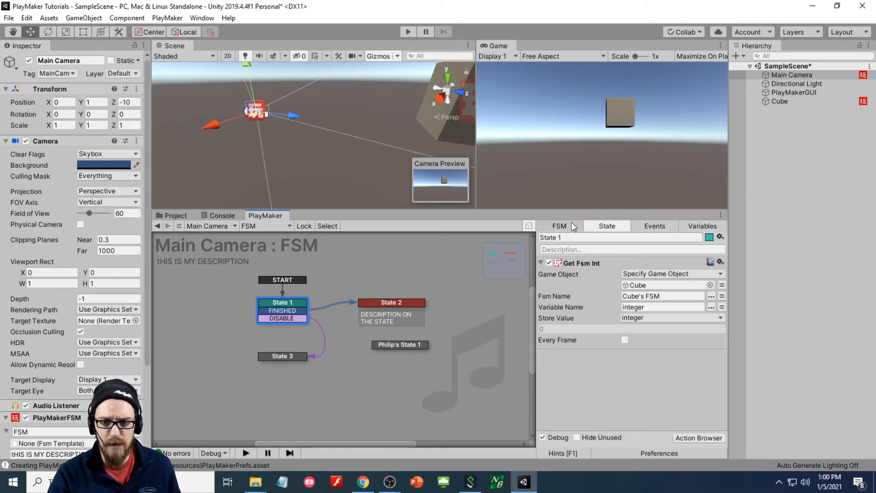
left_click(560, 227)
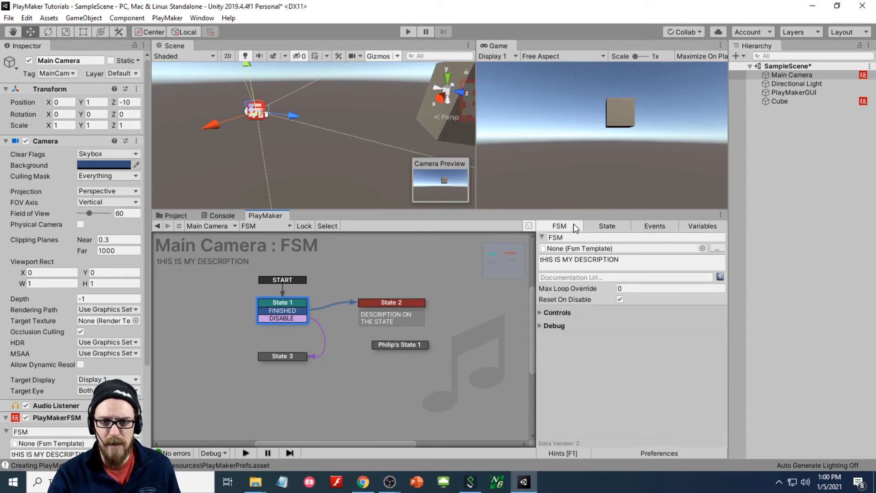
- Expand the FSM's Debug and Controls sections, toggling state labels on and back off
left_click(540, 326)
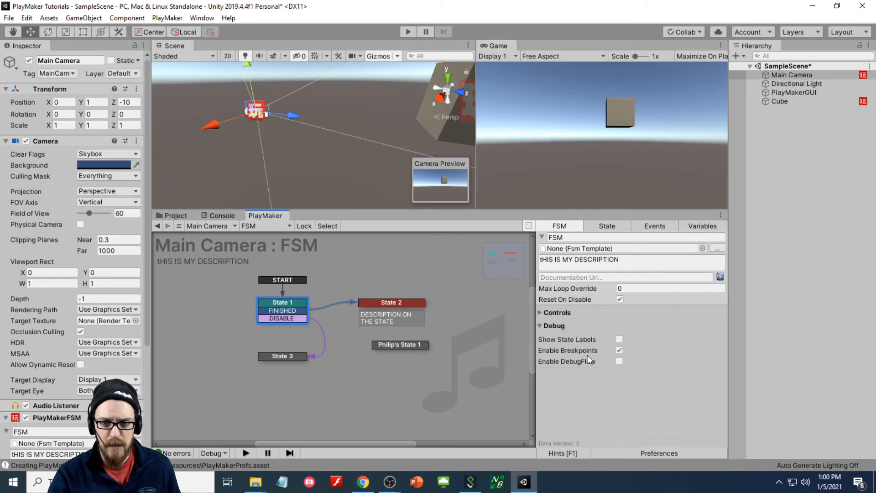
left_click(619, 340)
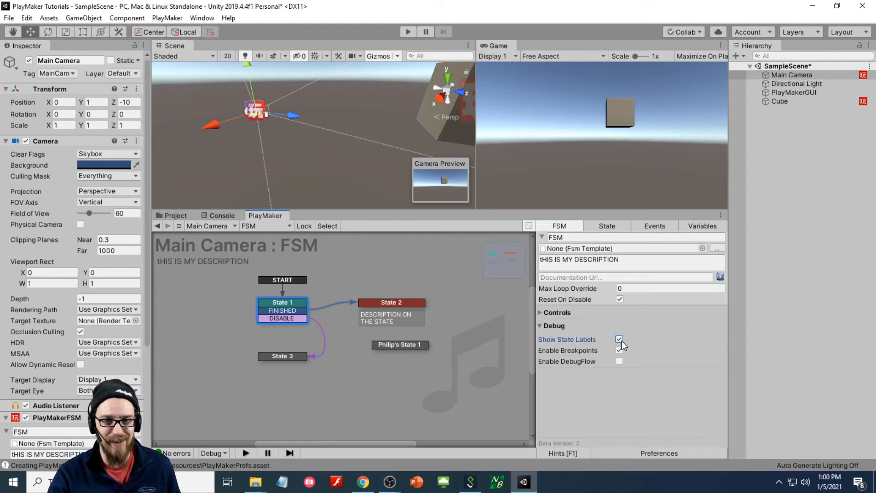
left_click(540, 314)
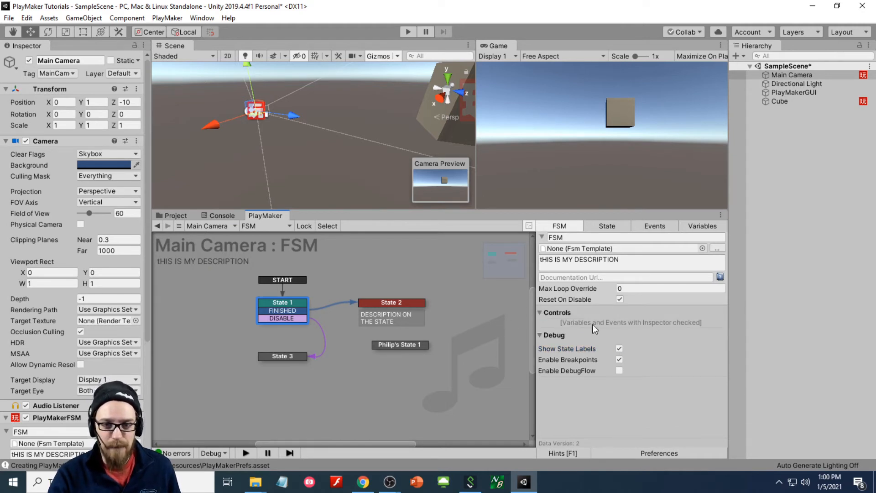
left_click(620, 348)
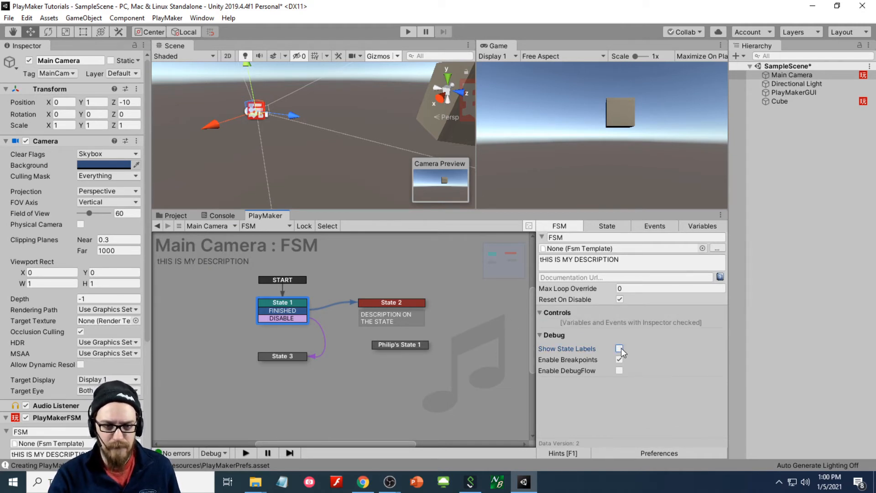
- Expose the integer variable in the Inspector and collapse the Transform and Camera components
left_click(705, 225)
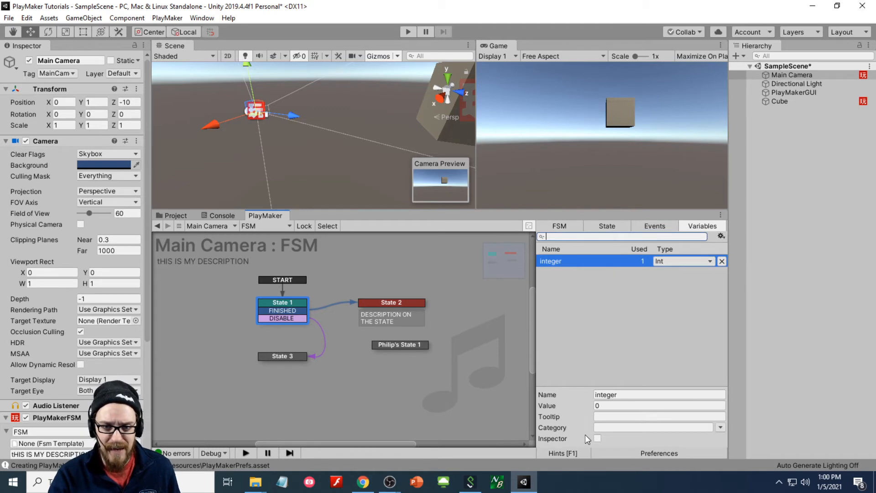
left_click(598, 438)
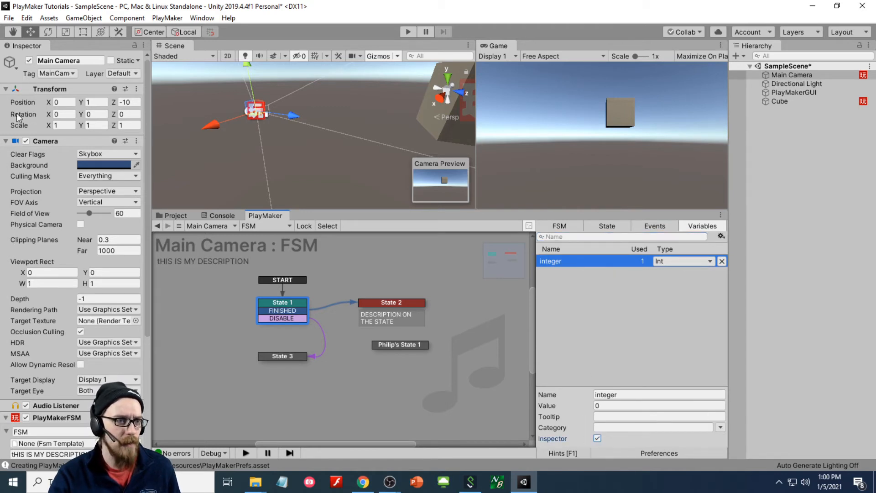
left_click(6, 88)
left_click(6, 101)
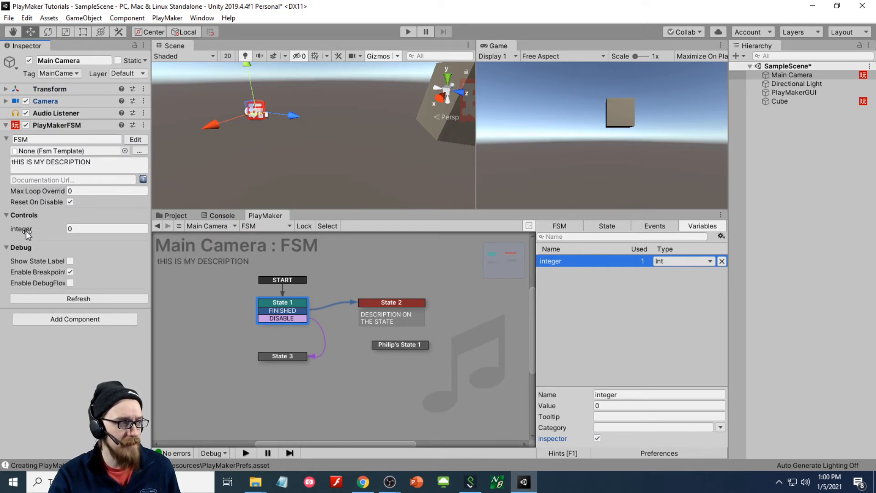
left_click(86, 229)
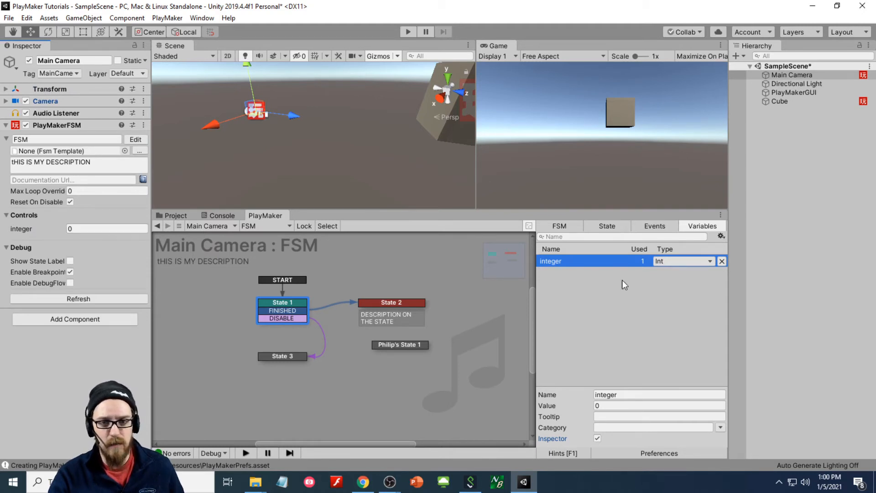
left_click(611, 226)
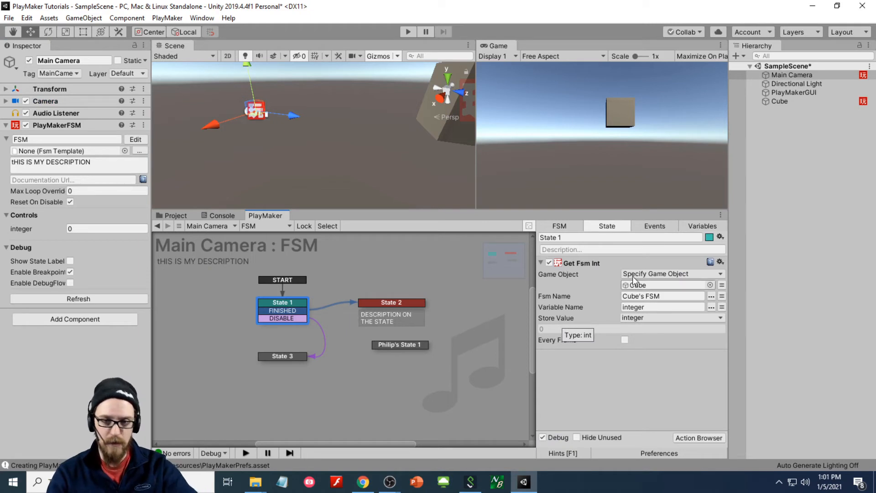
left_click(694, 227)
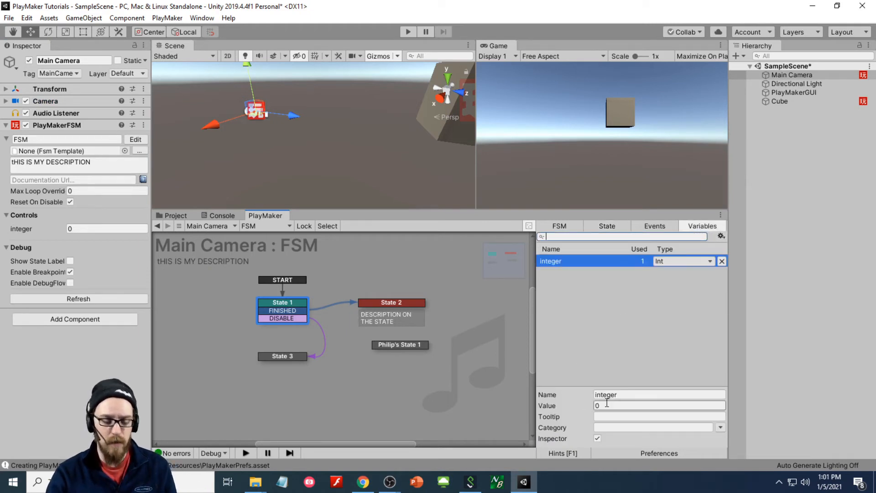
- Play the scene and watch State 1's Get Fsm Int read 3 from the Cube
left_click(408, 31)
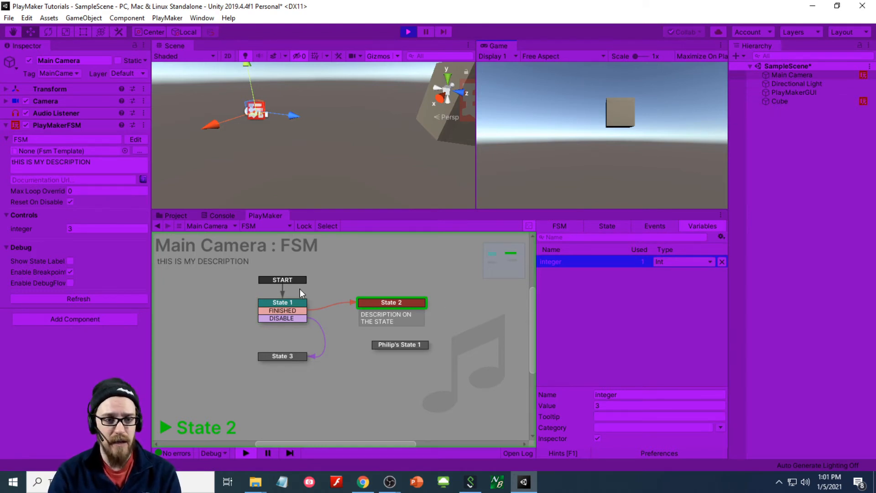
left_click(281, 305)
left_click(606, 226)
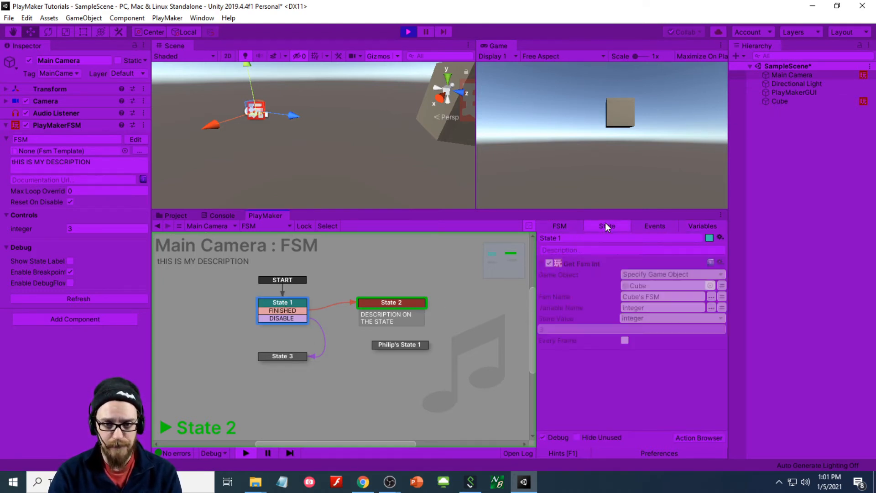
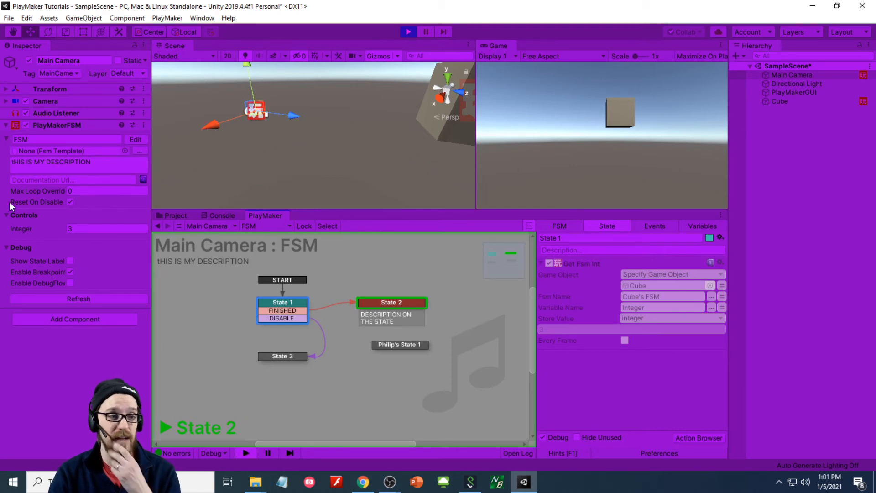
- Stop play mode and fold away the FSM's template, description and debug settings
left_click(407, 31)
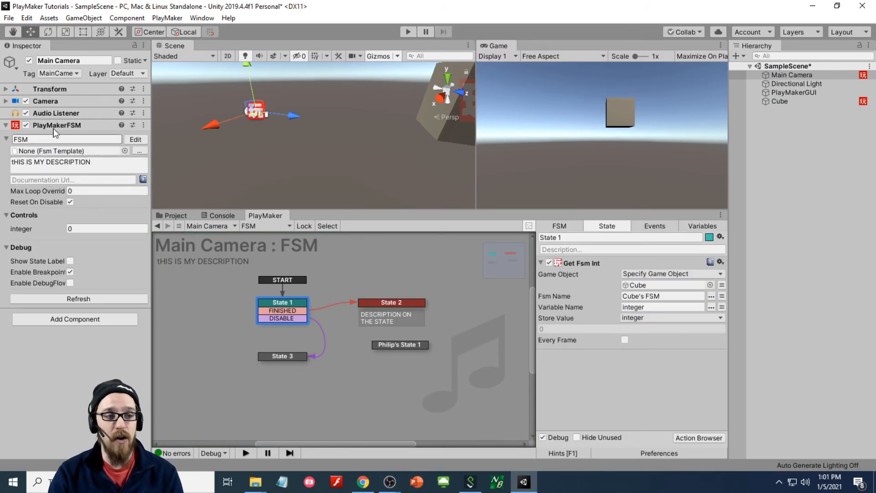
left_click(6, 138)
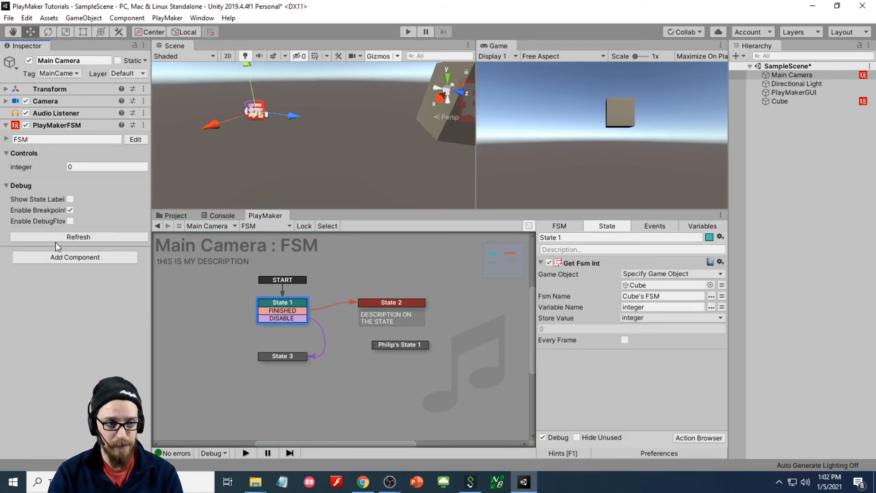
left_click(7, 139)
left_click(6, 139)
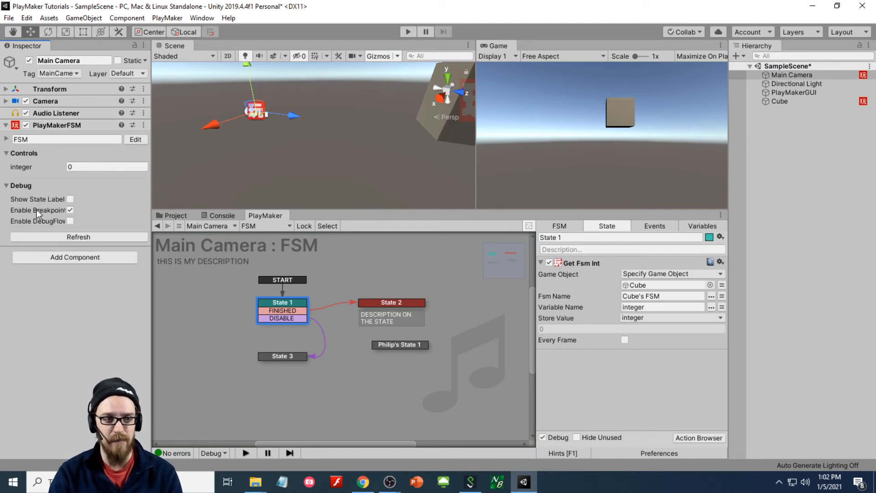
left_click(6, 186)
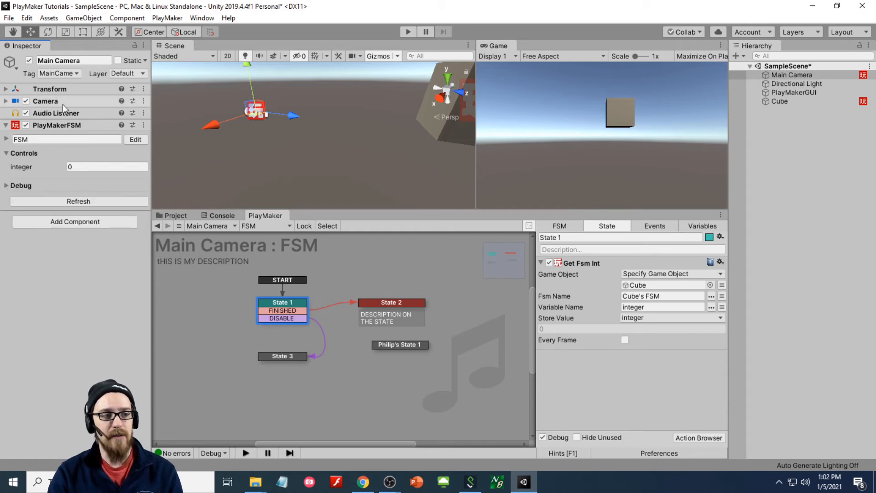
- Keep the Camera and Transform collapsed, reopen the PlayMakerFSM component and show its variables
left_click(6, 125)
left_click(6, 101)
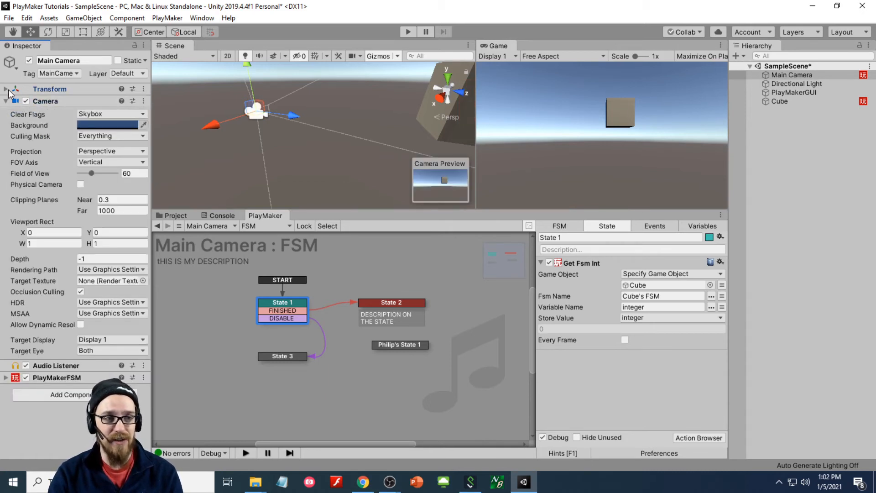
left_click(7, 89)
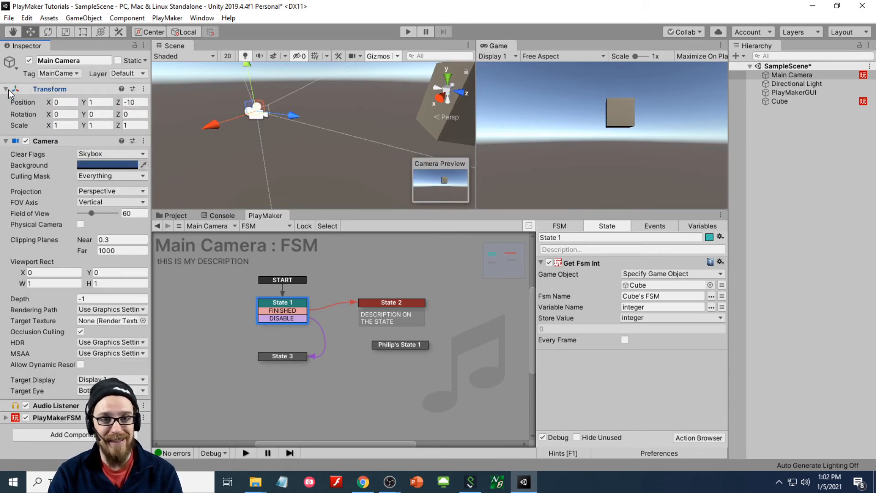
left_click(5, 141)
left_click(5, 89)
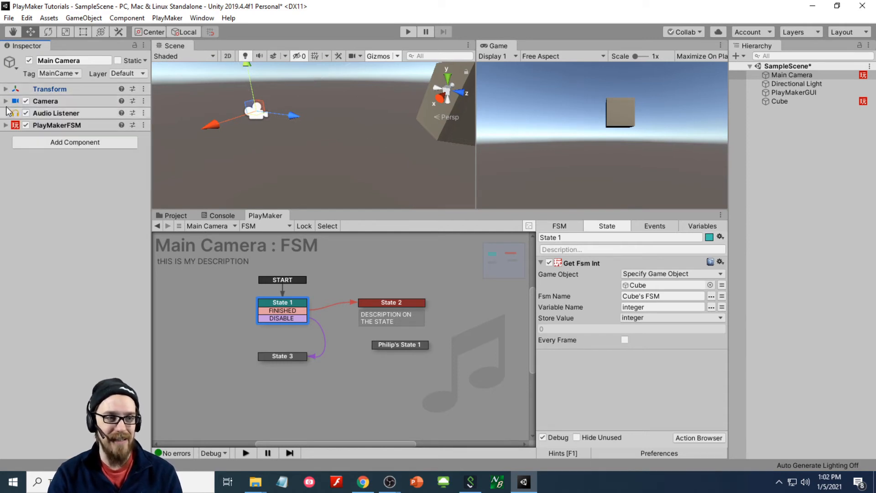
left_click(5, 125)
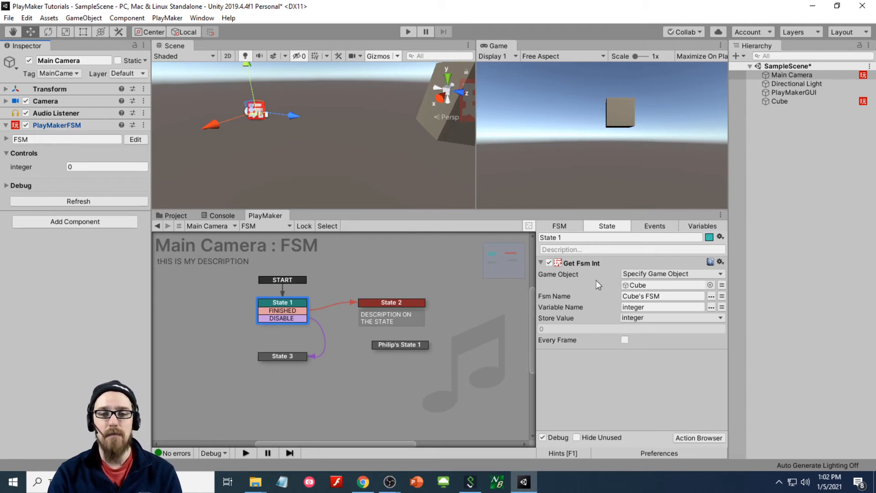
left_click(696, 230)
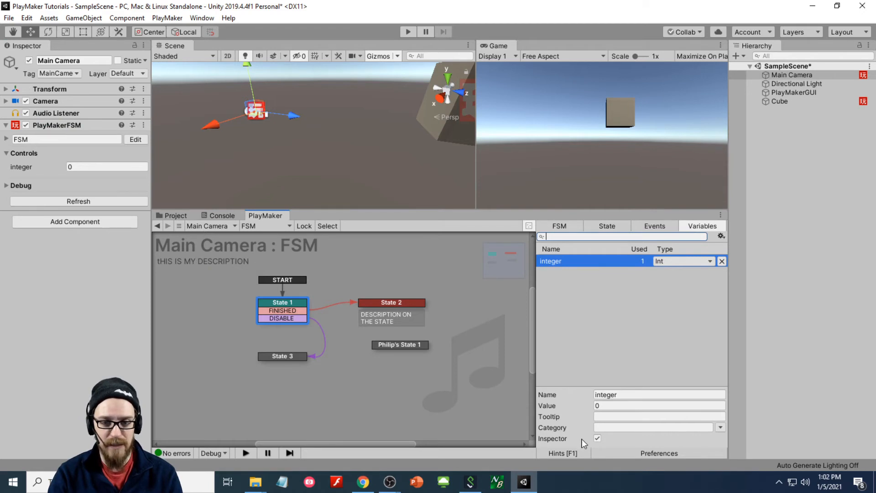
- File the integer variable under a 'cube variables' category
left_click(616, 429)
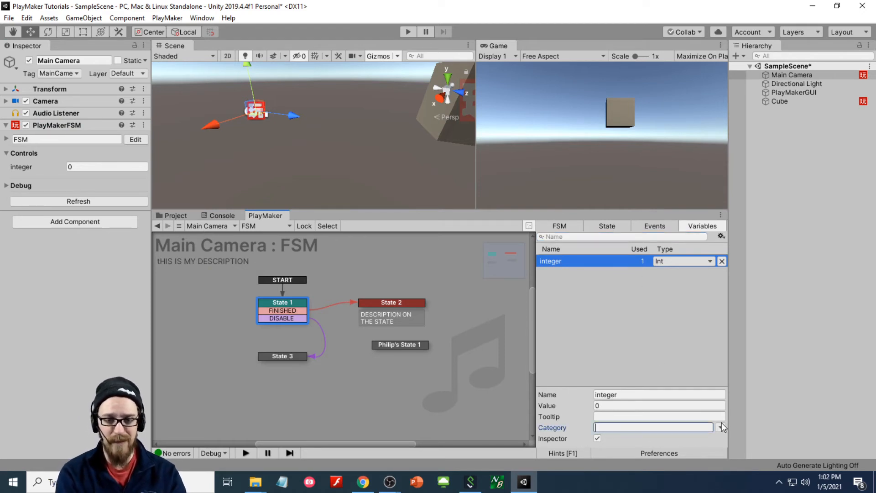
type("cube")
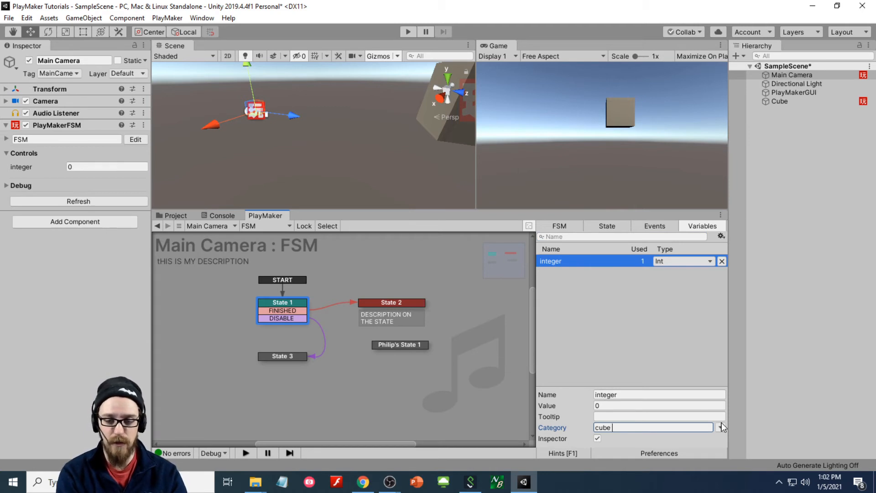
type(" variables")
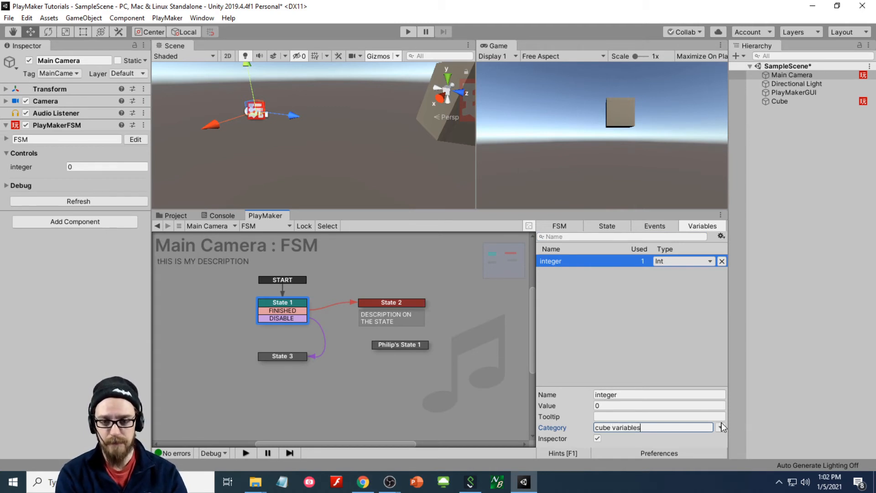
key("Return")
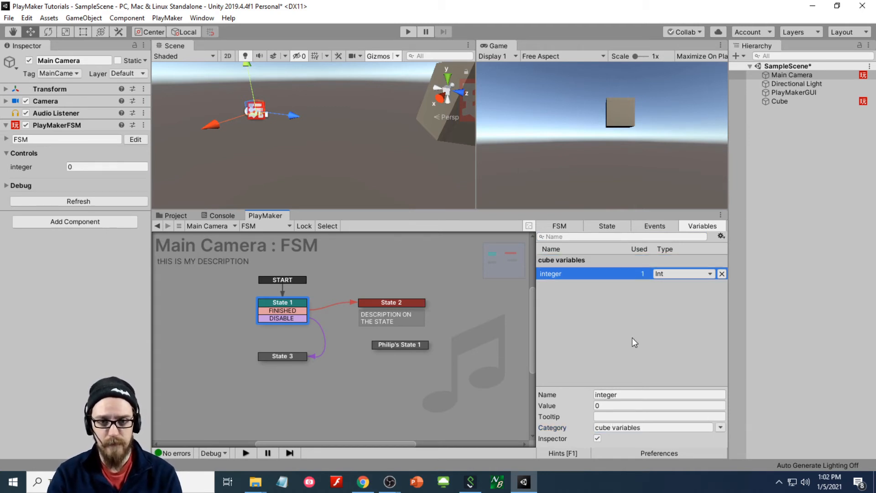
- Add an Int variable 'camera int' under a 'camera variables' category
left_click(572, 275)
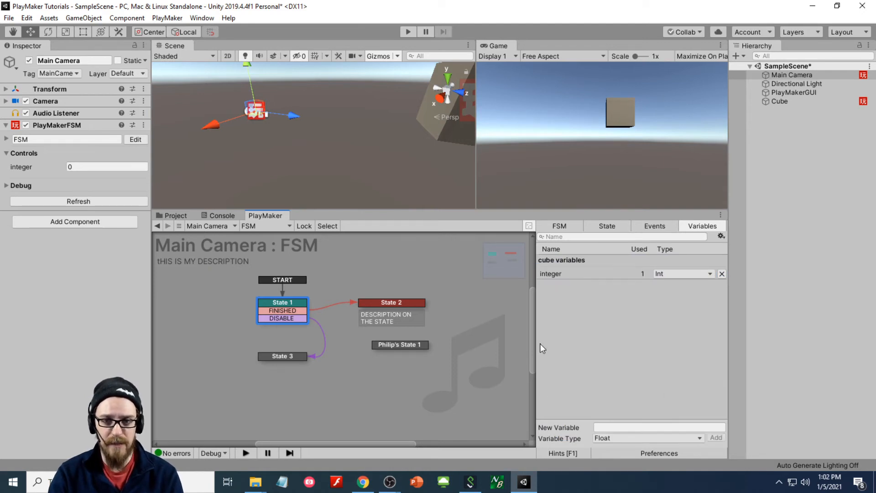
left_click(614, 437)
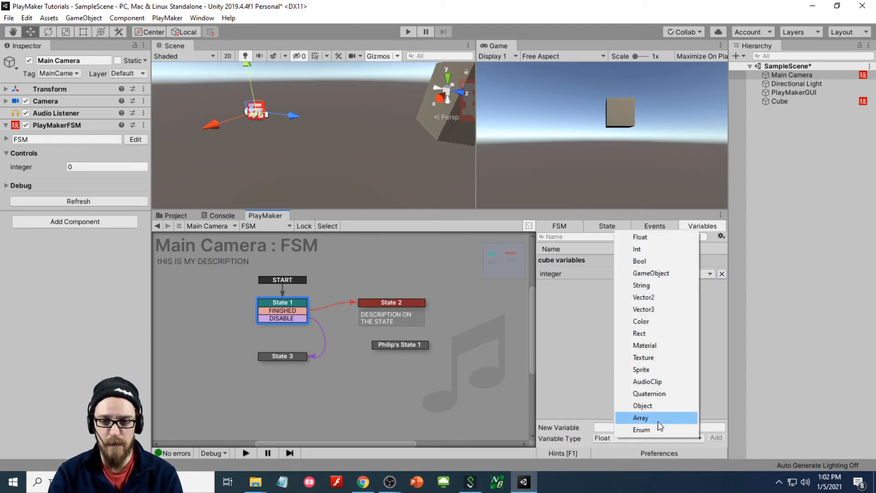
left_click(660, 250)
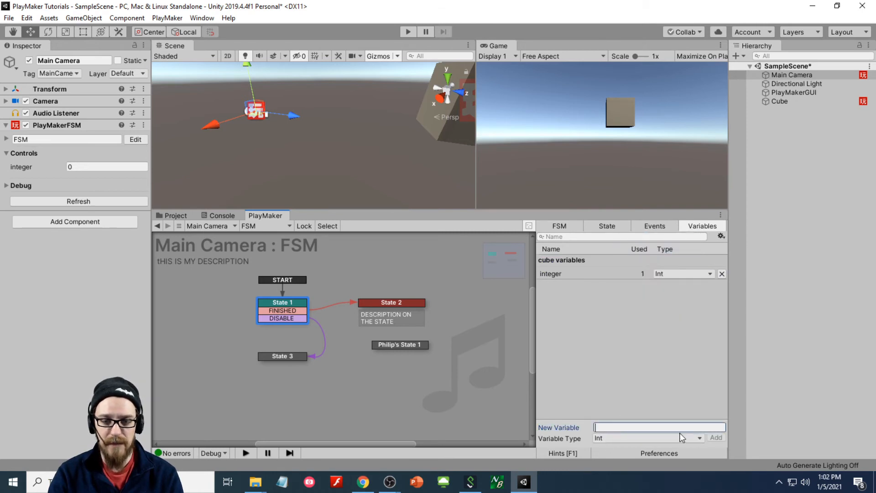
type("camera int")
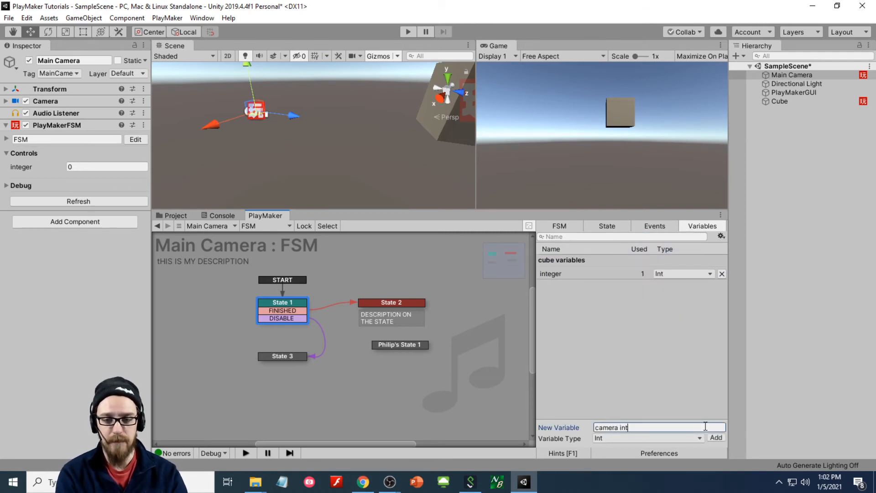
key("Return")
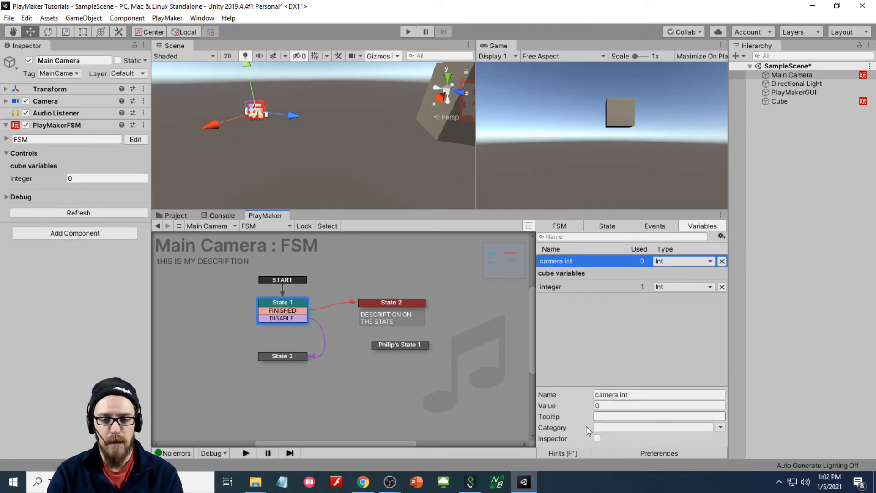
left_click(615, 427)
type("camer")
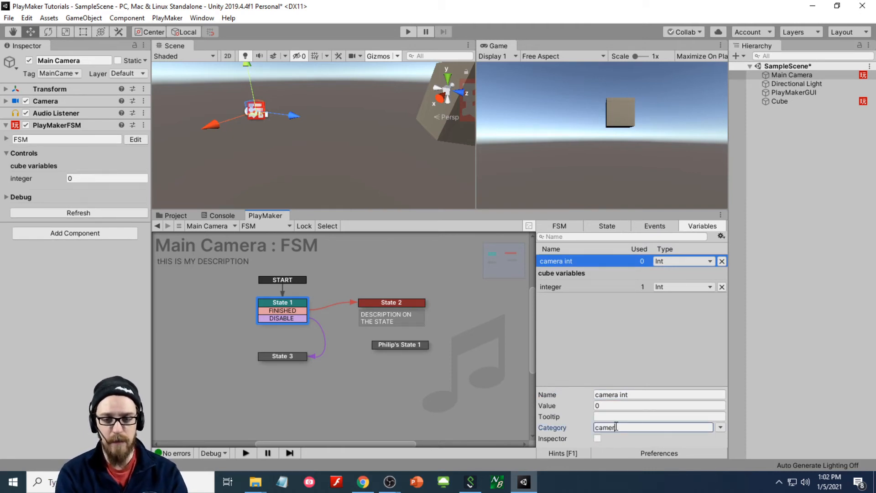
type("a v")
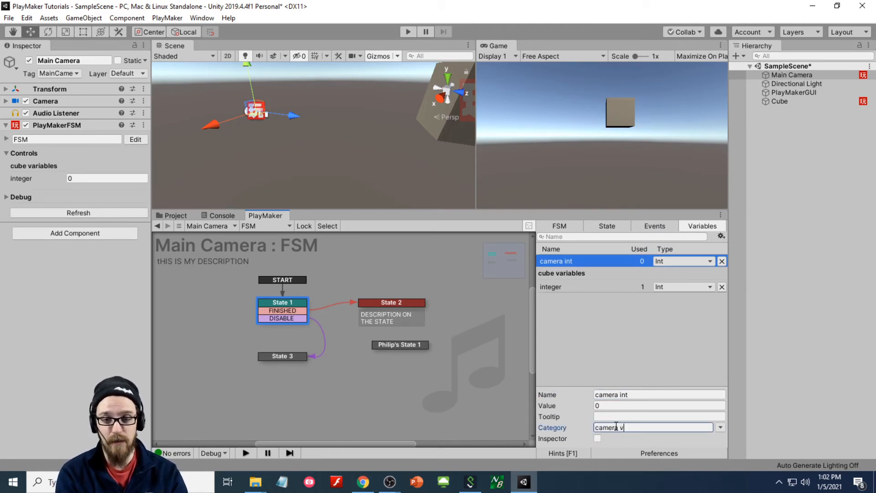
type("ariables")
key("Return")
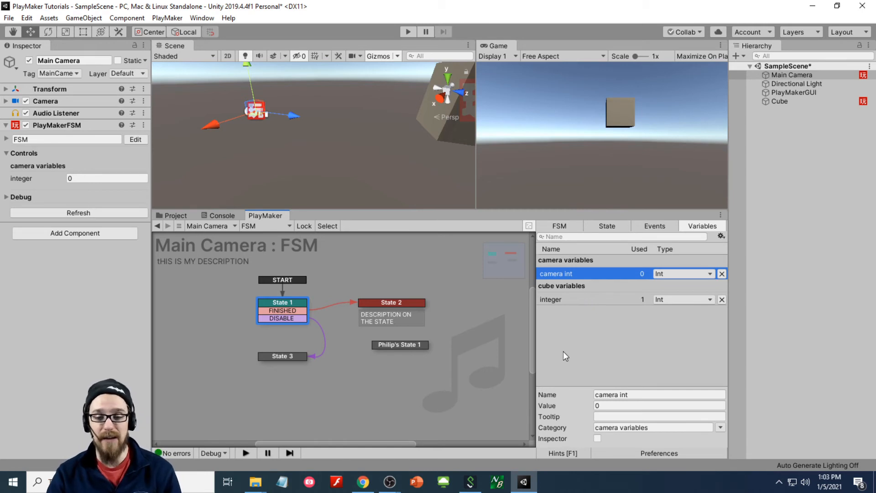
left_click(639, 416)
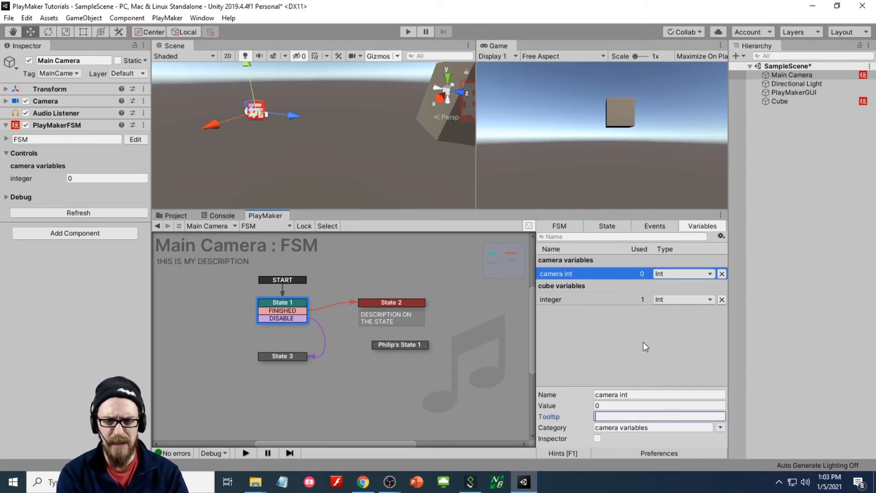
type("THis ")
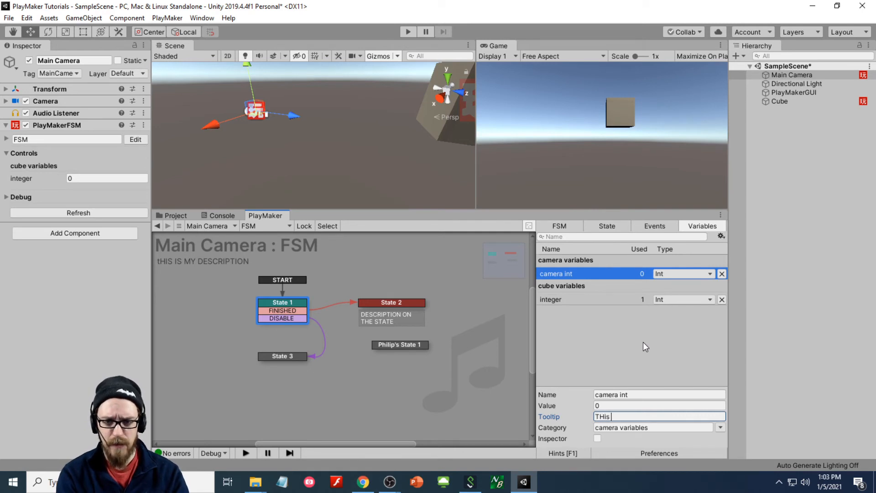
type("is a ")
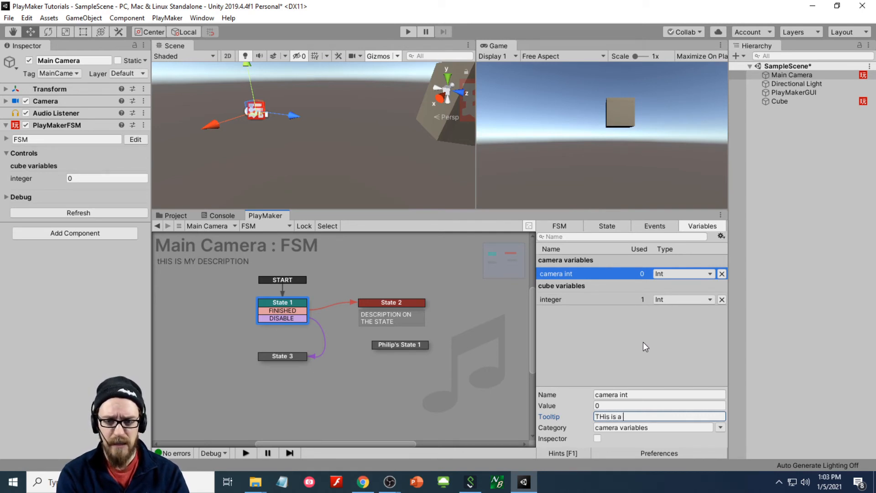
type("n int made on the c")
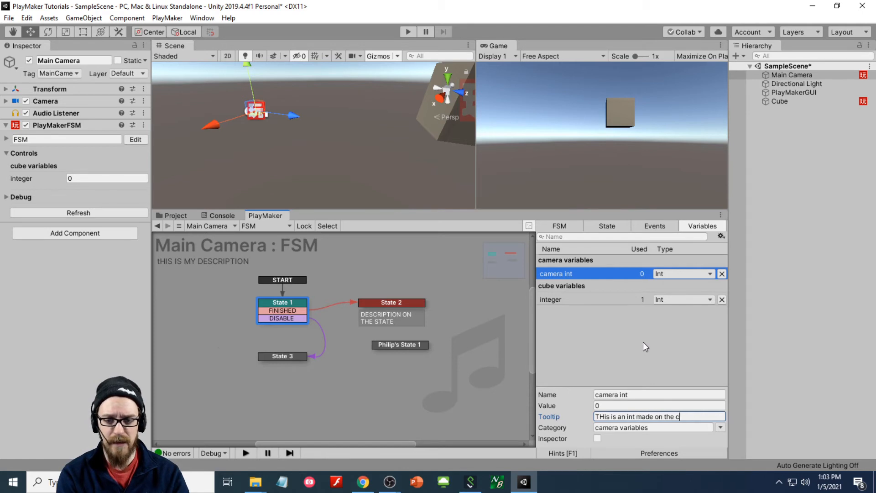
type("amera, not pulled somewhere else")
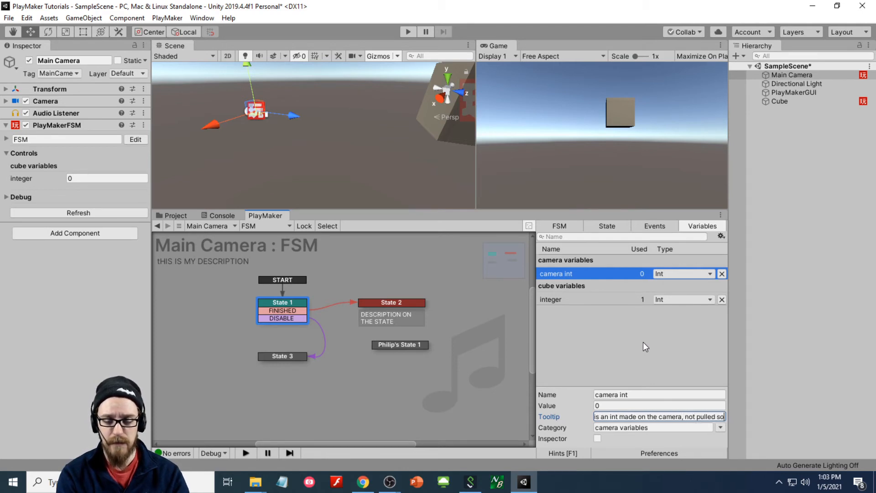
key("Return")
left_click(643, 342)
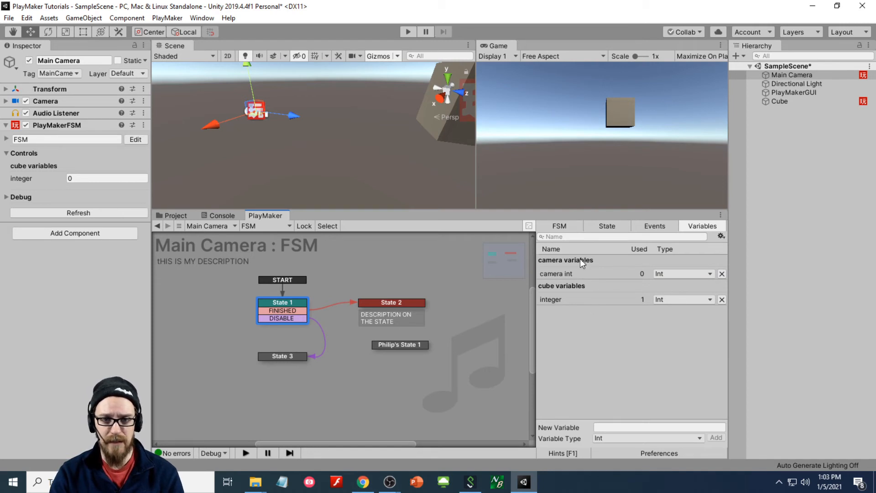
left_click(557, 274)
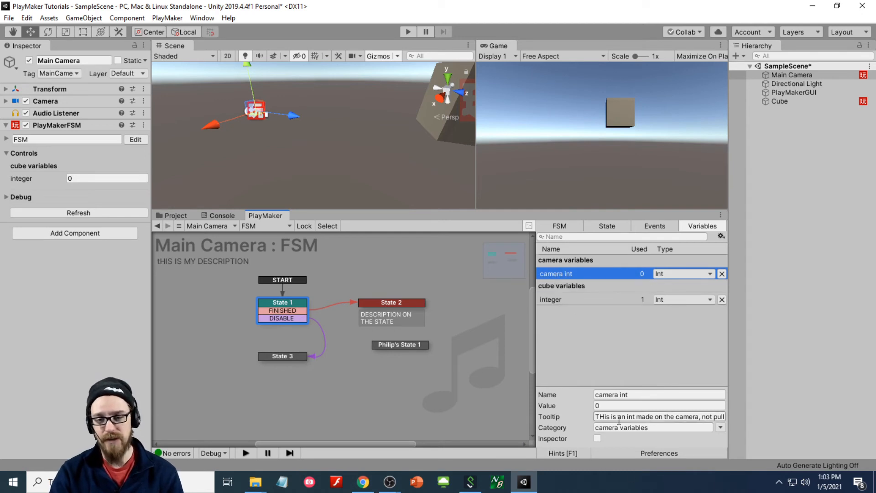
left_click(608, 348)
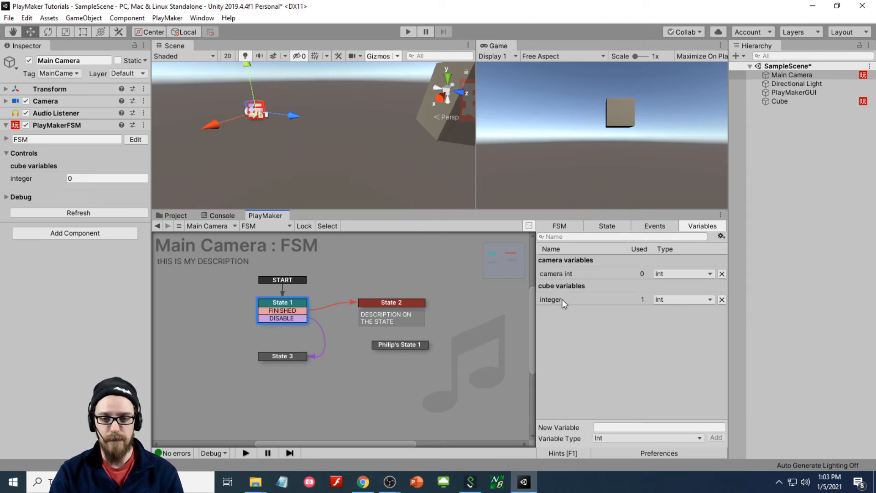
mouse_move(566, 273)
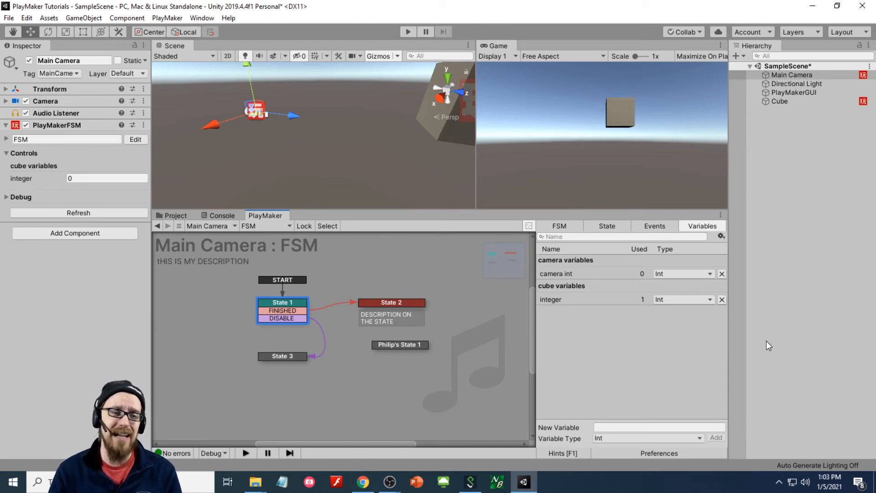
- Review the FSM overview, State 1's Get Fsm Int action, the events list and State 2
left_click(562, 226)
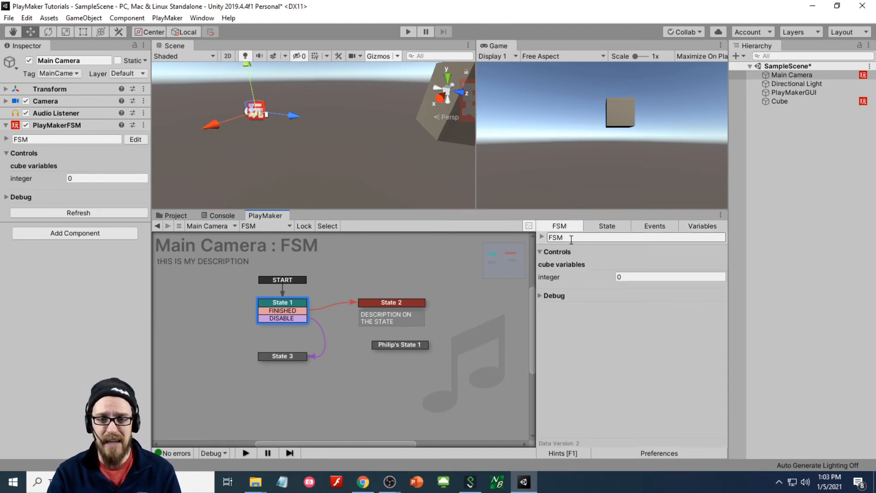
left_click(594, 225)
left_click(585, 249)
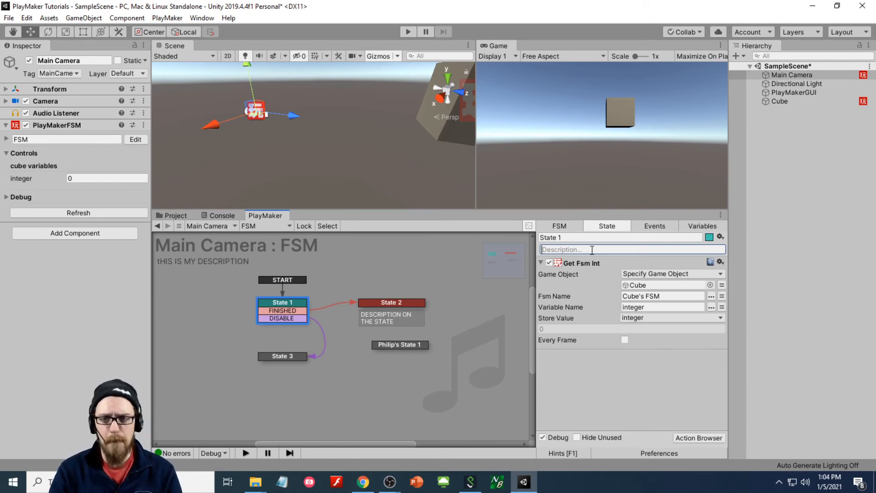
left_click(669, 226)
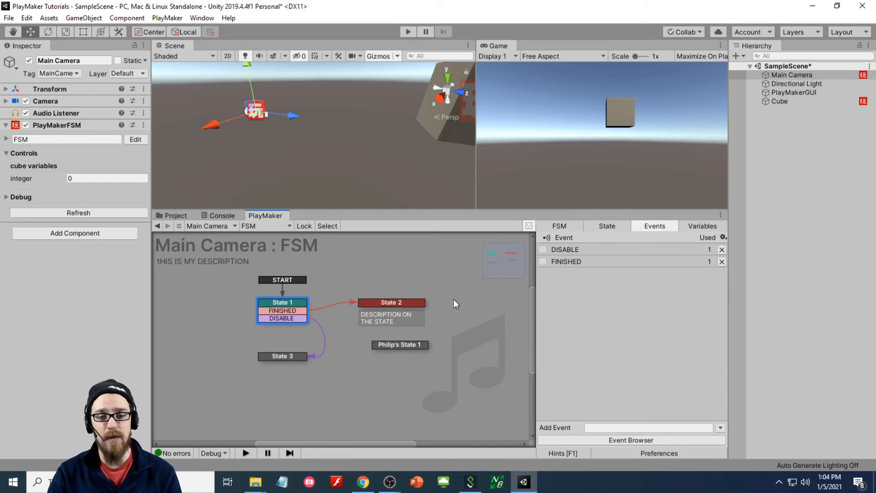
left_click(396, 303)
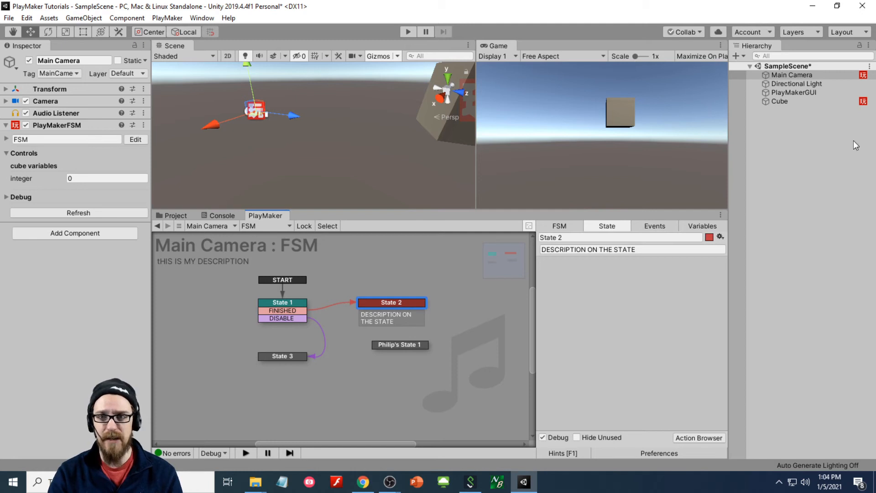
- Check the Cube's FSM, then return to the Main Camera FSM's events list to add an event
left_click(781, 100)
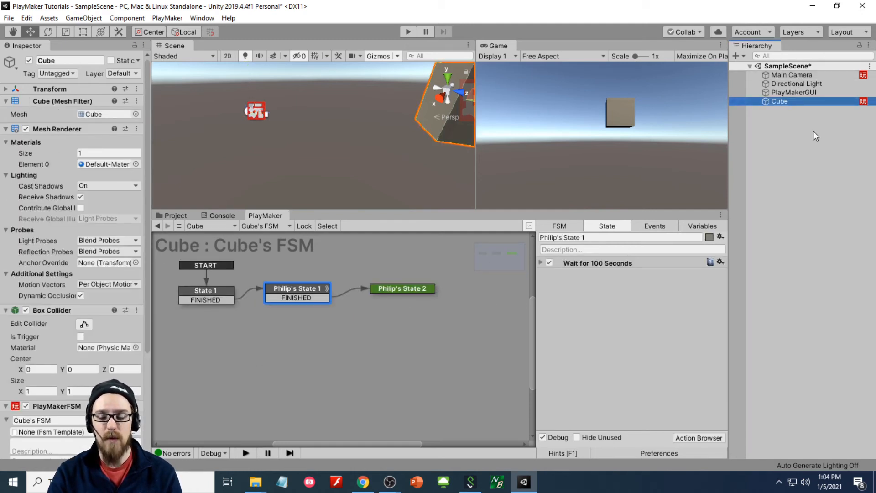
left_click(862, 75)
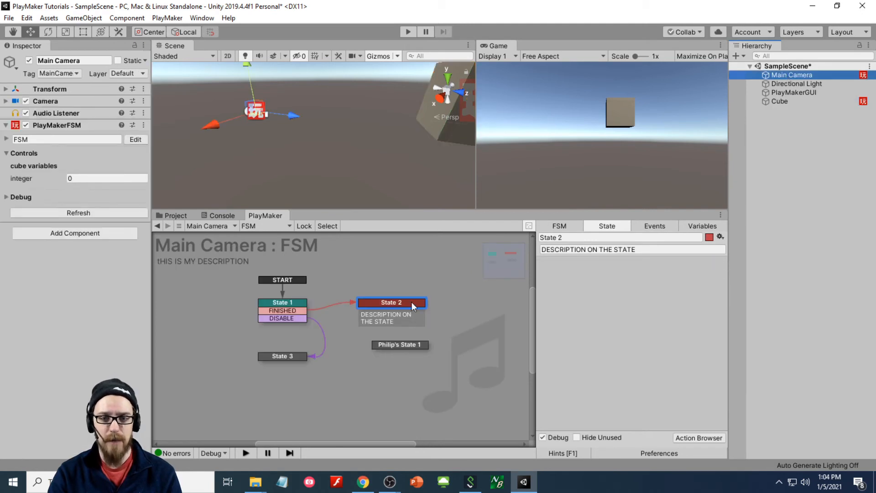
left_click(653, 226)
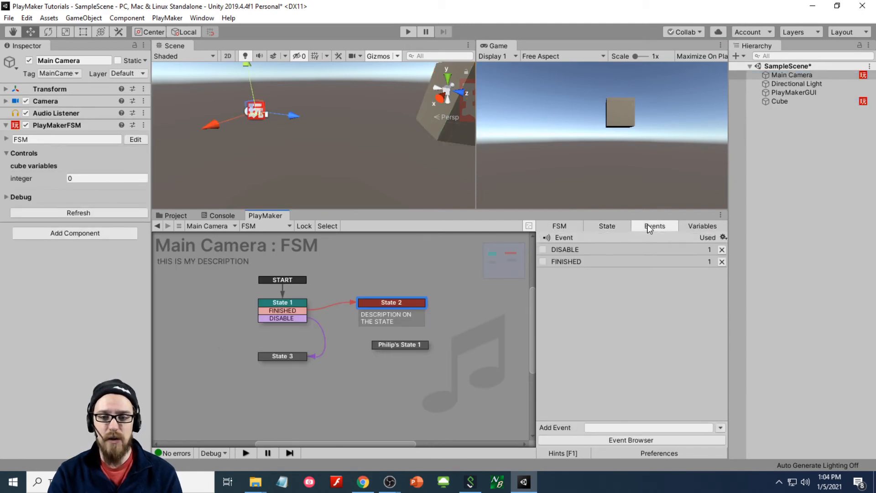
left_click(607, 426)
- Add a global 'cube finishes' event, accepting the PlayMakerGlobals file creation
type("cube finishes")
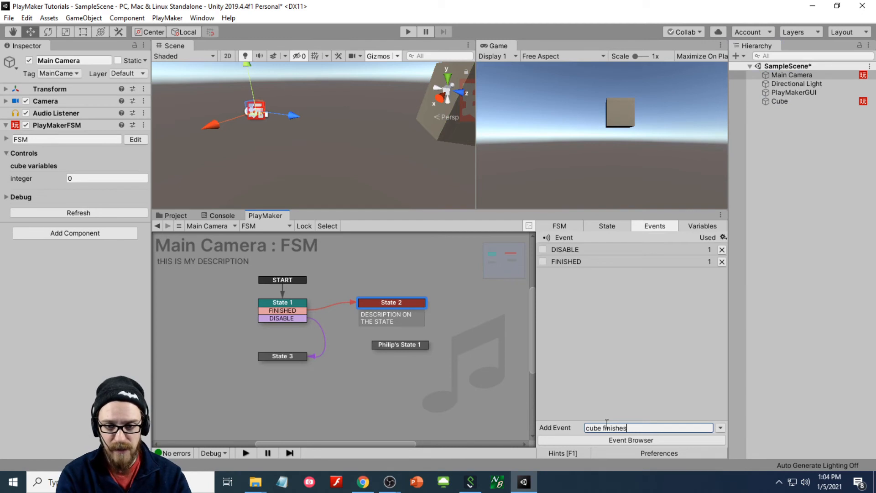
key("Return")
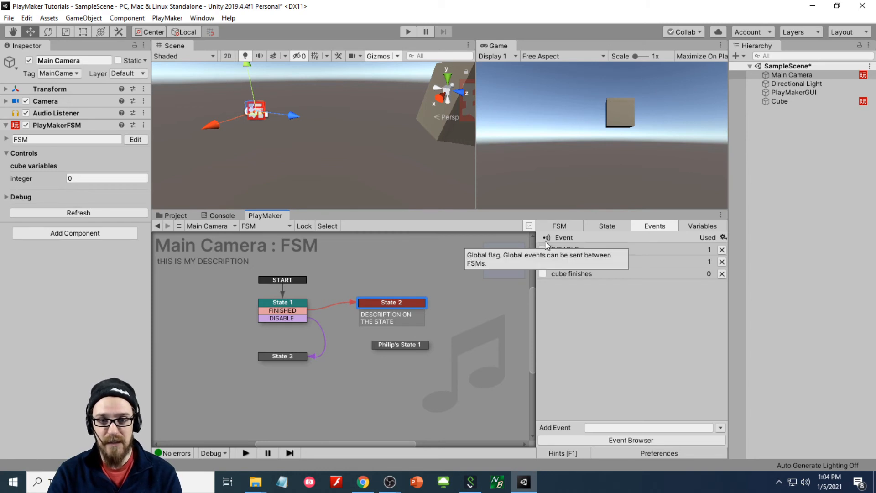
left_click(543, 273)
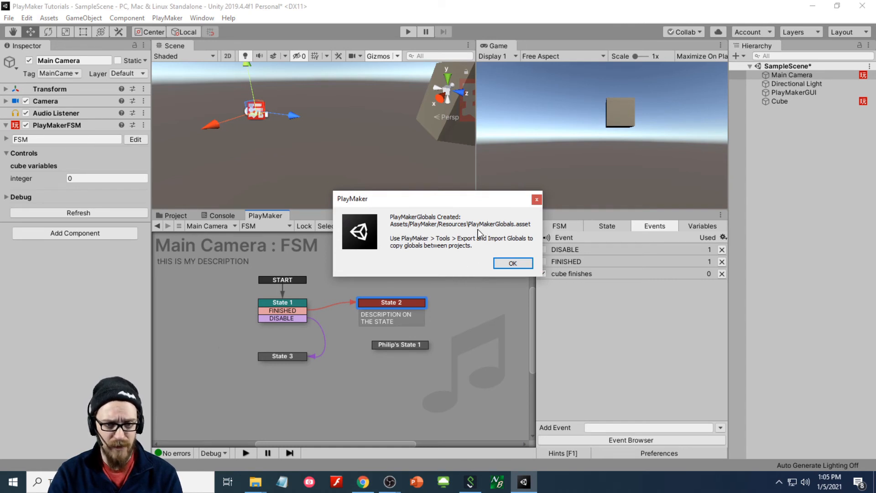
left_click(513, 264)
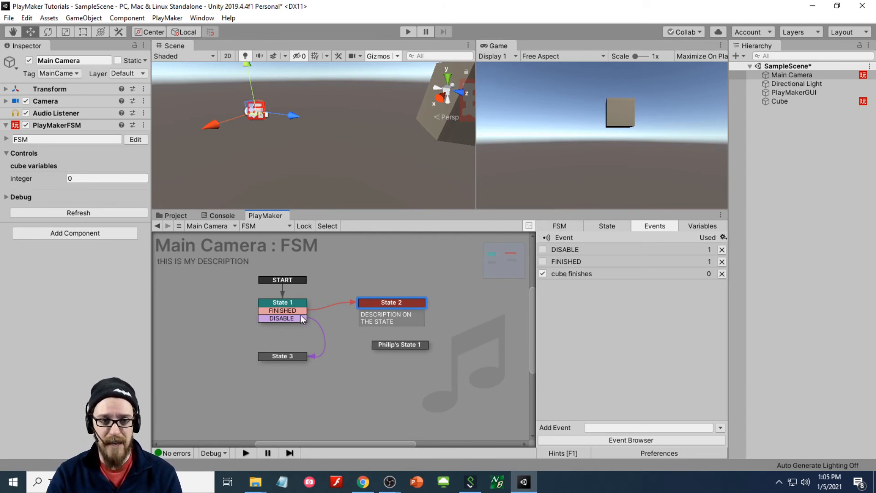
- Give State 2 a global transition on the cube finishes event
left_click(378, 304)
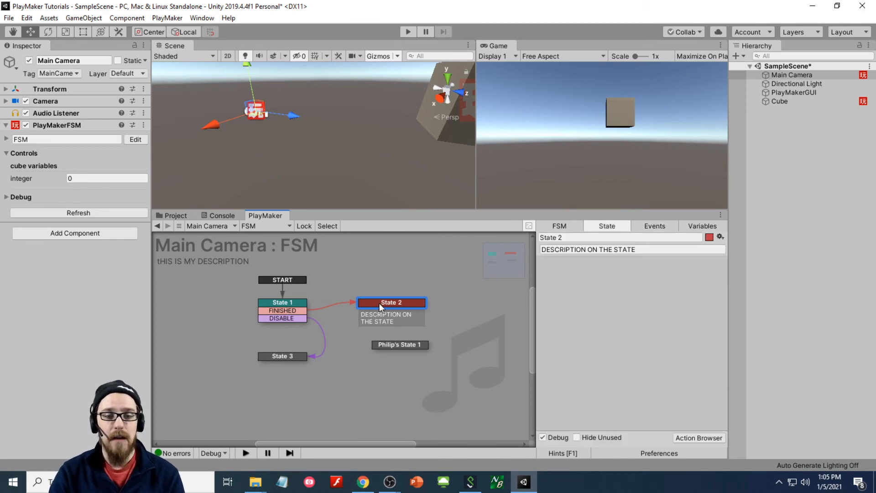
right_click(380, 303)
mouse_move(404, 323)
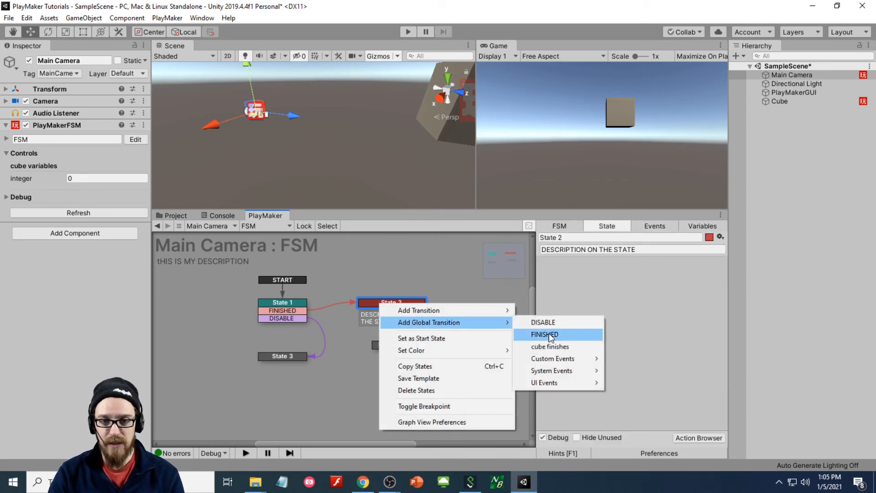
left_click(568, 347)
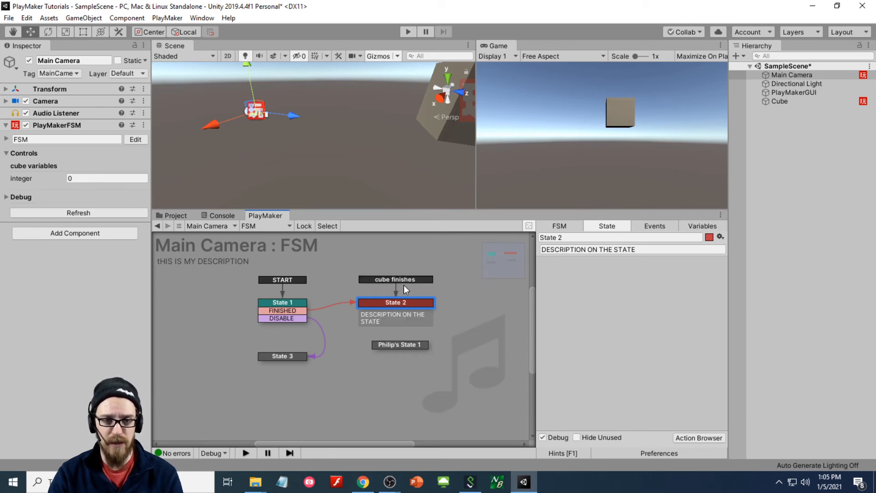
- Rename the cube finishes event to 'cube finishes/cube' in the Events list
left_click(652, 226)
left_click(582, 274)
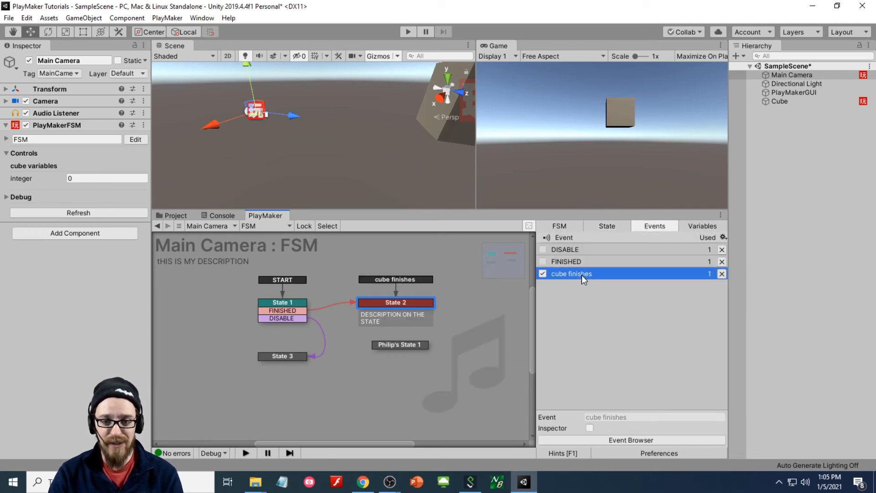
left_click(615, 334)
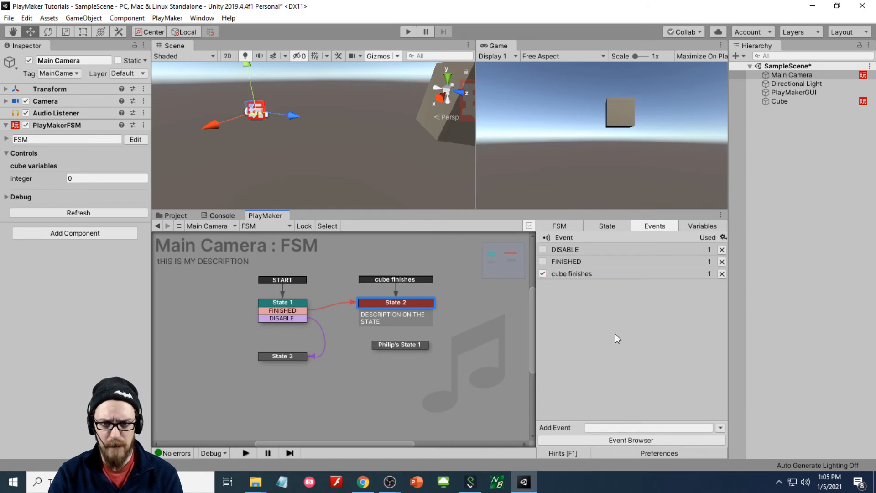
left_click(589, 274)
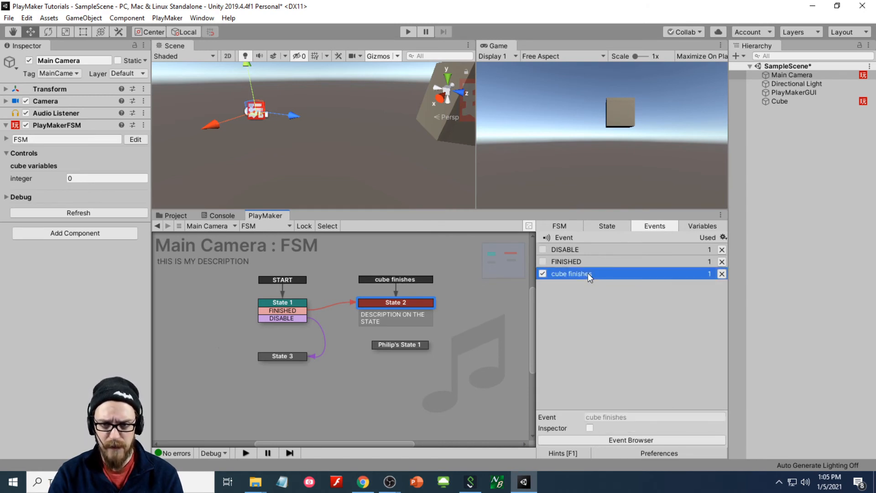
left_click(603, 410)
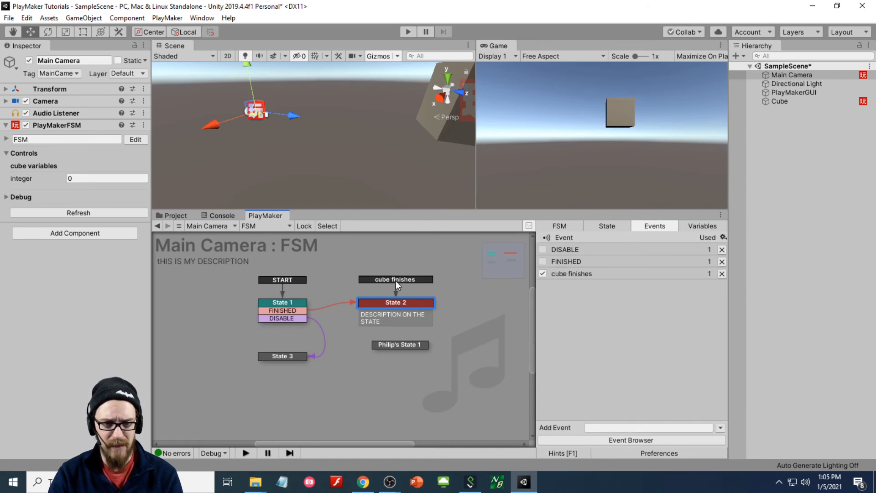
left_click(599, 275)
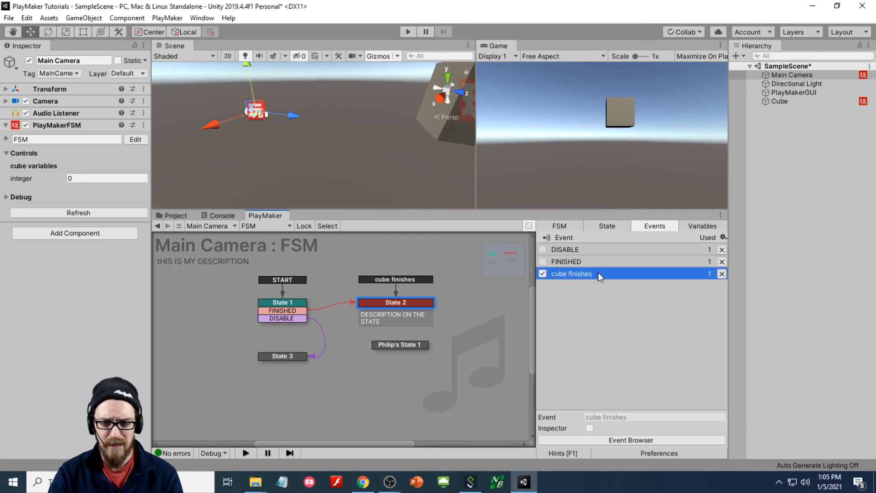
left_click(543, 274)
left_click(576, 310)
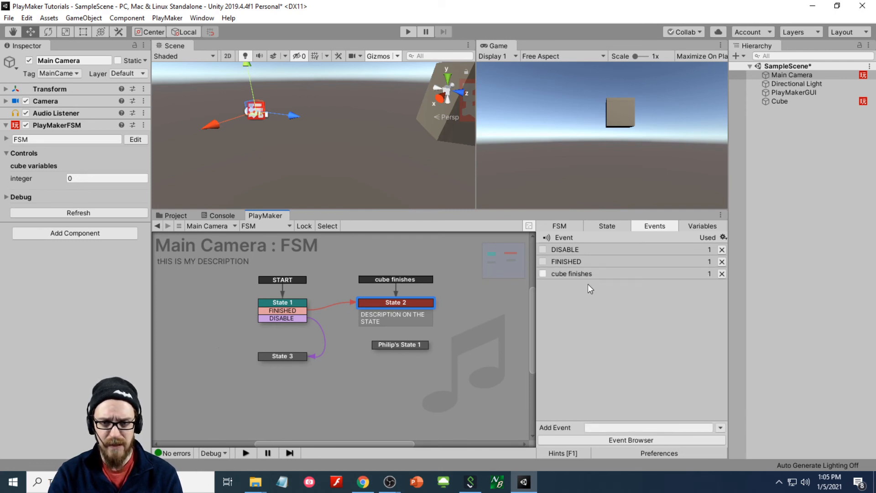
left_click(582, 275)
left_click(643, 417)
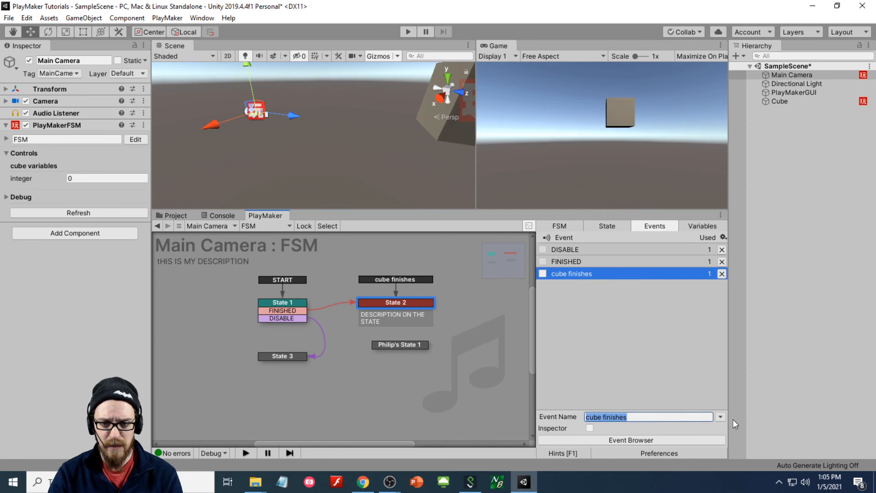
left_click(721, 417)
left_click(640, 384)
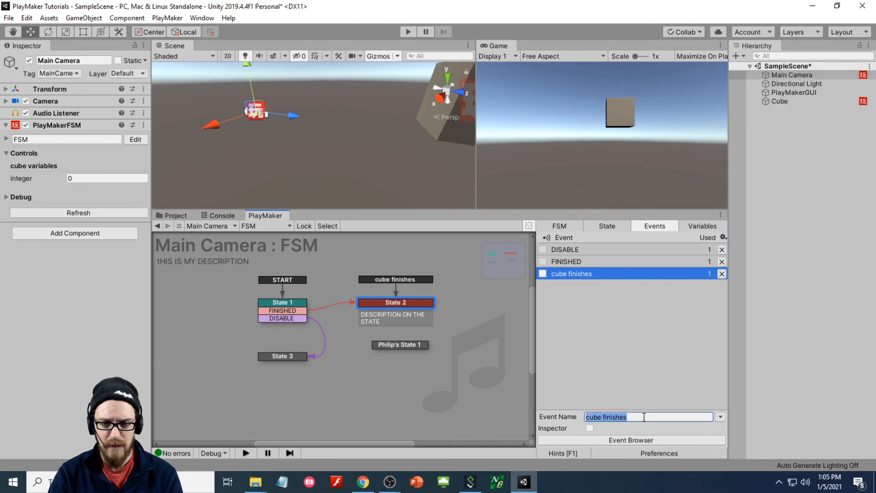
left_click(648, 417)
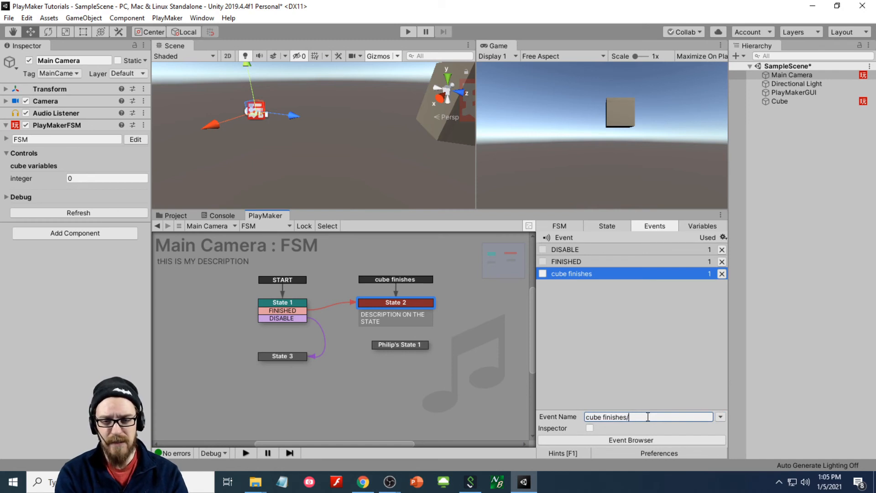
type("/cube")
key("Return")
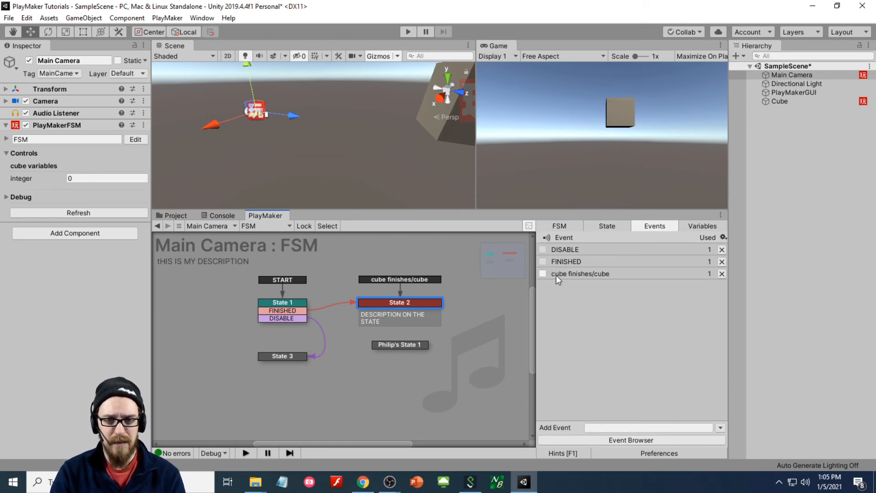
- Inspect State 2's transition options twice without adding anything
right_click(429, 306)
mouse_move(456, 320)
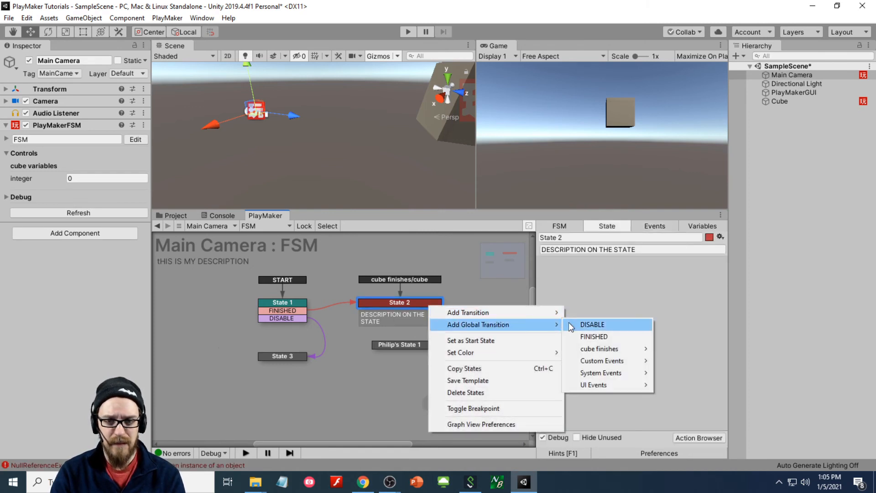
mouse_move(597, 348)
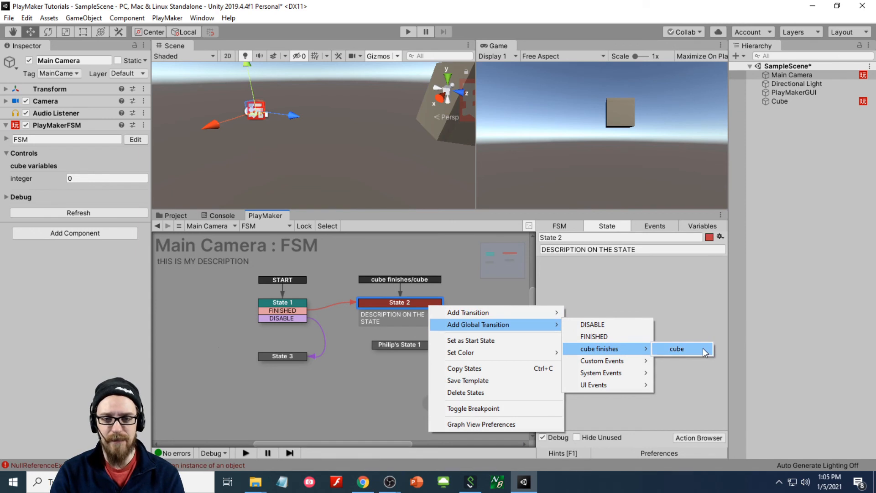
left_click(598, 279)
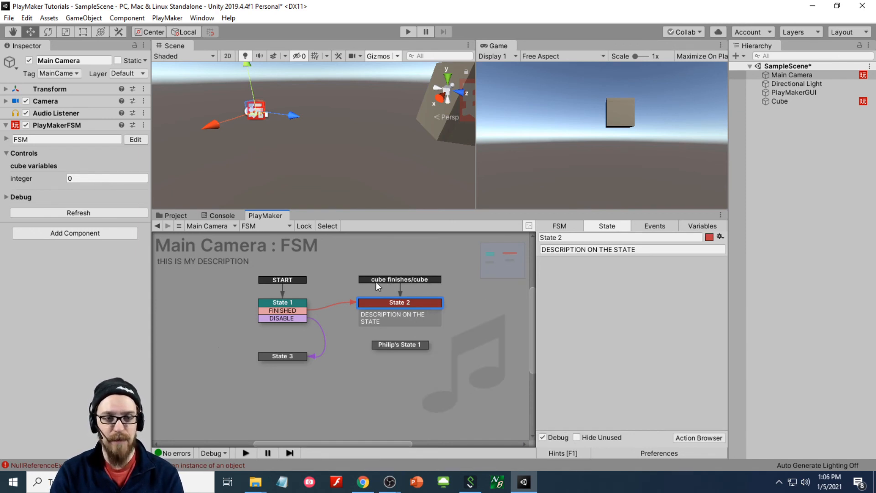
right_click(407, 302)
mouse_move(478, 322)
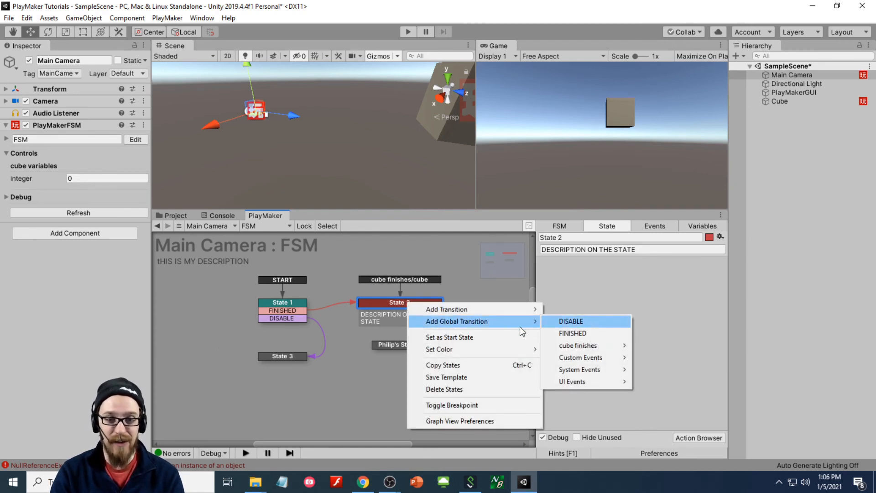
mouse_move(597, 346)
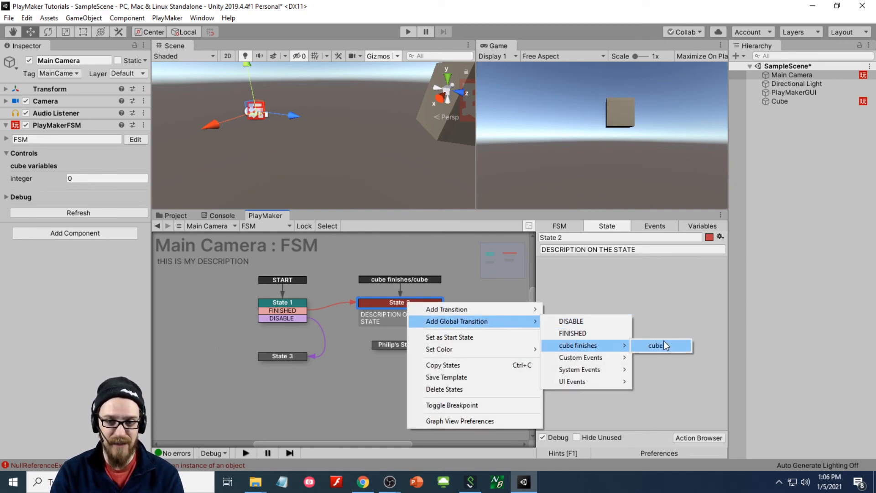
left_click(599, 302)
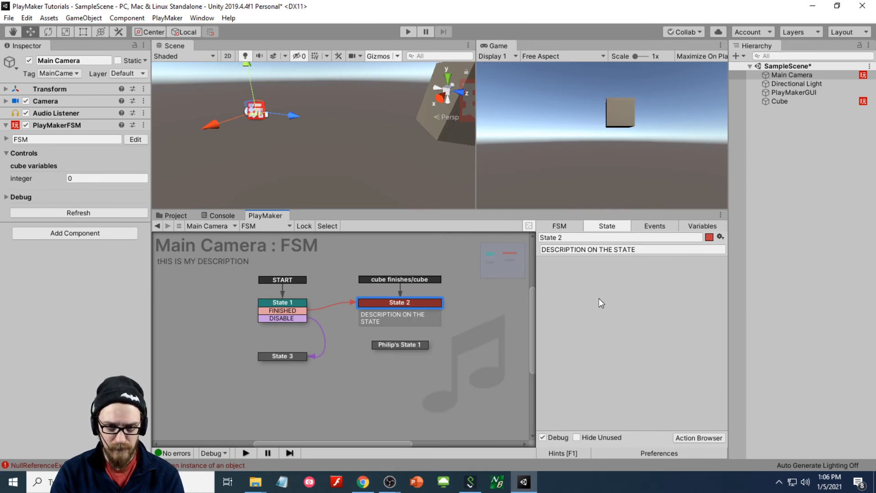
- Rename 'cube finishes/cube' back to 'cube finishes' and make it global
left_click(658, 226)
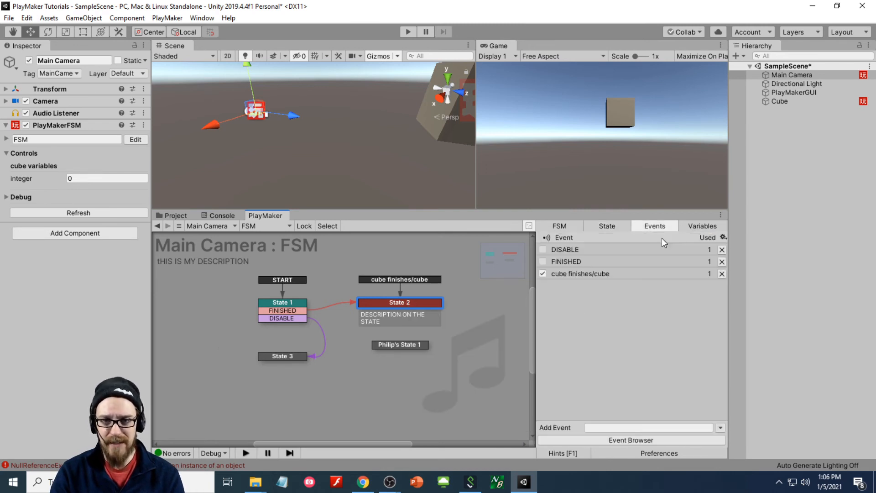
left_click(543, 273)
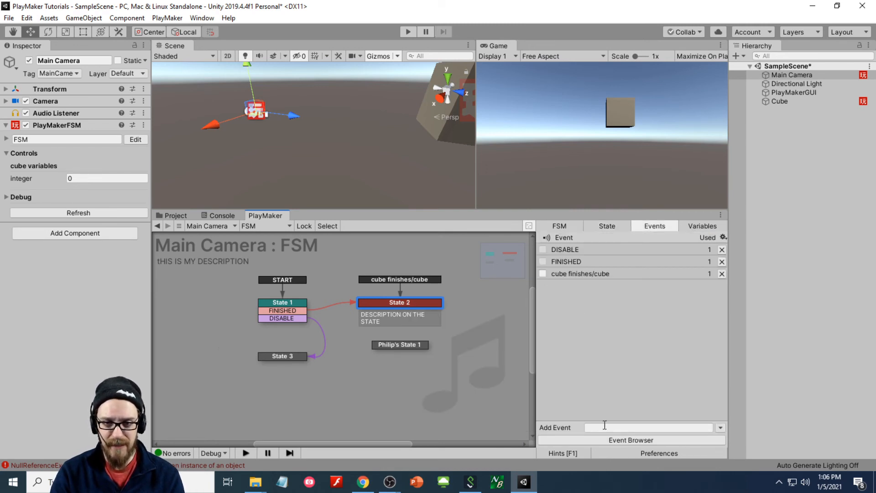
left_click(610, 274)
left_click_drag(658, 417, 629, 418)
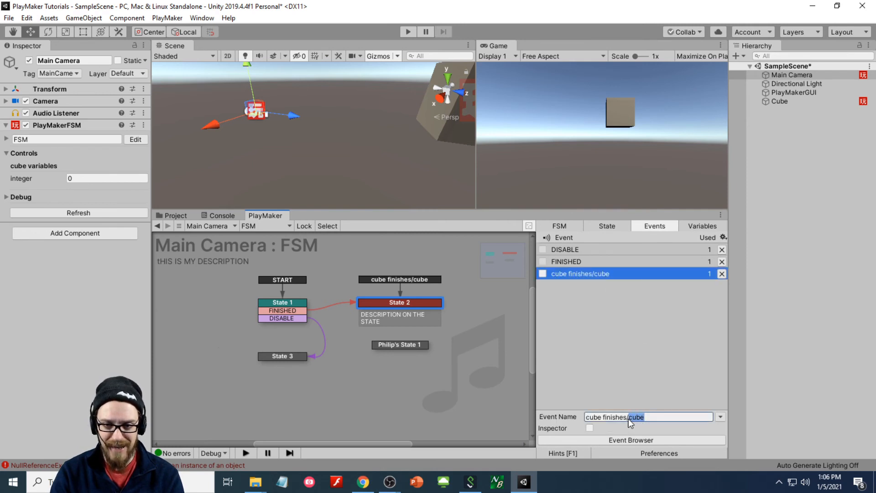
key("BackSpace")
key("BackSpace")
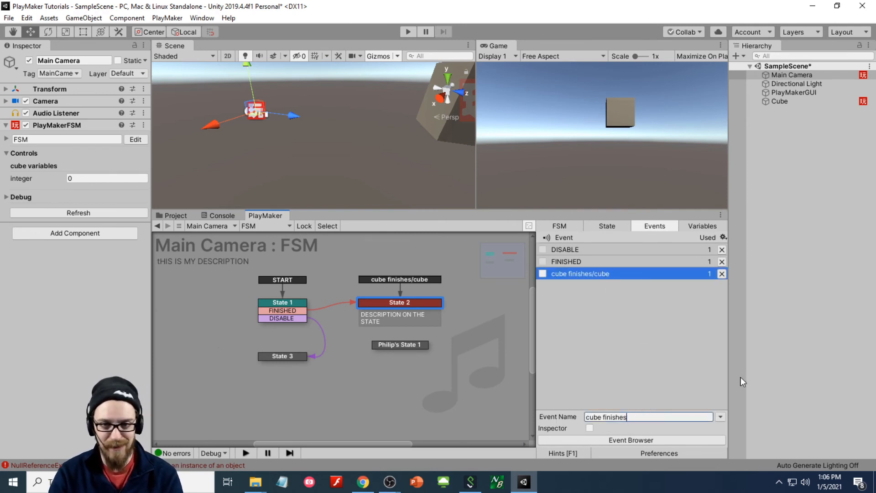
left_click(641, 392)
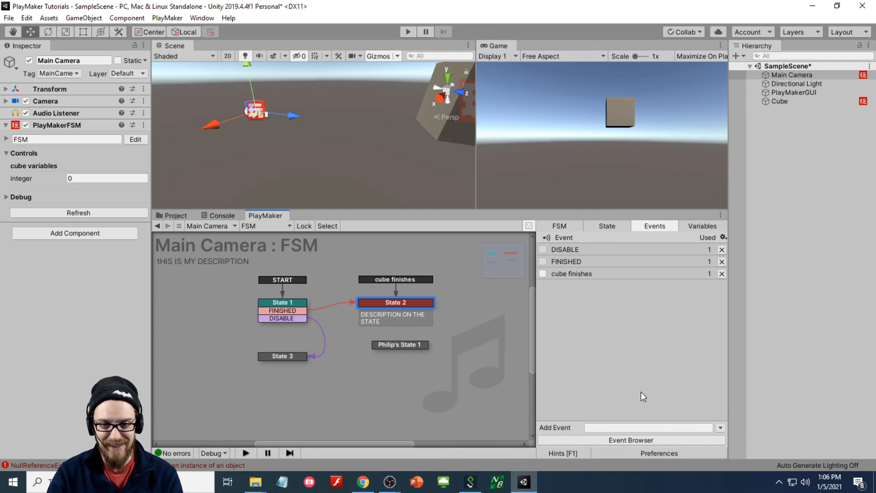
left_click(544, 274)
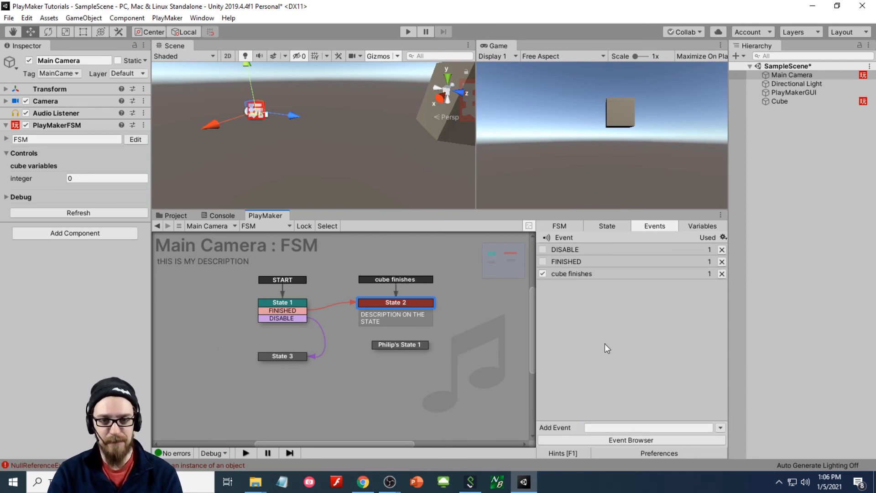
- Check State 2's transition menu once more, then switch to the Cube's FSM
left_click(396, 304)
right_click(395, 304)
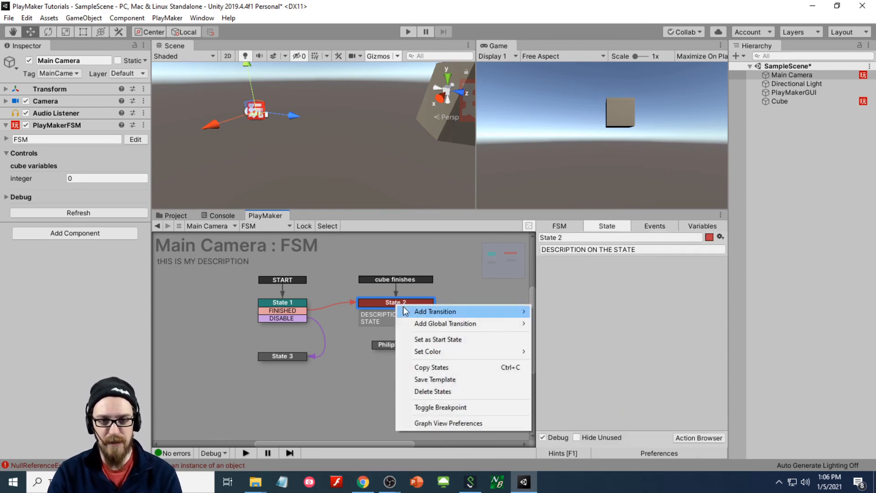
mouse_move(480, 332)
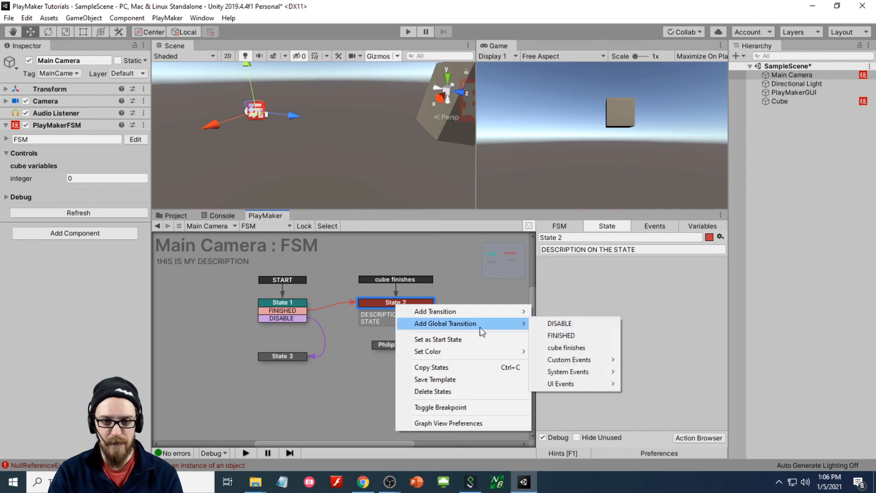
left_click(661, 308)
left_click(797, 102)
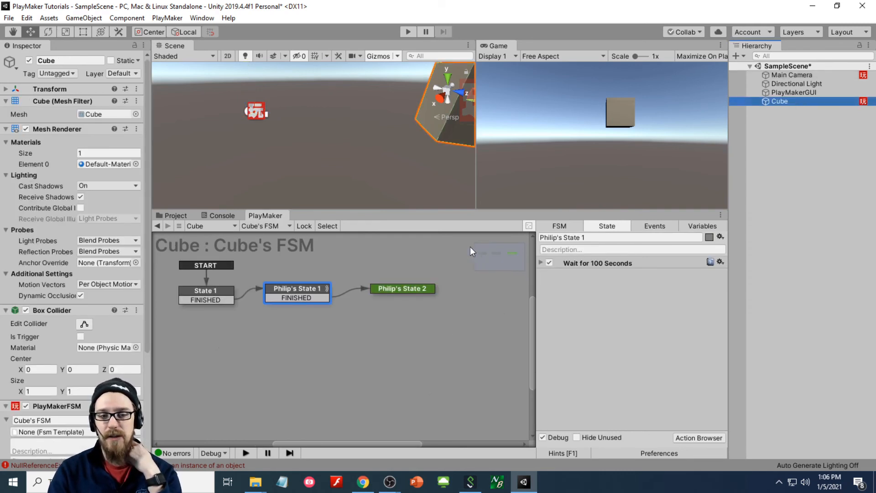
- Add a Send Event action to Philip's State 2
left_click(414, 293)
double_click(605, 289)
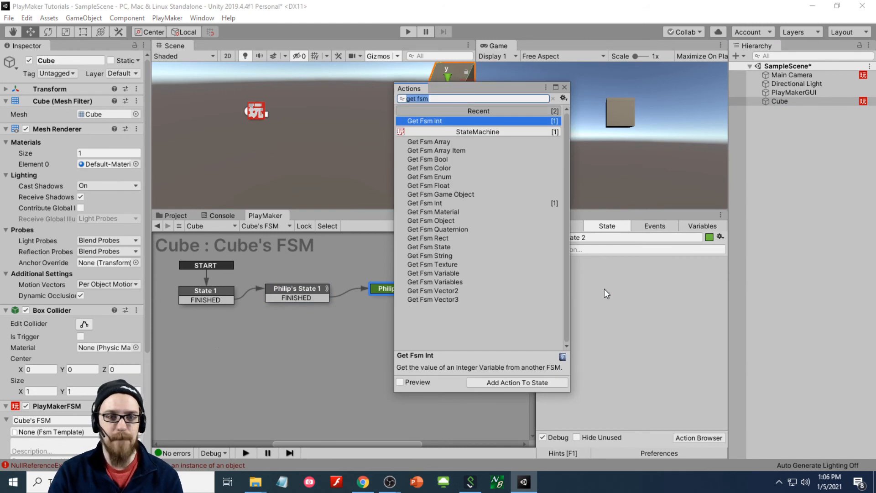
type("send eve")
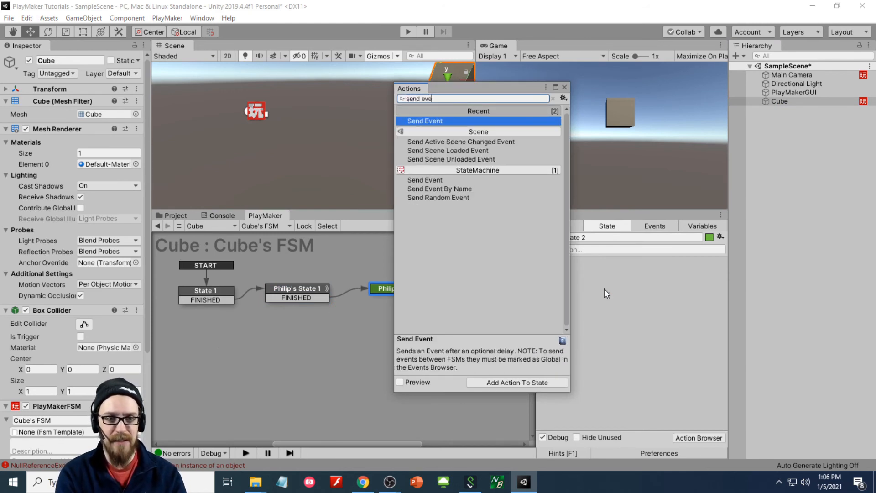
key("Return")
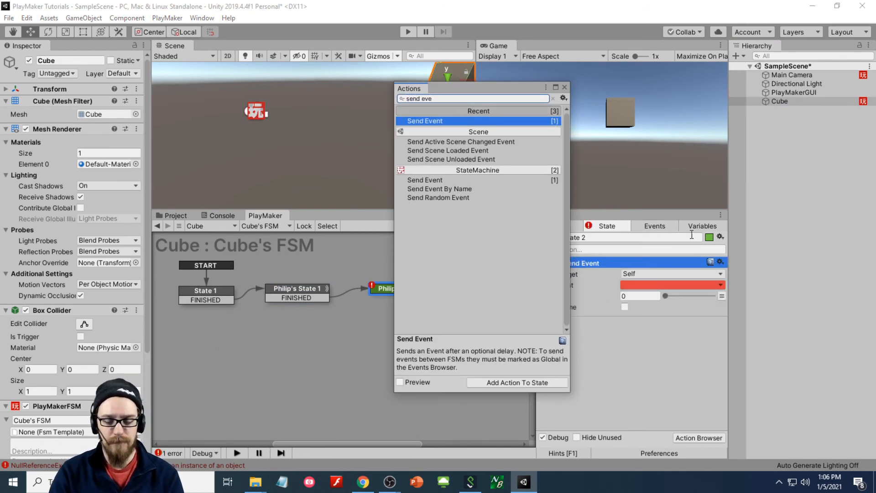
left_click(565, 87)
- Target Game Object FSM on Main Camera, FSM Name 'FSM', sending the cube finishes event
left_click(634, 274)
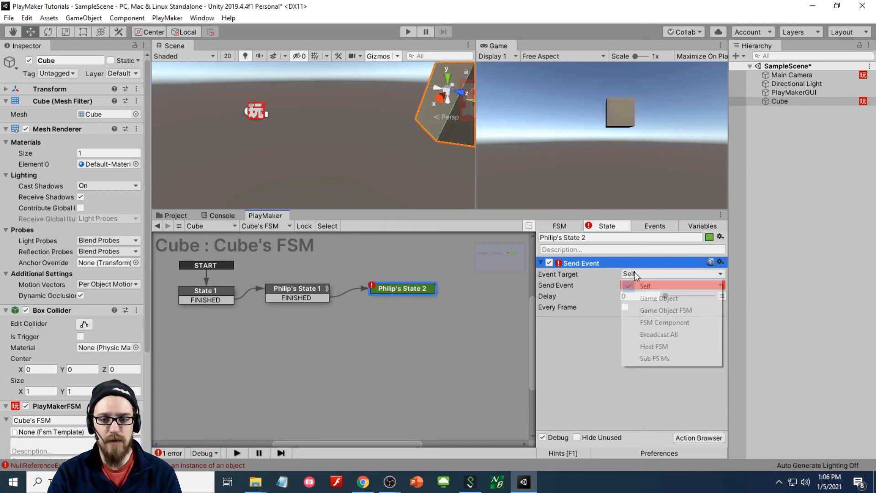
left_click(651, 298)
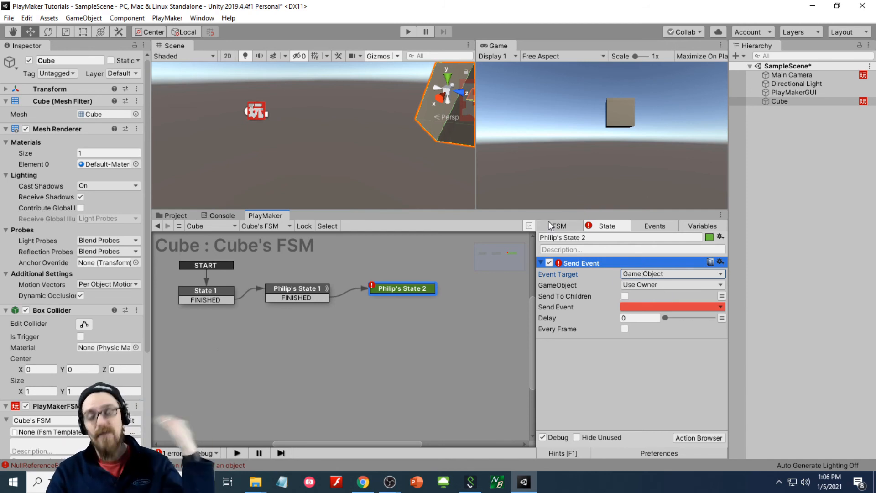
left_click(646, 275)
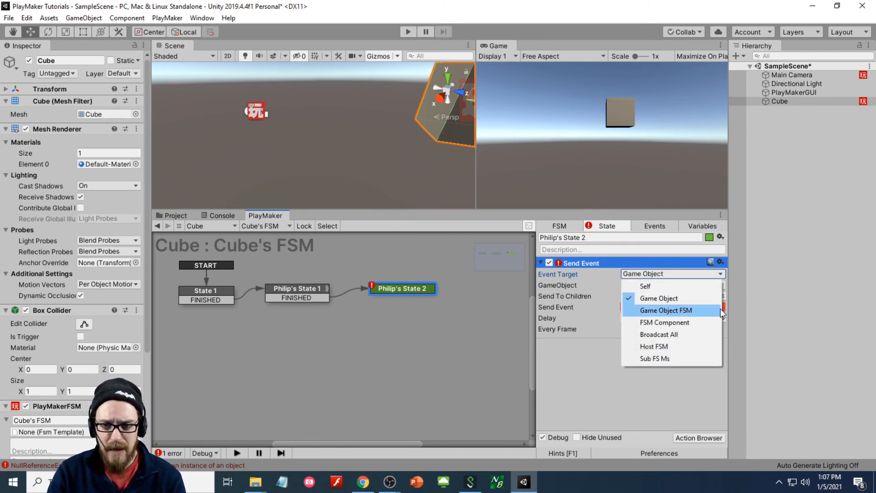
left_click(700, 311)
left_click(665, 285)
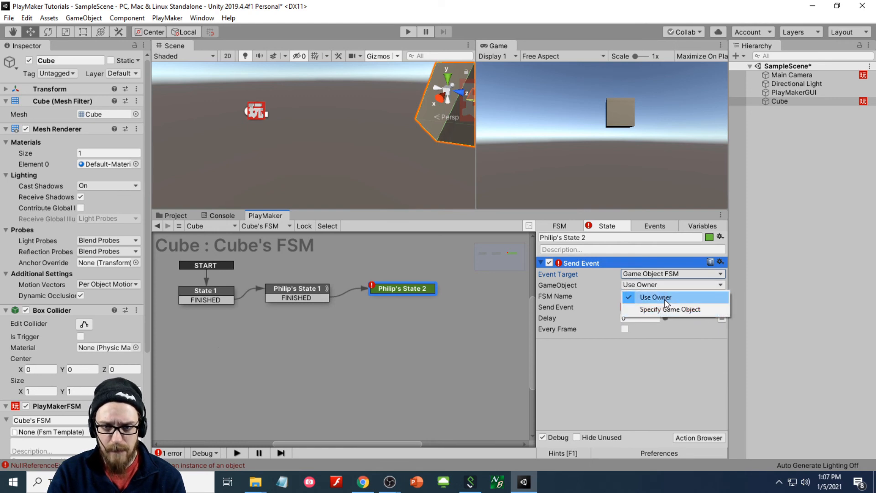
left_click(667, 309)
left_click_drag(780, 101, 656, 296)
left_click(712, 307)
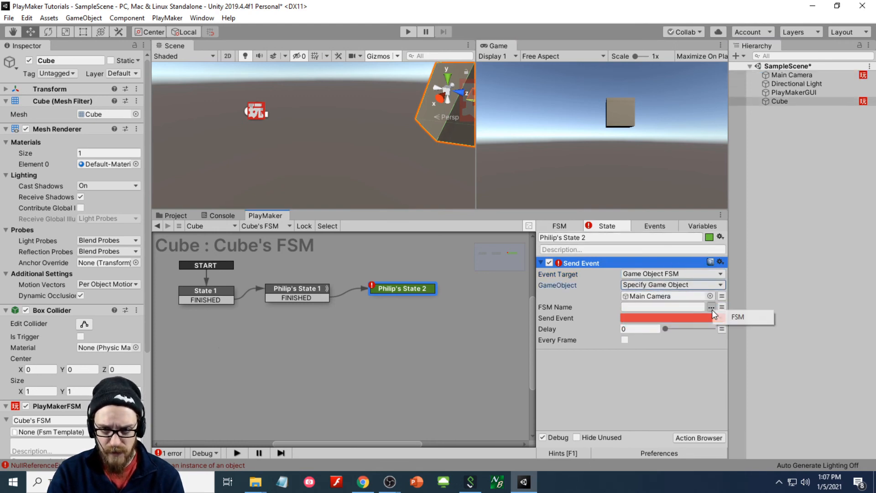
left_click(730, 320)
left_click(715, 318)
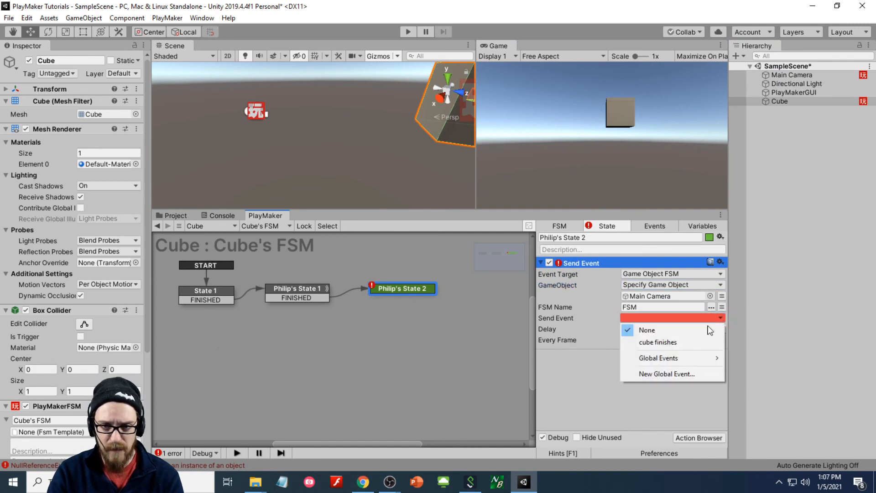
left_click(674, 342)
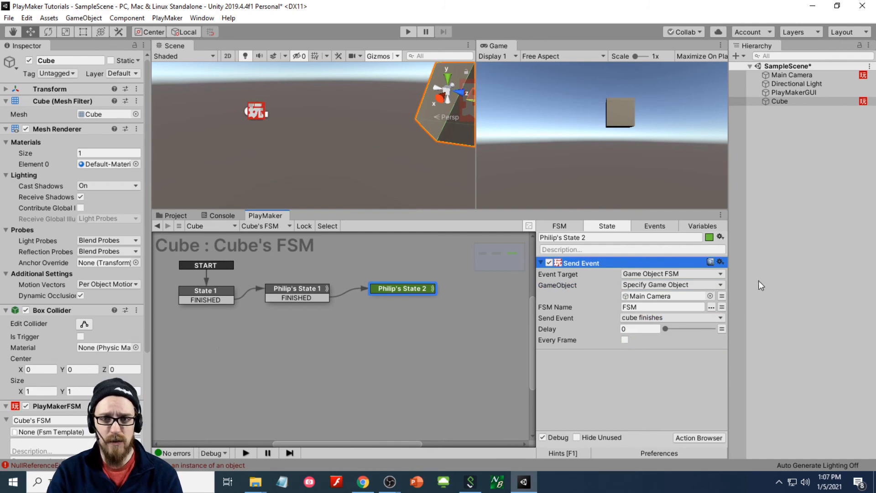
left_click(792, 77)
left_click(285, 309)
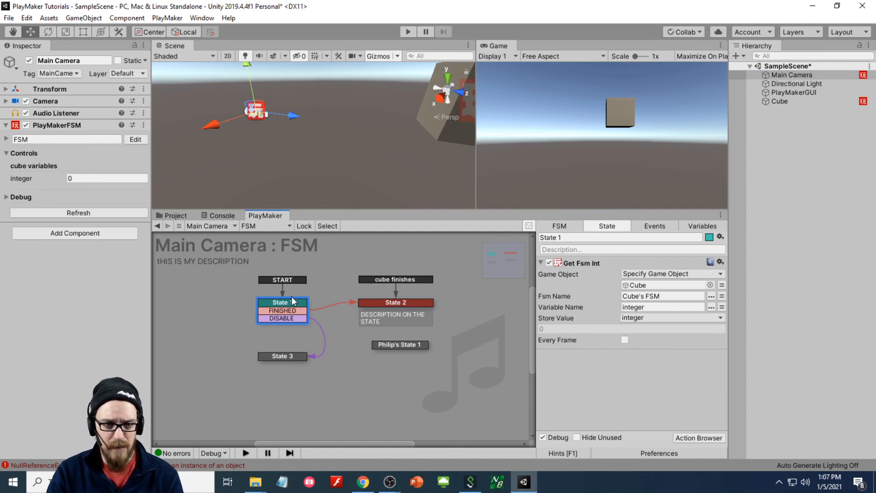
right_click(291, 310)
left_click(343, 287)
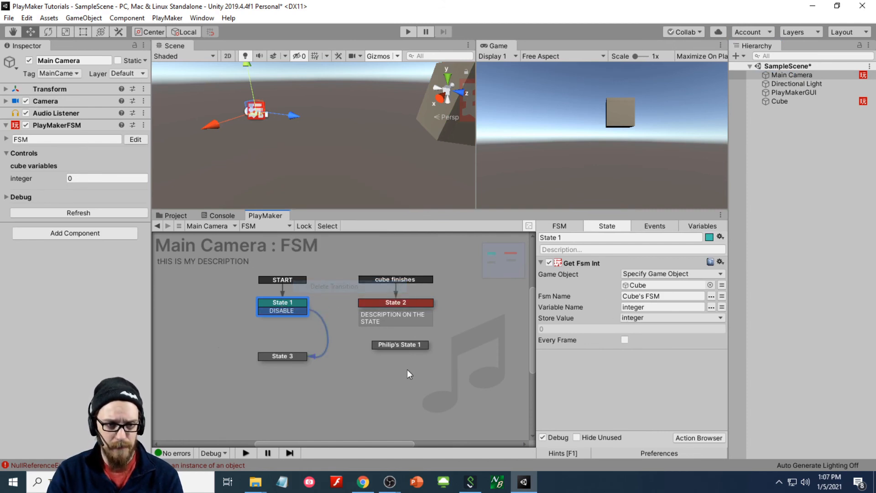
right_click(272, 311)
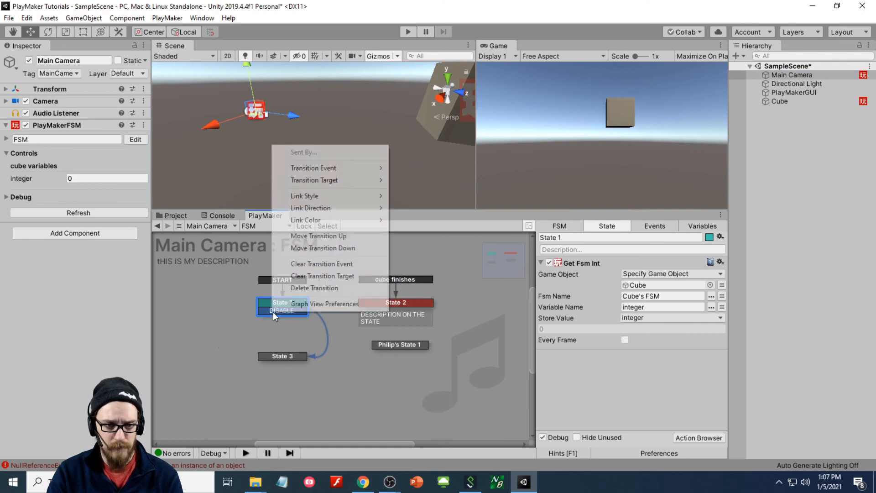
left_click(345, 288)
left_click(300, 357)
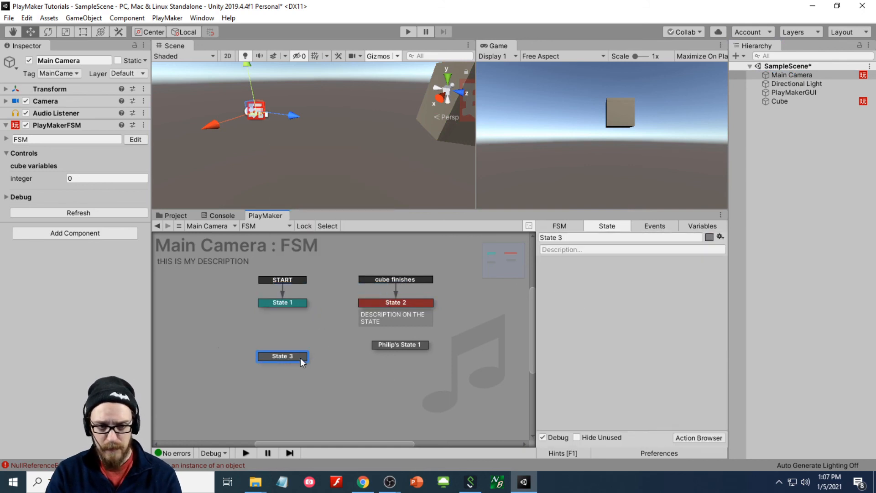
key("Delete")
left_click(395, 345)
key("Delete")
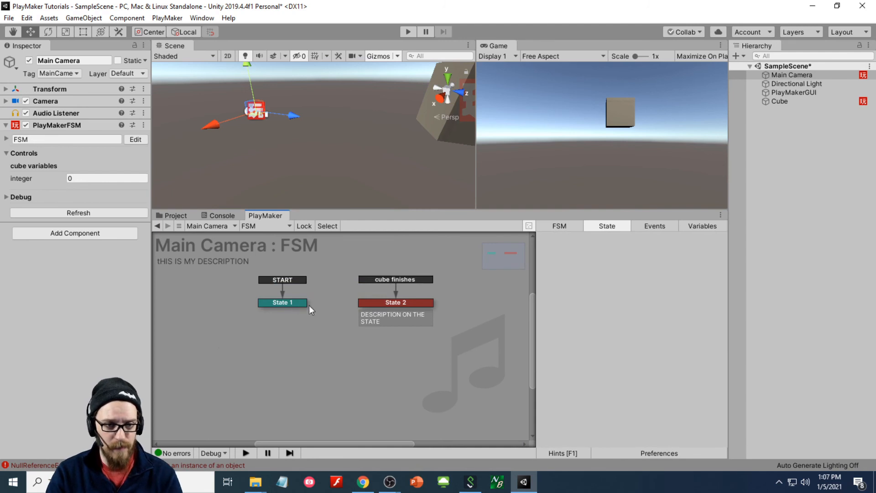
left_click(294, 302)
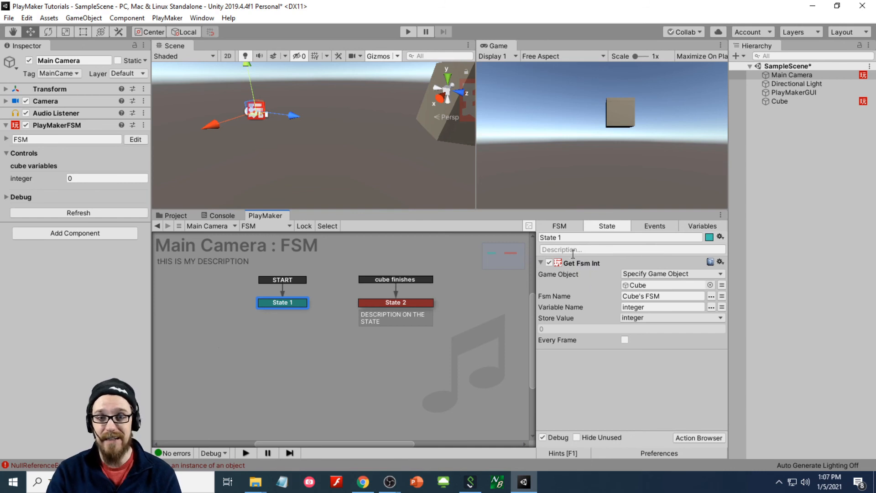
left_click(574, 237)
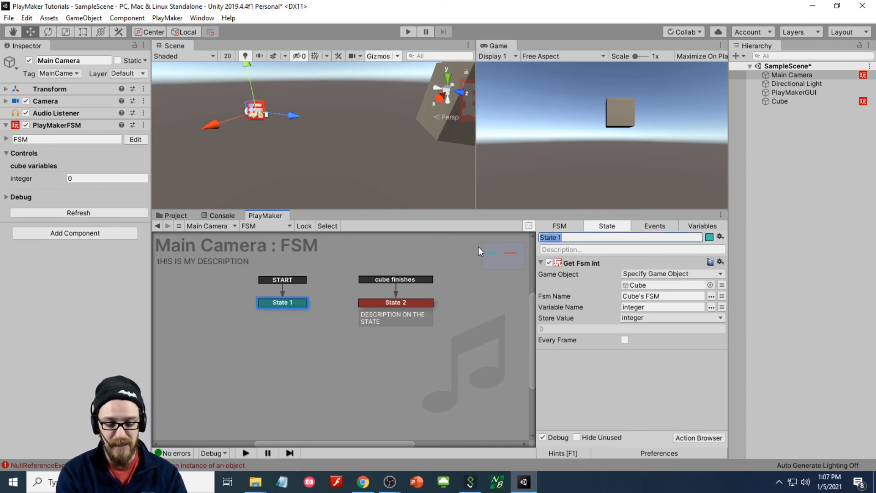
type("Init")
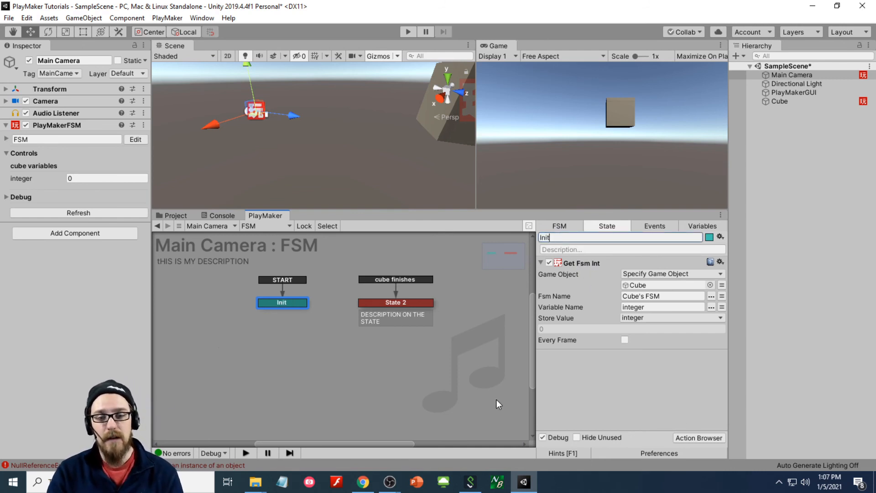
left_click(497, 400)
left_click(276, 304)
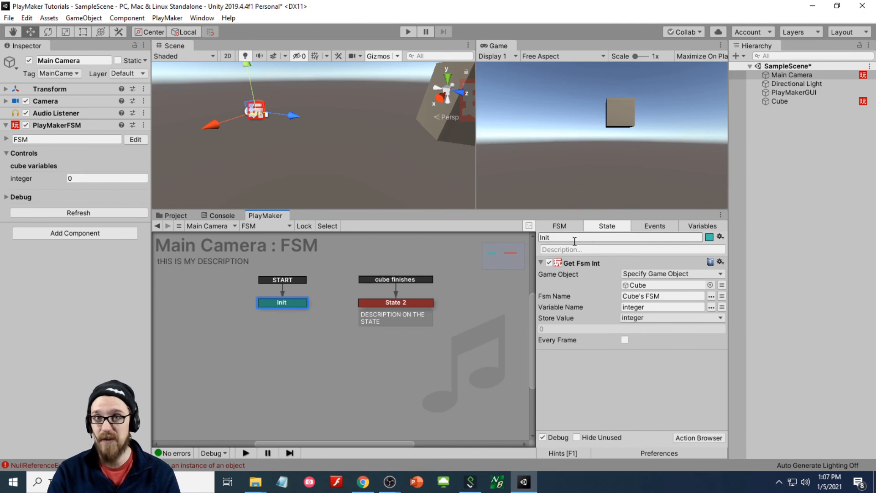
- Delete Init's Get Fsm Int action and add a Get Owner action found by searching 'owner'
left_click(583, 261)
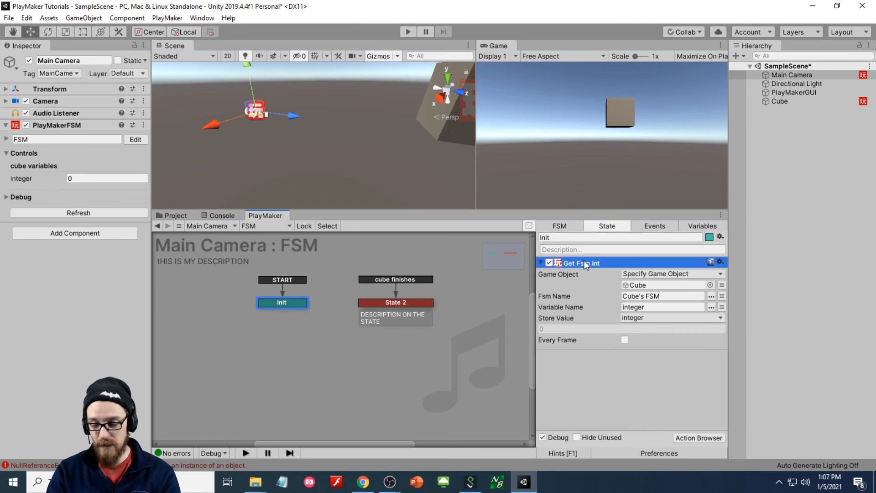
key("Delete")
double_click(596, 277)
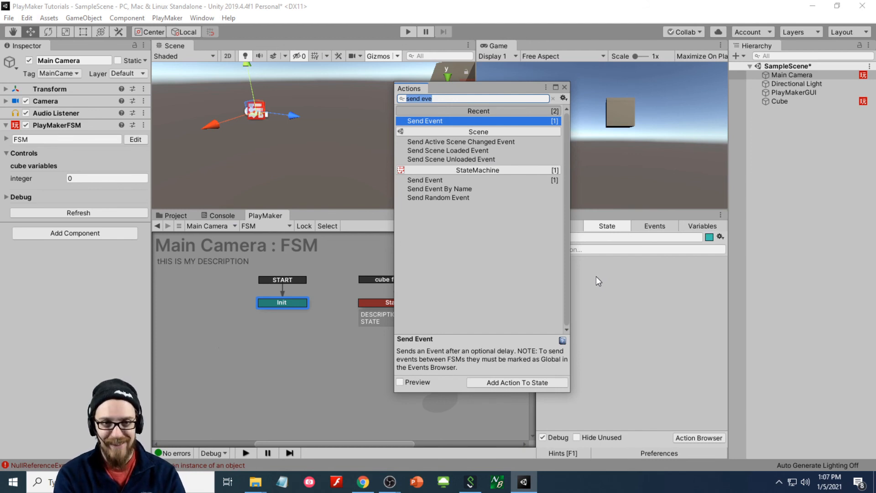
type("self")
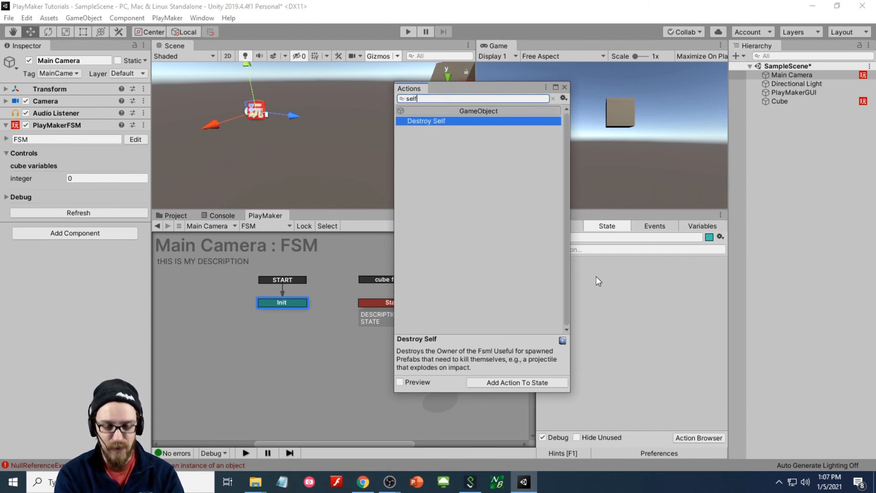
key("ctrl+a")
type("get self")
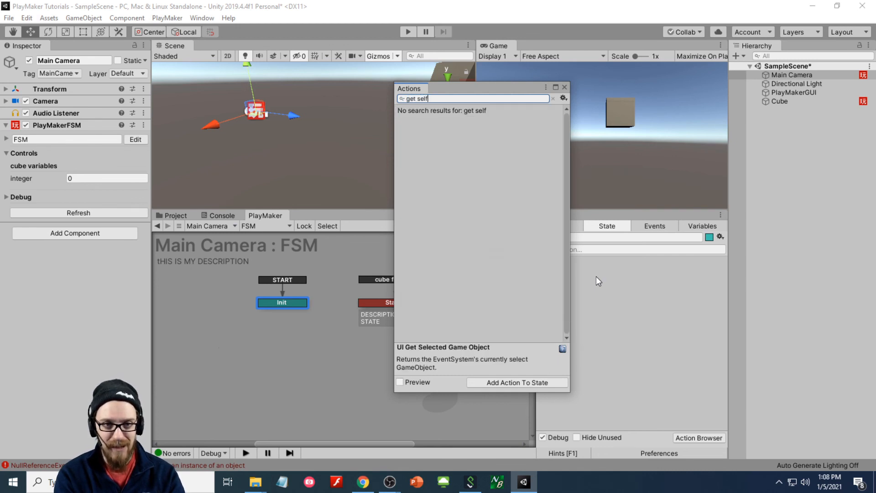
key("ctrl+a")
key("BackSpace")
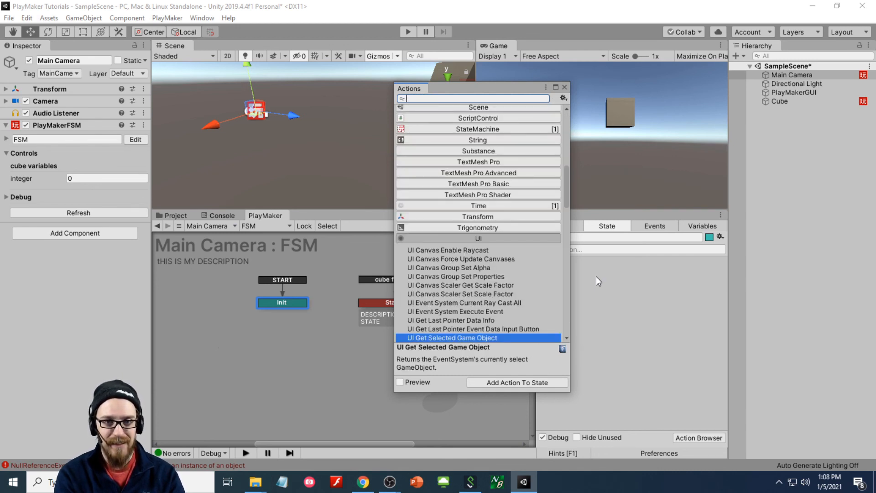
type("gameobject")
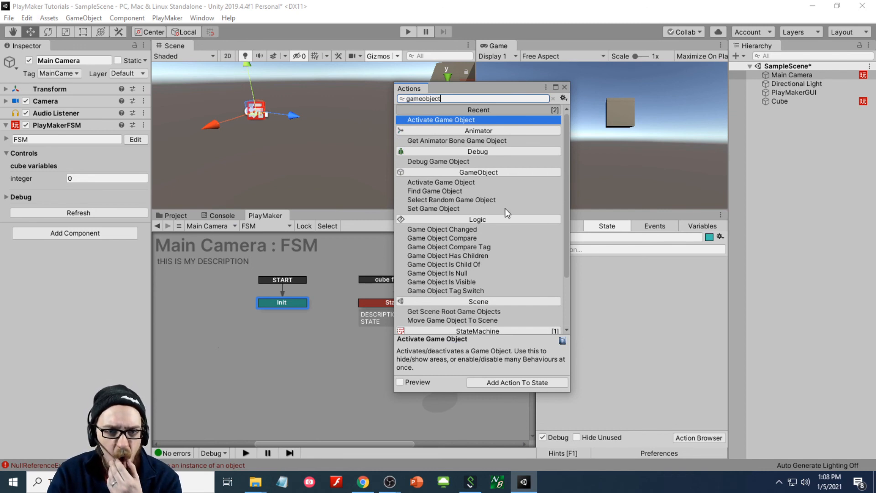
key("ctrl+a")
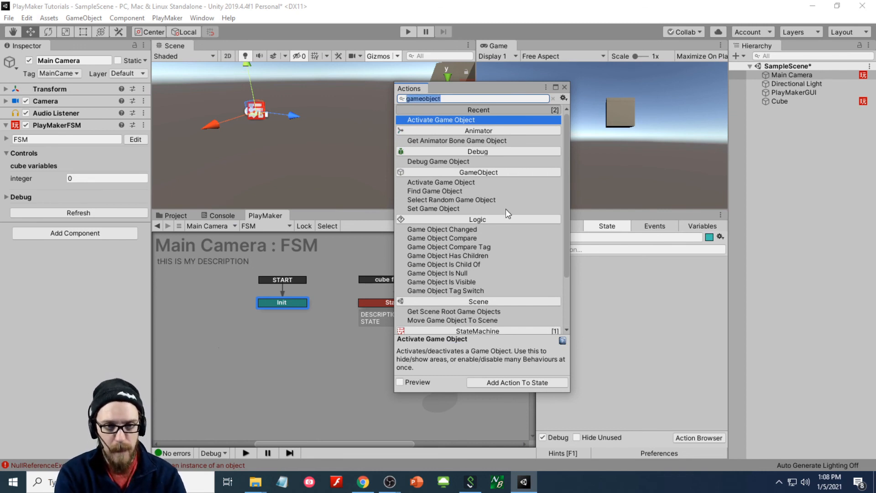
type("owner")
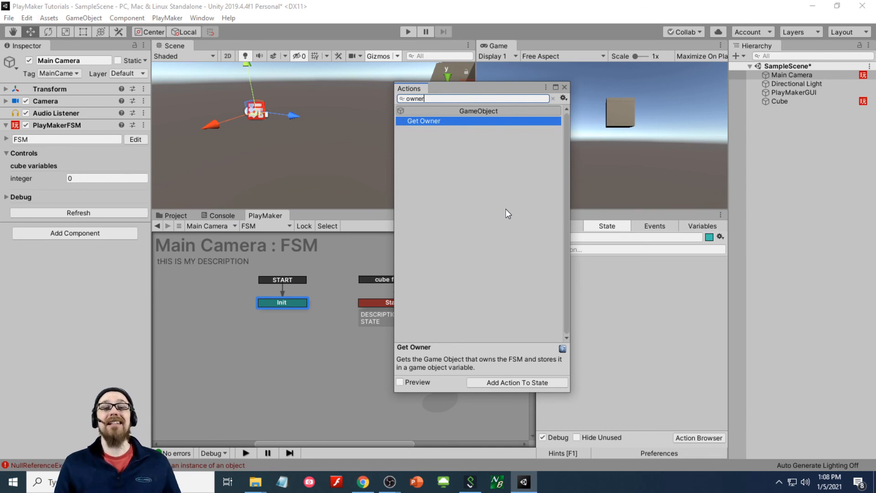
key("Return")
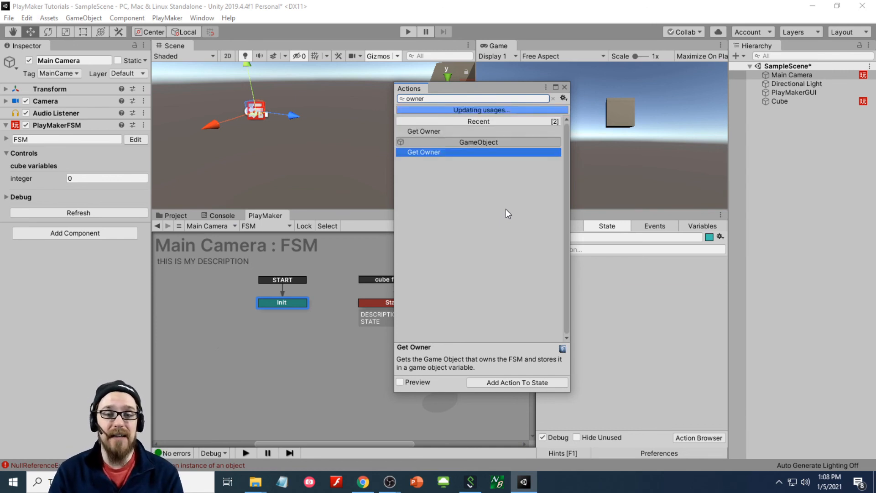
left_click(564, 87)
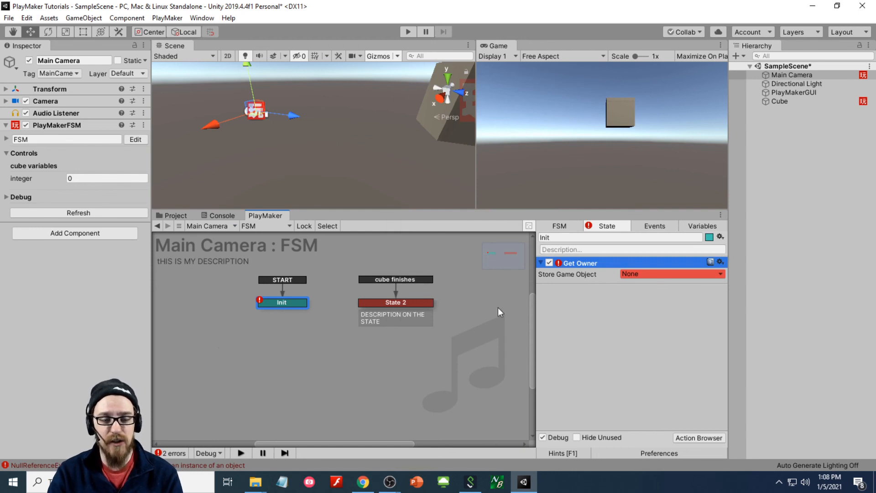
- Store Get Owner's game object in a new 'maincamerea' variable, then run a quick play test
left_click(631, 273)
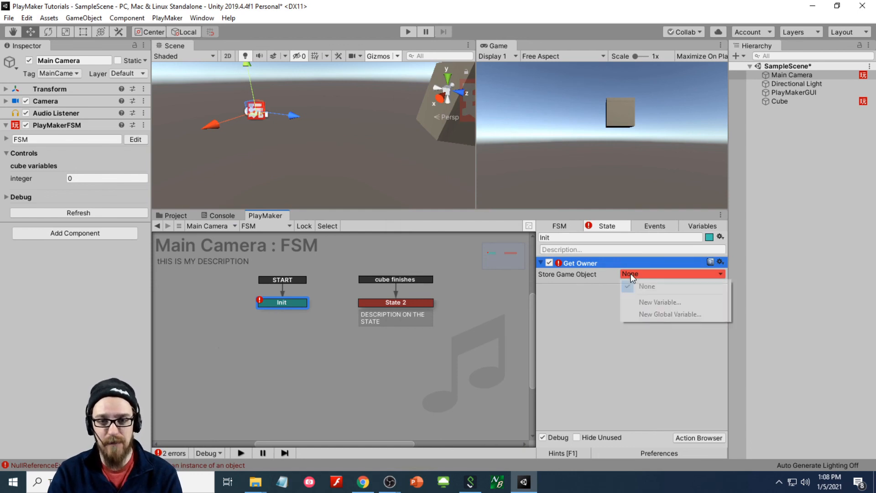
left_click(662, 304)
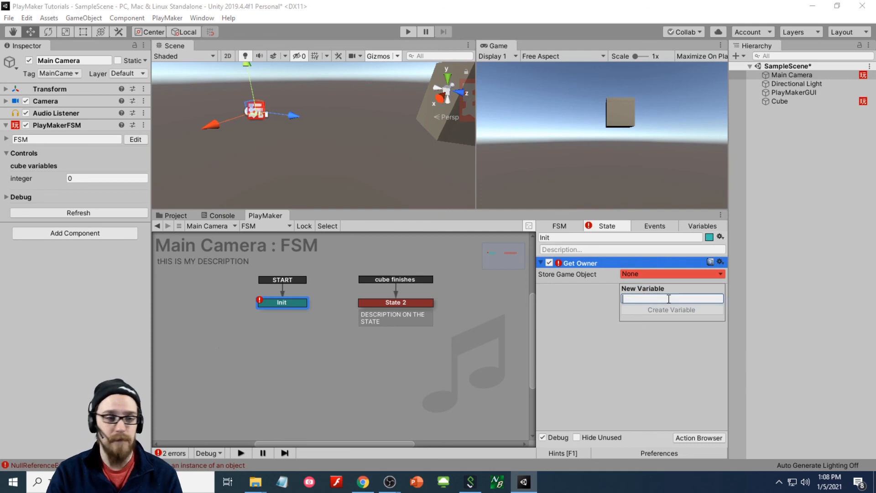
type("maincamerea")
key("Return")
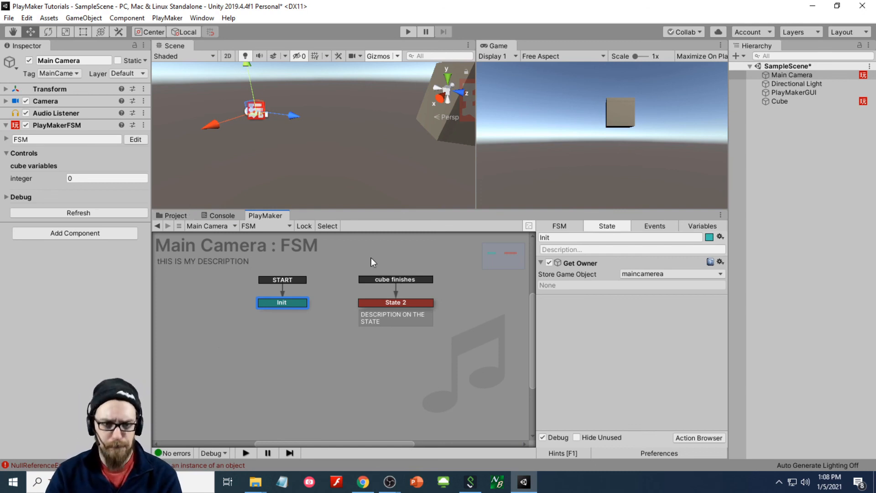
left_click(408, 33)
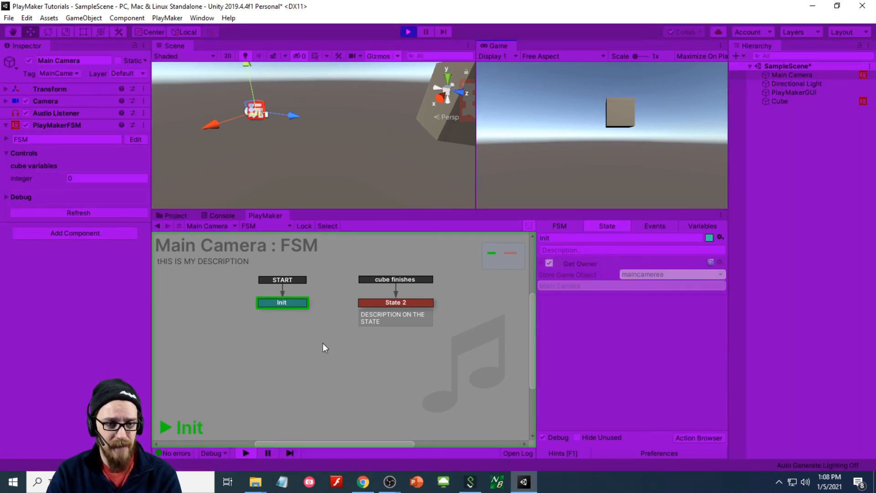
left_click(408, 32)
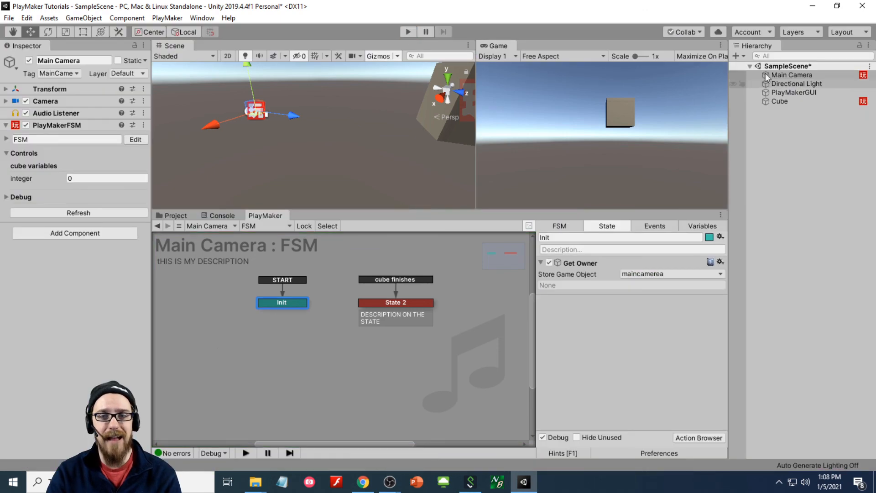
- Set the Cube's wait action Time to 3 seconds
left_click(791, 103)
left_click(319, 296)
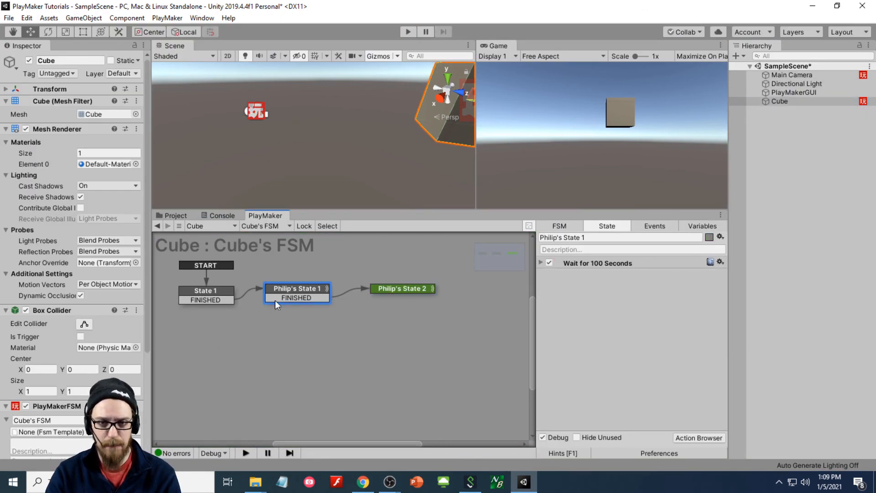
left_click(541, 263)
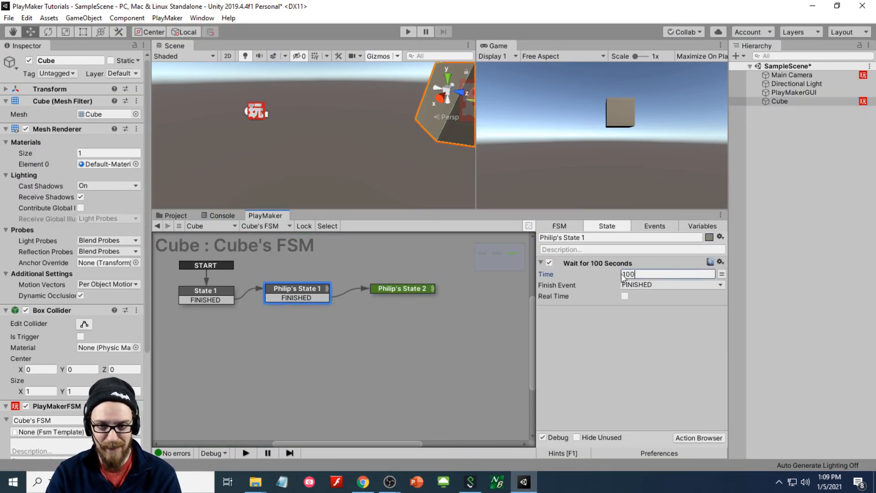
left_click(589, 275)
type("3")
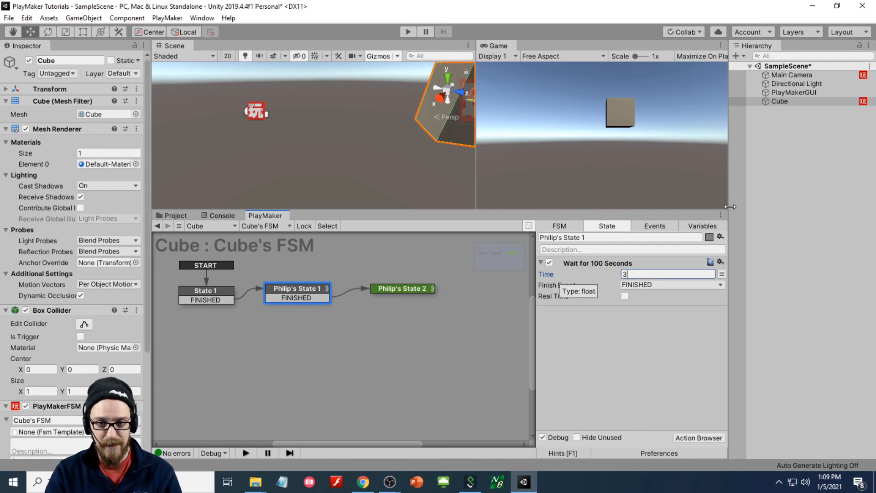
- Rename the wait action 'Wait for 3 Seconds', then return to Main Camera's FSM
left_click(617, 264)
key("t")
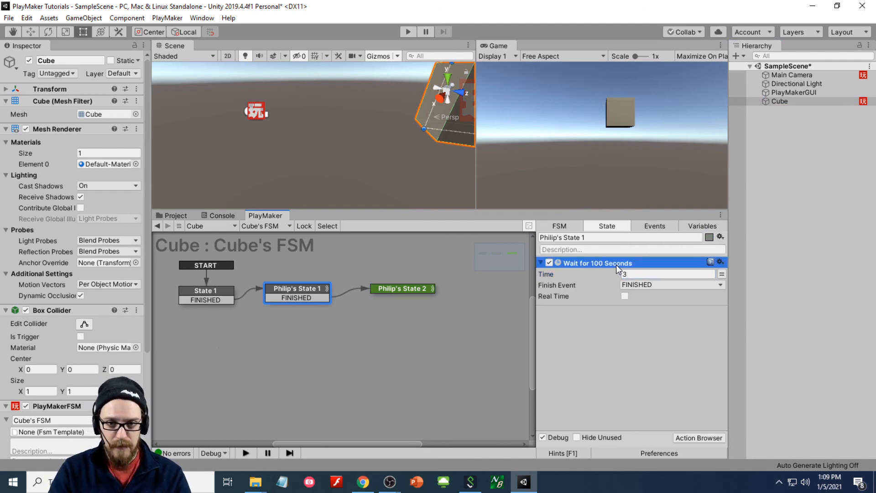
left_click(617, 265)
type("Wait for 3")
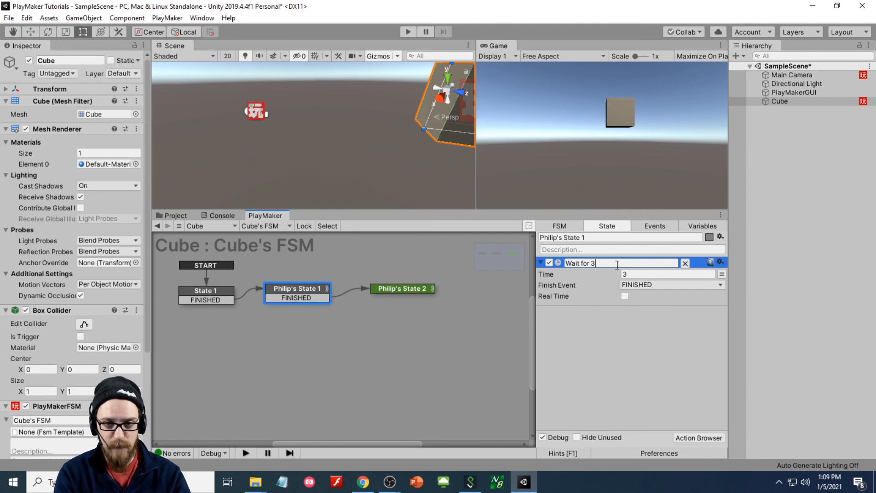
type(" Seconds")
key("Tab")
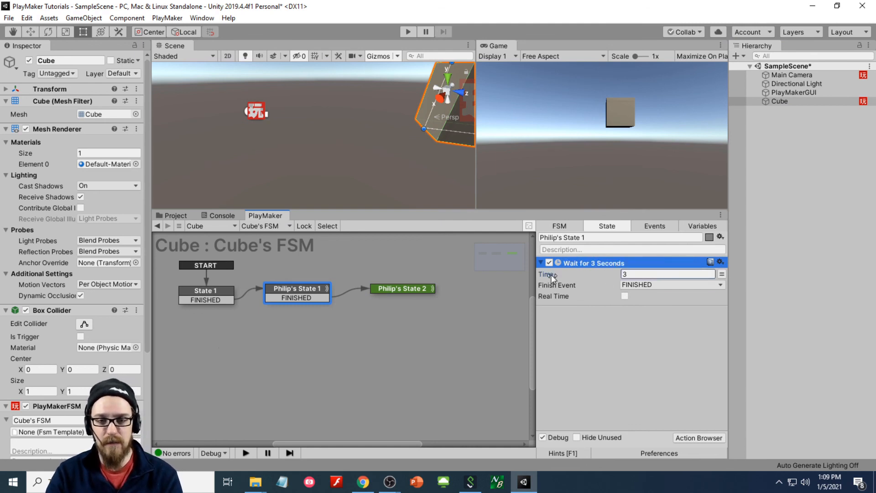
left_click(540, 263)
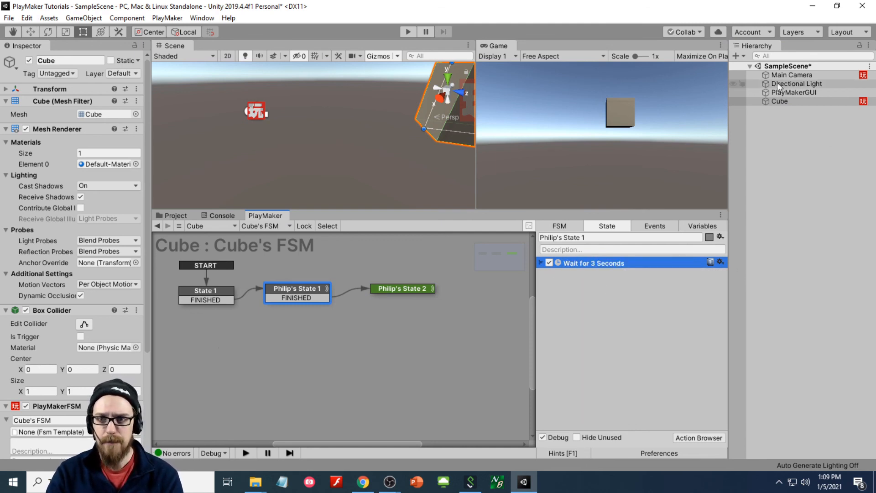
left_click(792, 75)
left_click(419, 31)
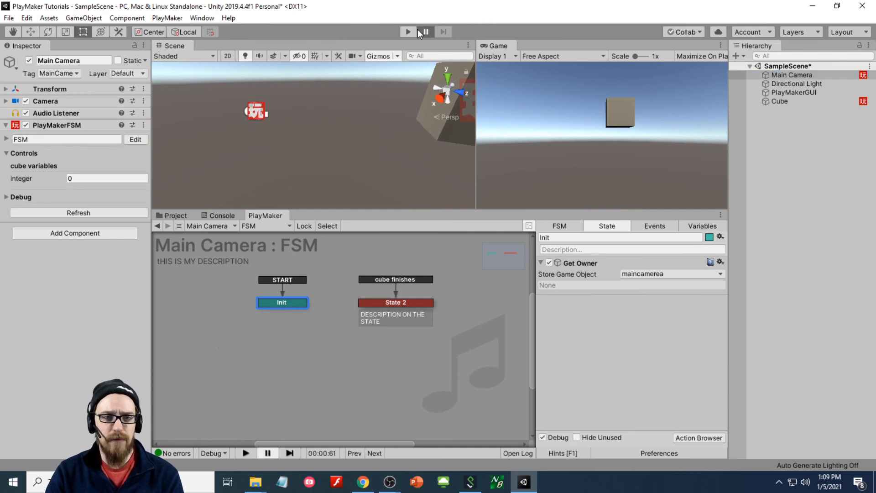
- Play-test the scene to see Main Camera's FSM jump from Init to State 2, then stop
left_click(408, 32)
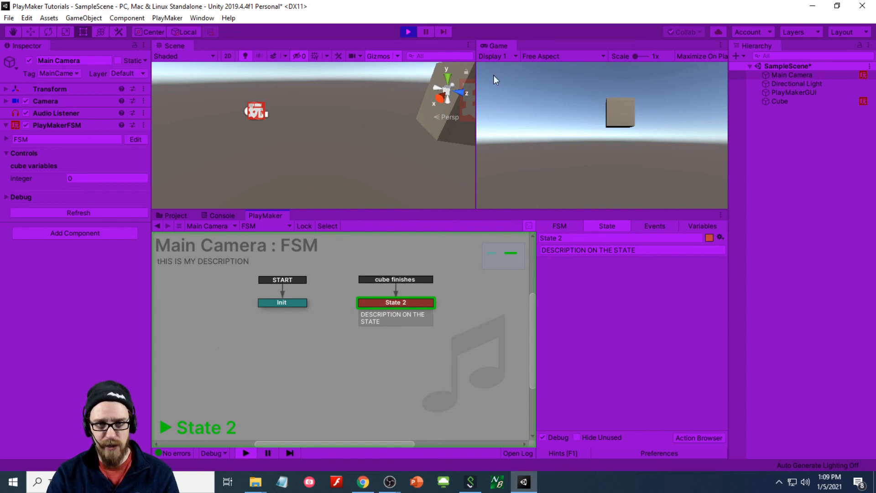
left_click(408, 31)
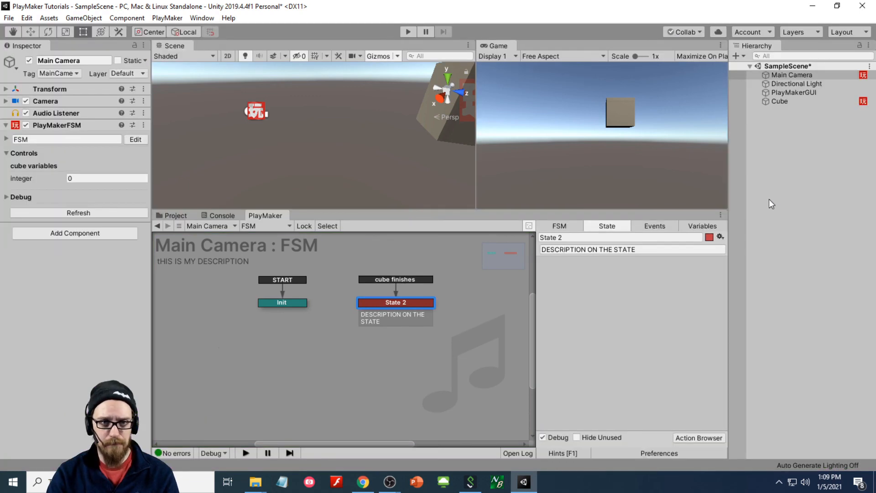